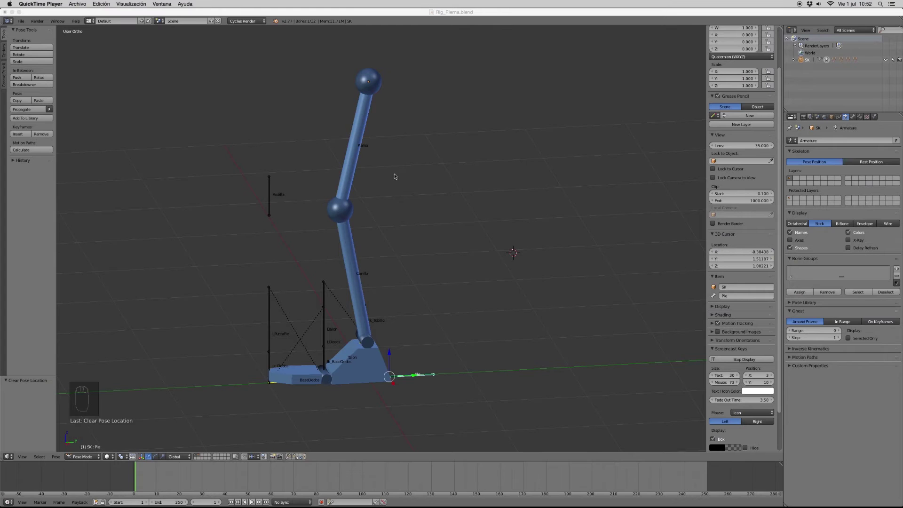
- Move the Pie foot bone upward by about 0.97 along Z to test how the leg bends
left_click(283, 179)
middle_click_drag(283, 179, 300, 170)
left_click(357, 141)
mouse_move(433, 191)
middle_mouse_down("shift")
mouse_move(493, 192)
mouse_move(469, 191)
mouse_move(474, 206)
mouse_move(422, 194)
middle_mouse_up("shift")
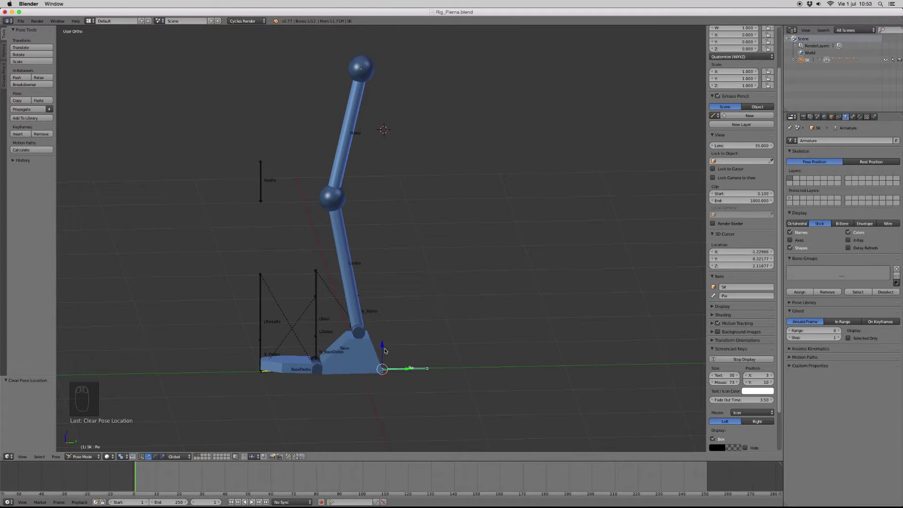
key("g")
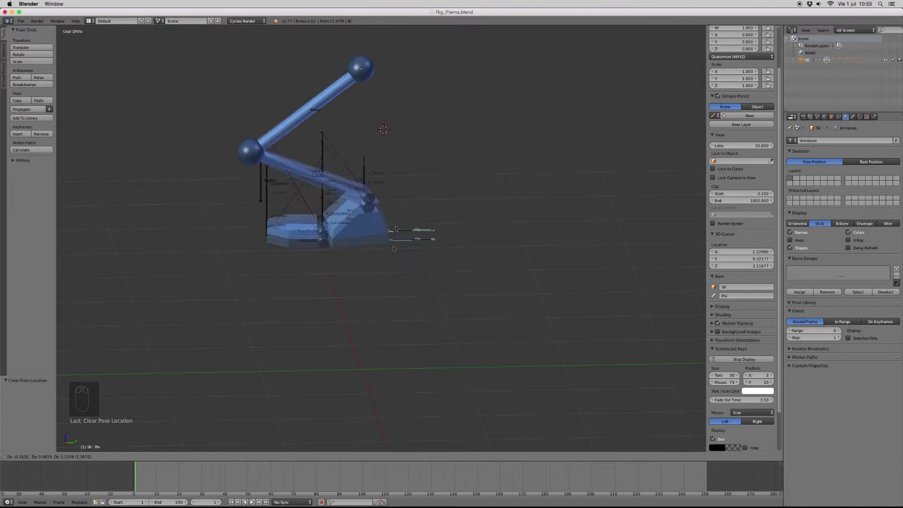
left_click(398, 261)
- Rotate the Pie bone by about -28° in the view and try a further rotation around global Y
key("r")
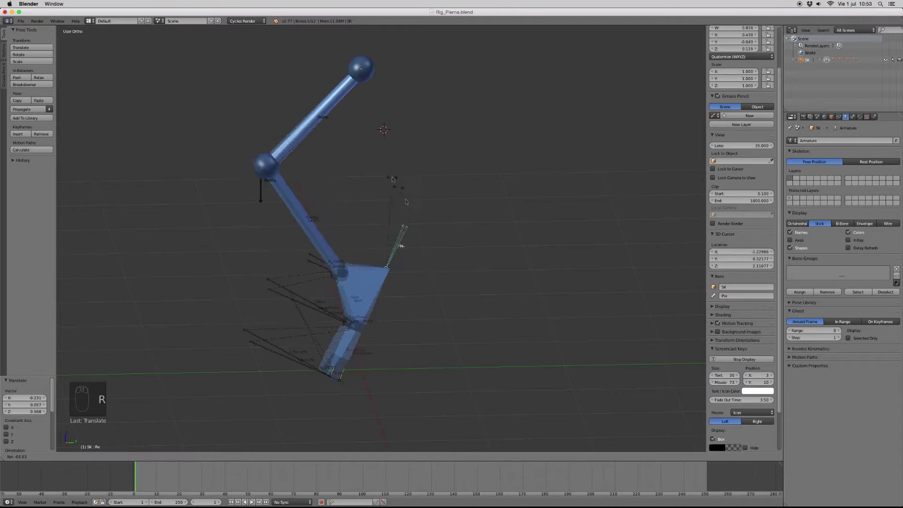
left_click(433, 245)
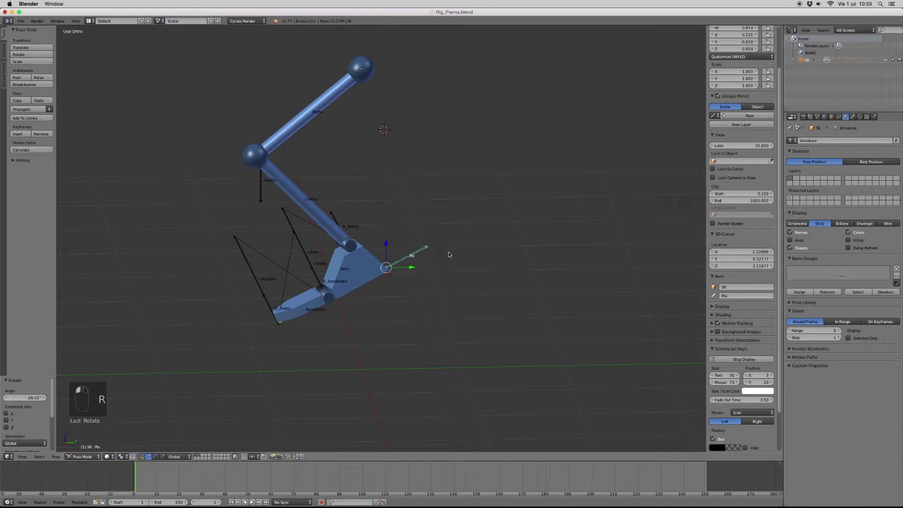
key("r")
key("y")
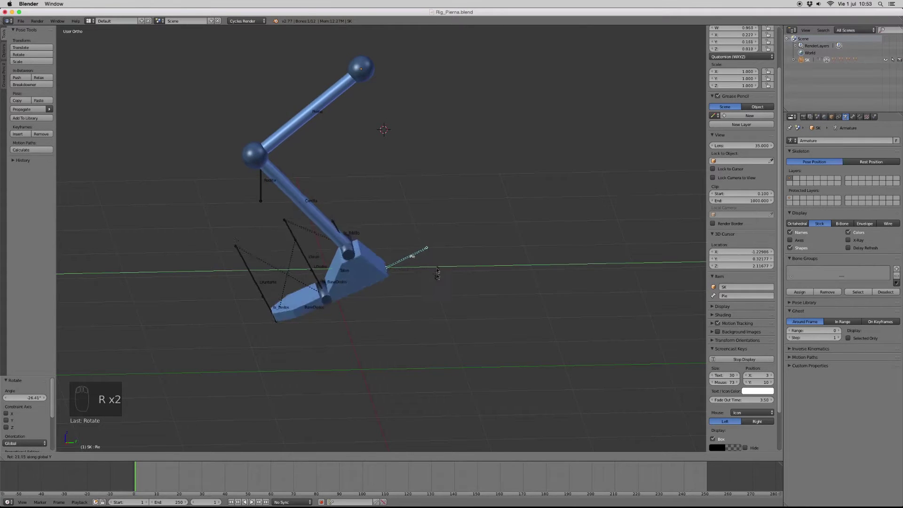
right_click(434, 258)
- Select the Rodilla bone and move it along global X to test the knee direction
right_click(262, 198)
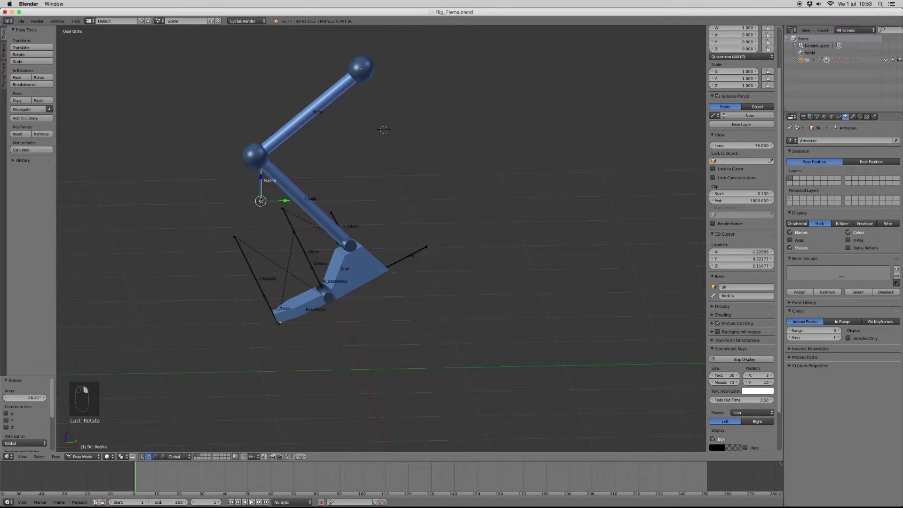
middle_click_drag(242, 199, 289, 204)
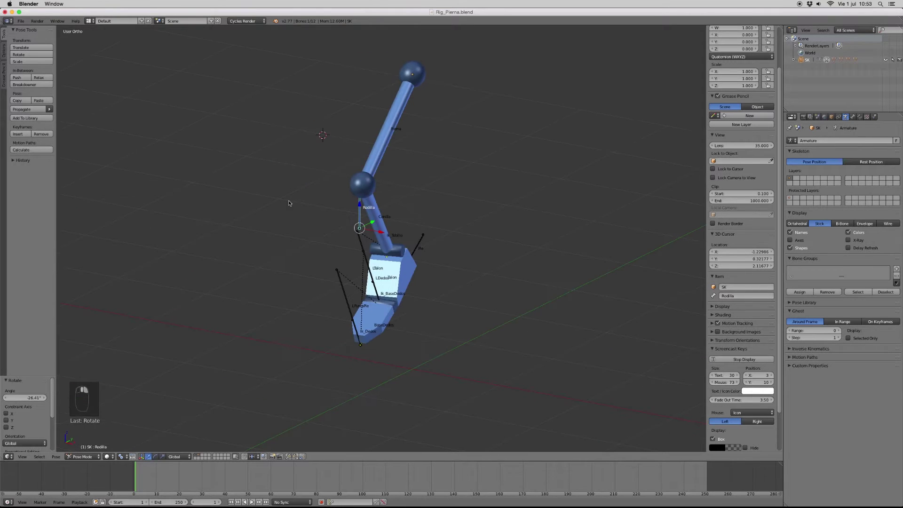
left_click_drag(382, 234, 400, 235)
- Clear the pose rotation and location of all the leg rig's bones
key("a")
key("a")
key("alt+r")
key("alt+g")
- Try rotating the LTalon bone around the global X axis to test the heel lift
middle_click_drag(469, 262, 449, 202)
right_click(342, 221)
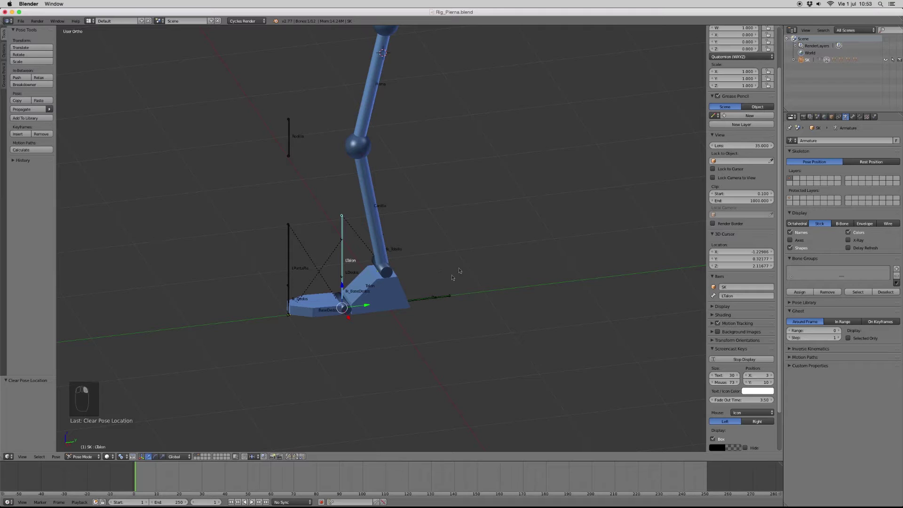
key("r")
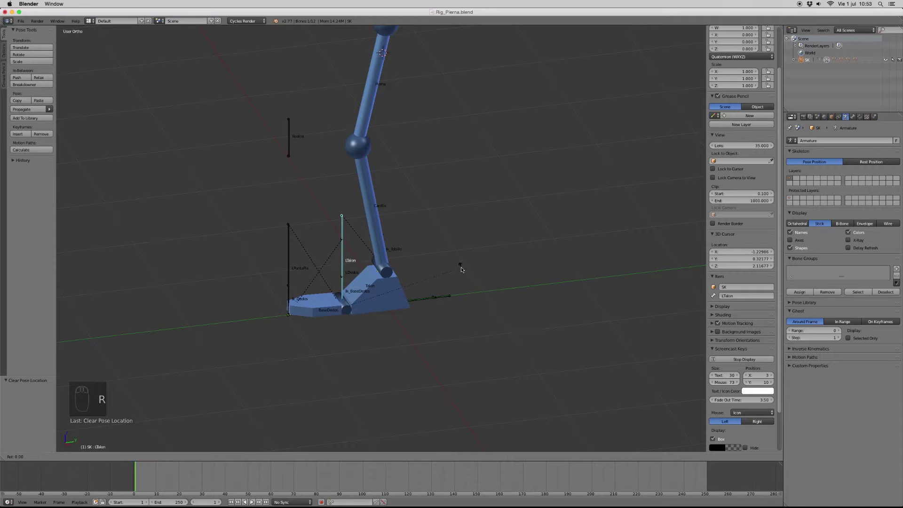
key("x")
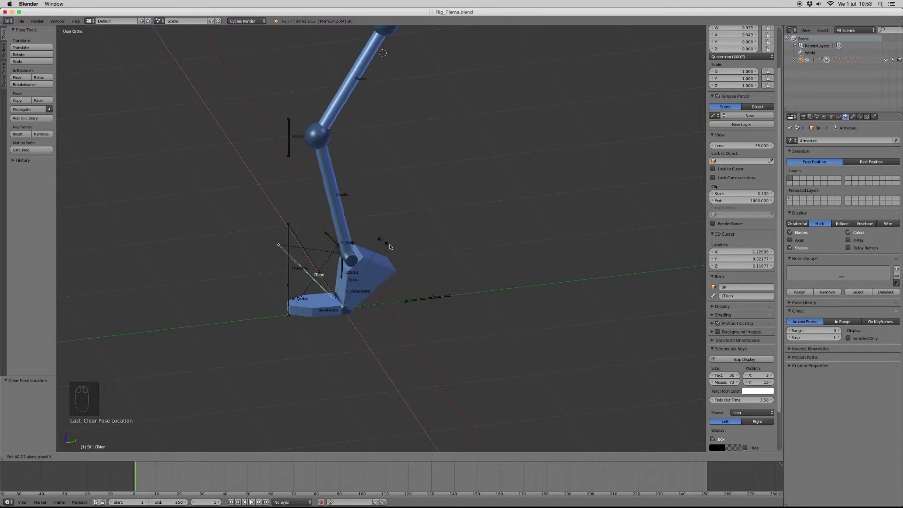
right_click(374, 234)
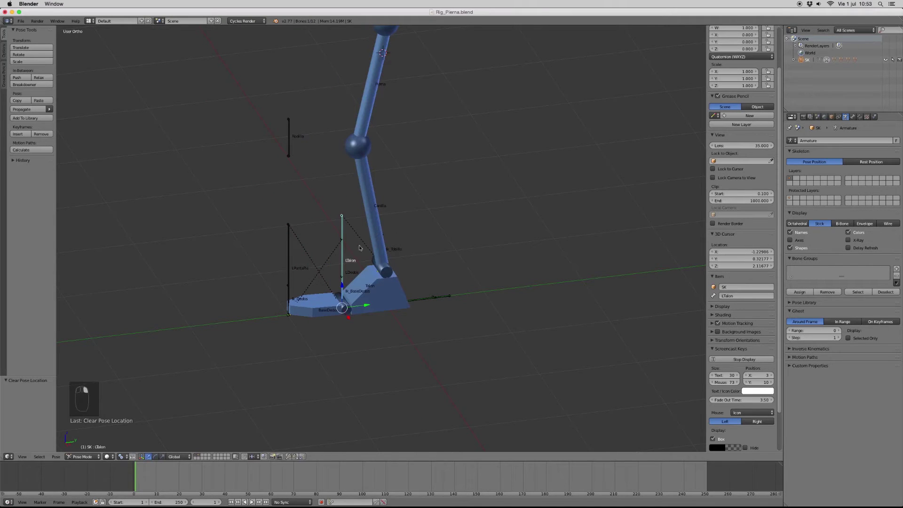
- Try rotating the LDedos bone around the global X axis to test the toe movement
right_click(344, 263)
key("r")
key("x")
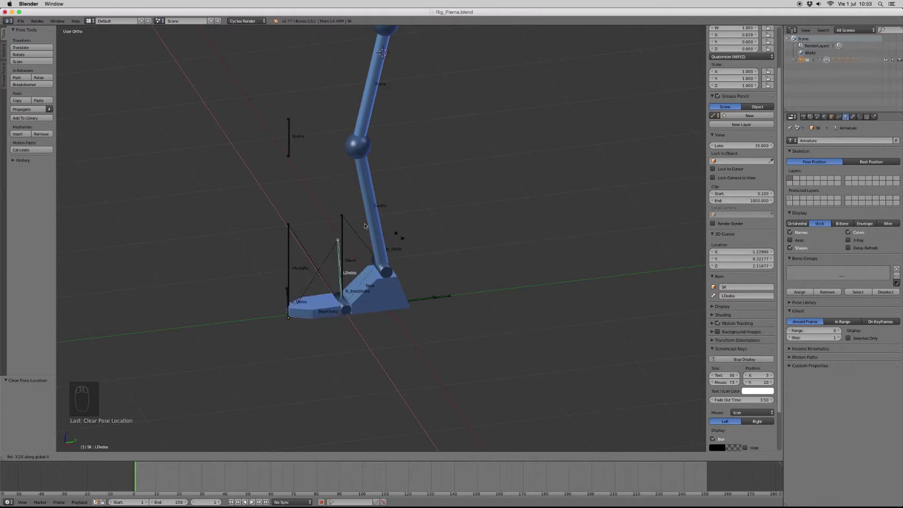
right_click(301, 245)
- Try rotating the LPuntaPie bone around global X and then global Z to test pivoting on the toe tip
right_click(289, 243)
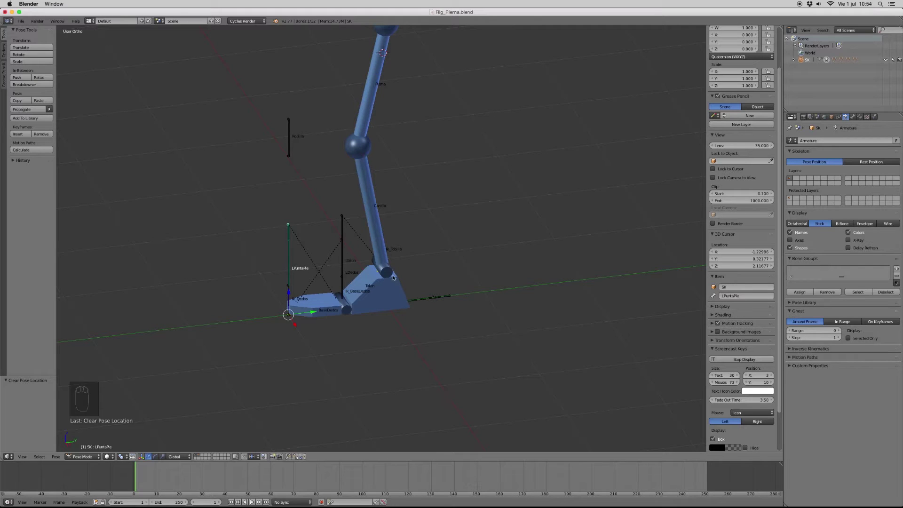
key("r")
key("x")
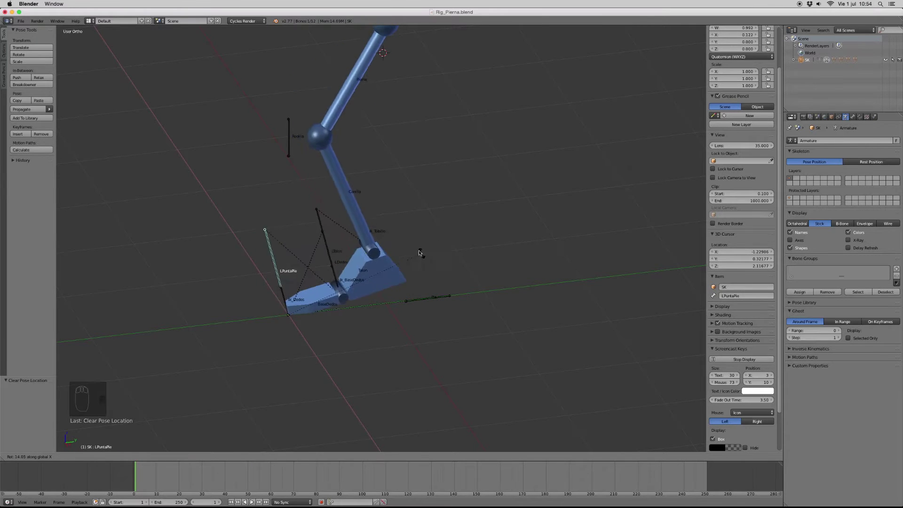
right_click(388, 250)
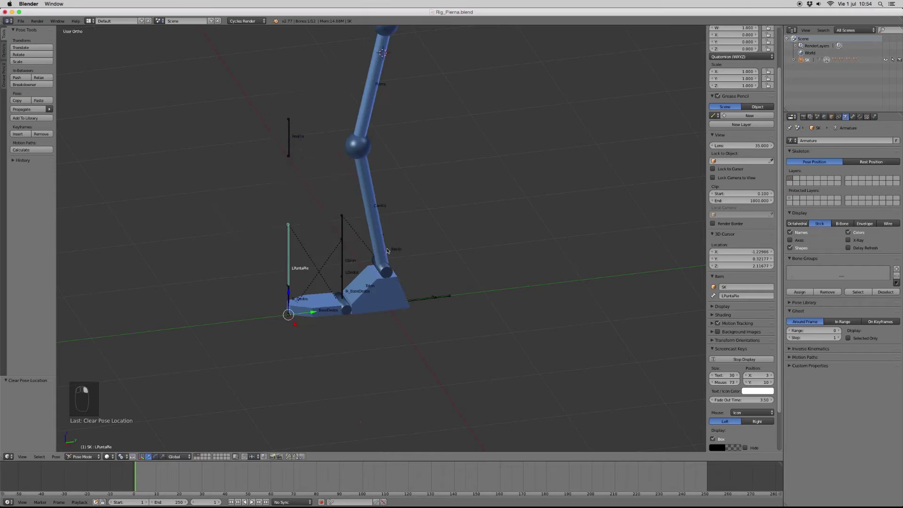
key("r")
key("z")
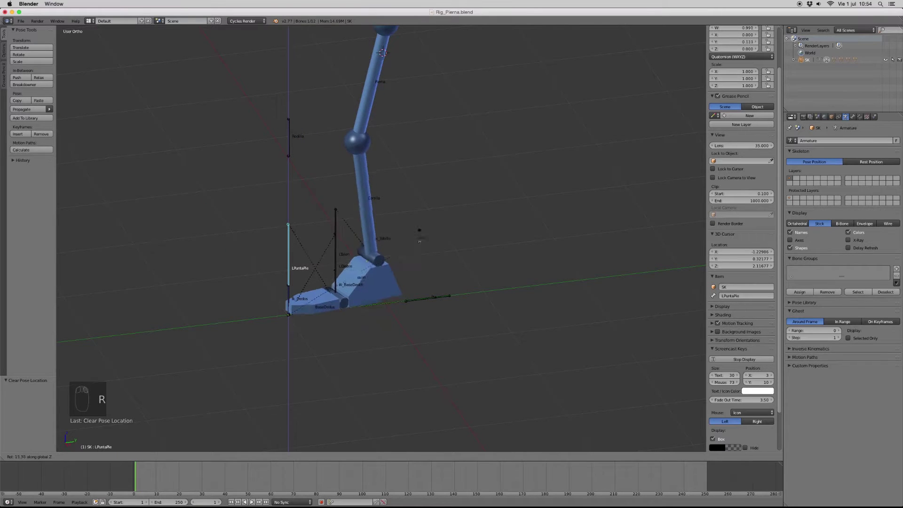
right_click(386, 283)
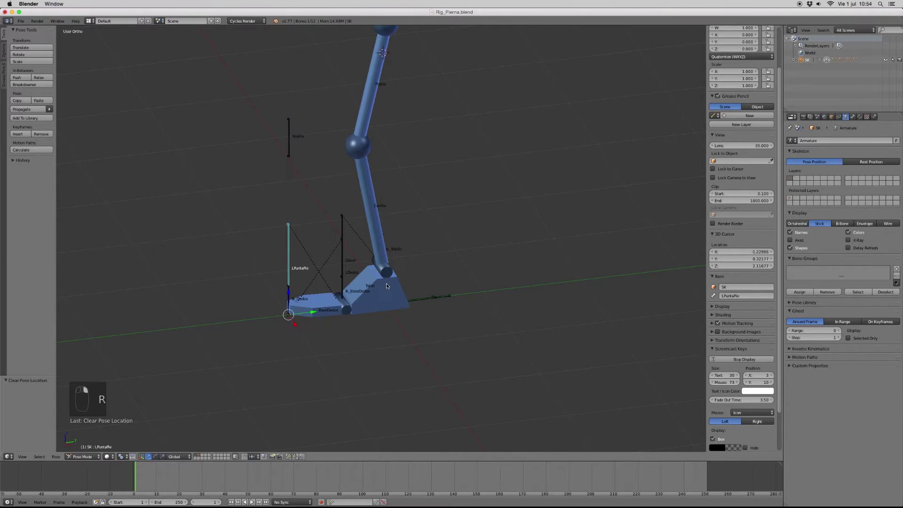
- Rotate the LTalon bone about 31° around the global X axis
middle_click_drag(446, 203, 422, 253, "shift")
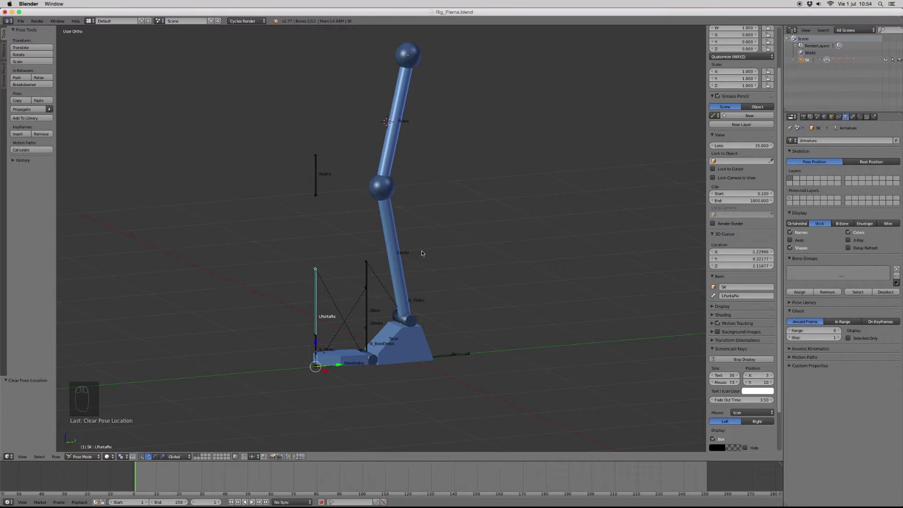
right_click(368, 276)
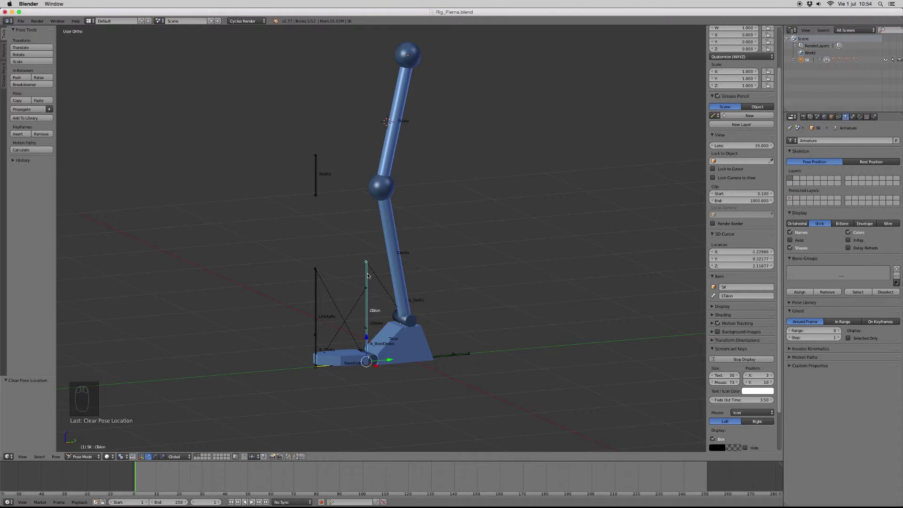
middle_click_drag(468, 292, 446, 266)
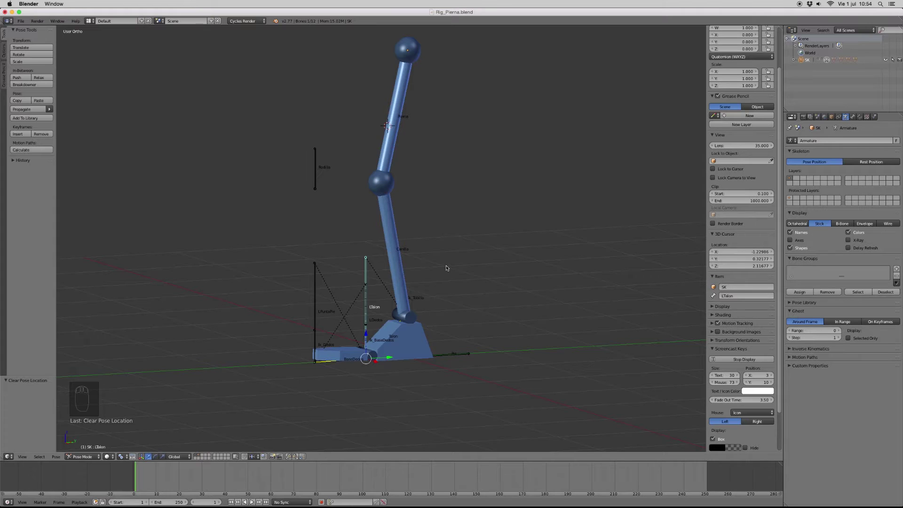
middle_click_drag(451, 288, 445, 292)
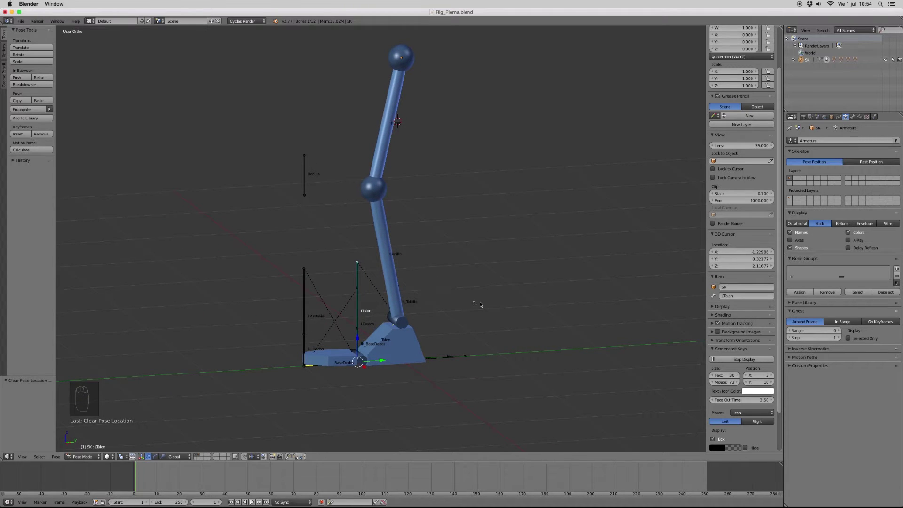
key("r")
key("x")
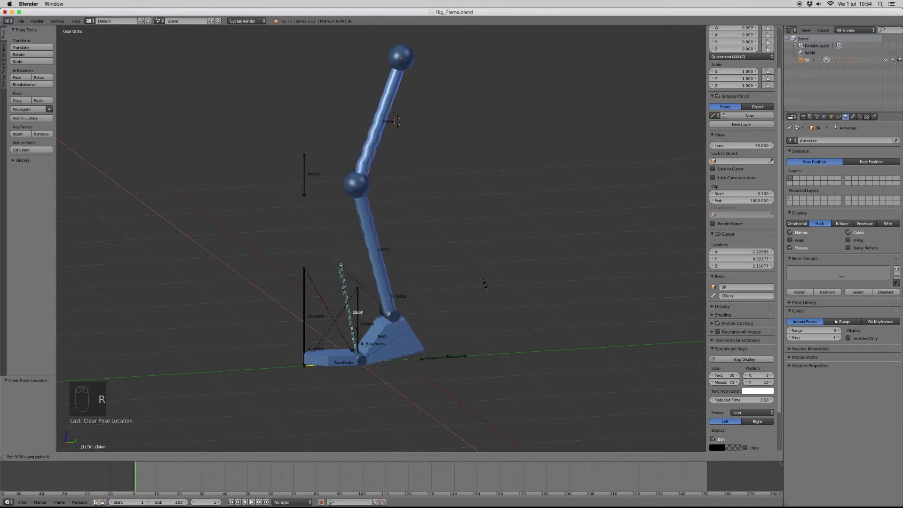
left_click(441, 258)
- Rotate the LPuntaPie bone about 7.6° around the global Z axis
right_click(303, 270)
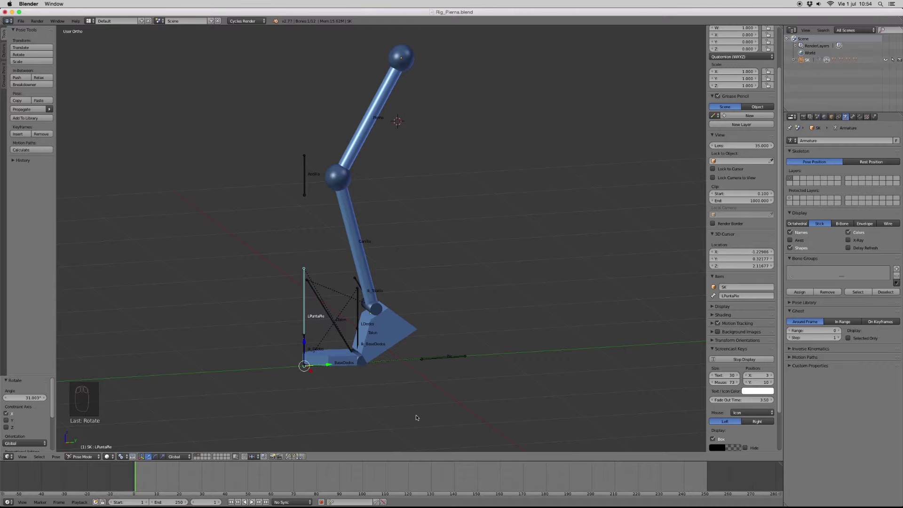
key("r")
key("z")
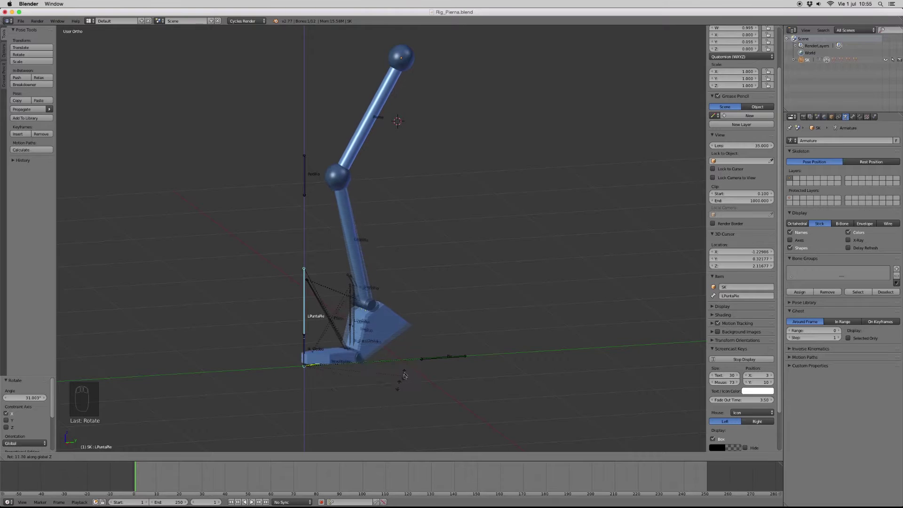
left_click(393, 391)
- Select every bone of the posed leg and clear its rotation and location back to the rest pose
middle_click_drag(420, 313, 434, 320)
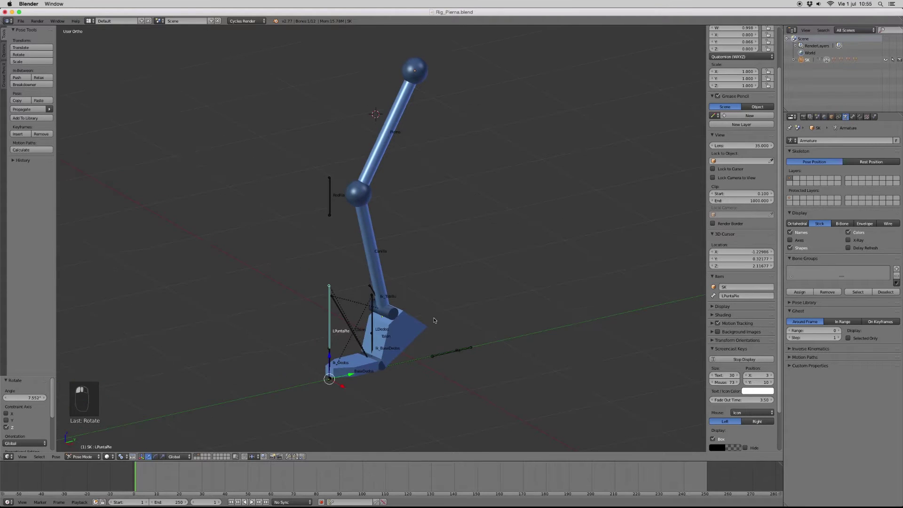
key("a")
key("a")
key("a")
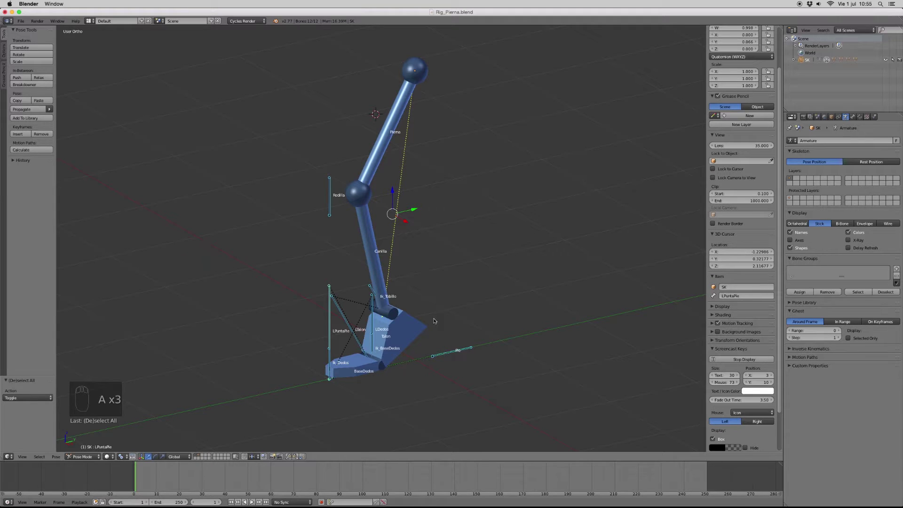
key("alt+r")
key("alt+g")
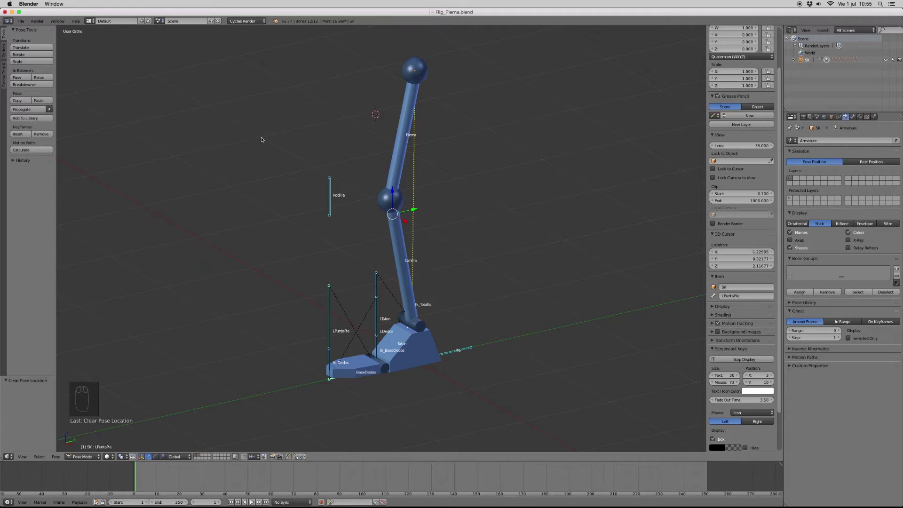
- Start a new empty file from the startup scene
left_click(20, 21)
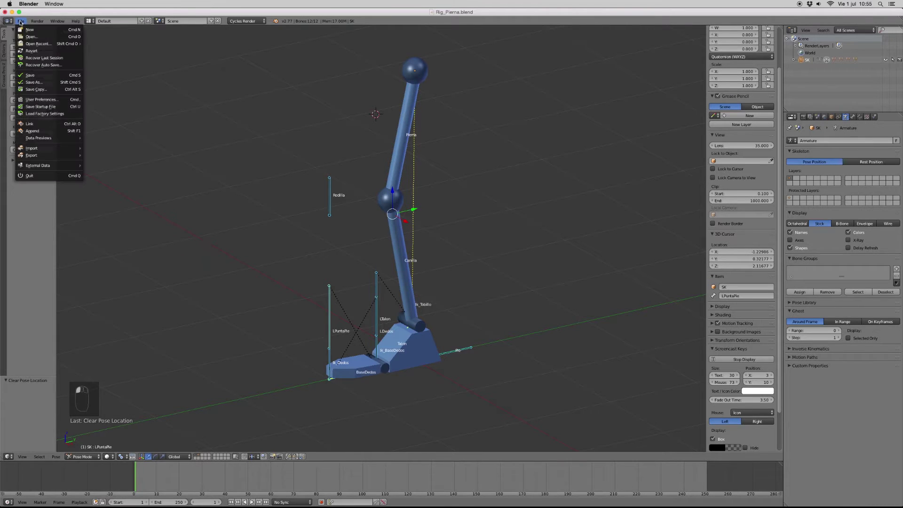
left_click(29, 29)
left_click(30, 35)
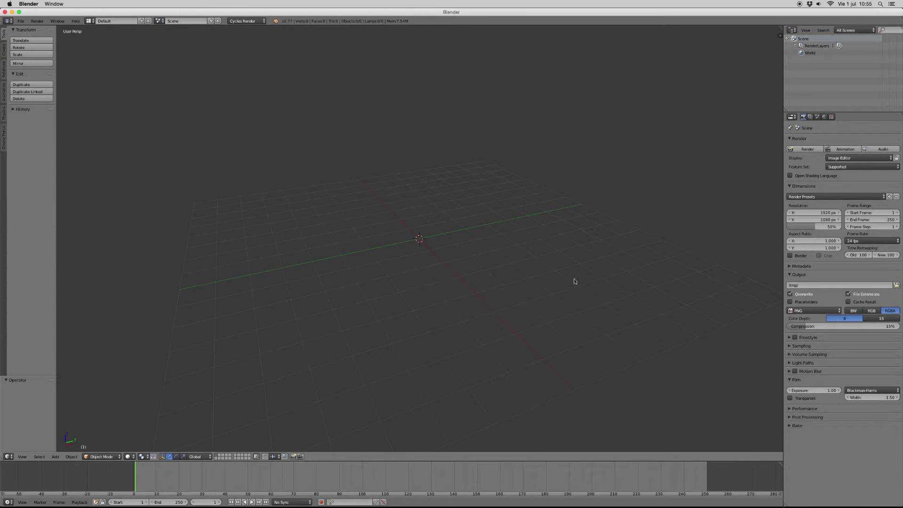
- Turn on the Screencast Keys display with text size 30 and mouse size 70
key("n")
left_click(753, 306)
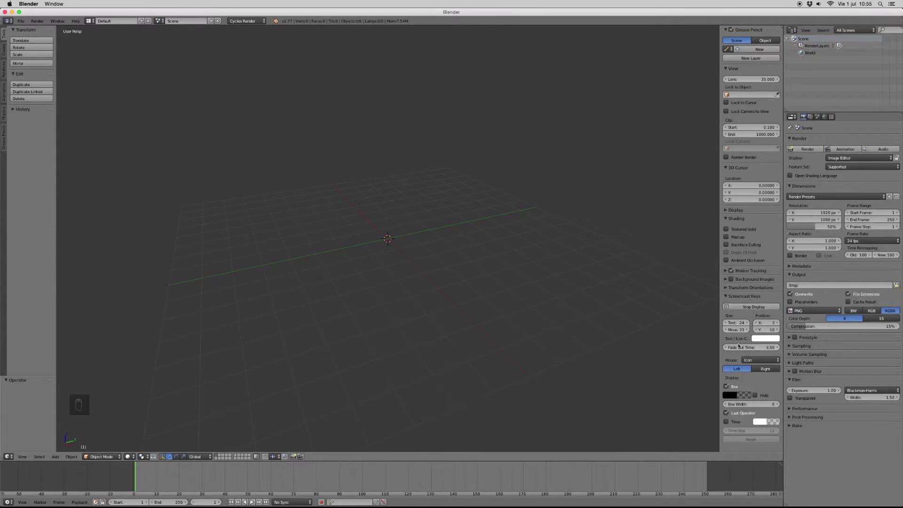
left_click(737, 323)
type("9")
left_click(737, 330)
left_click(737, 330)
type("70")
key("Return")
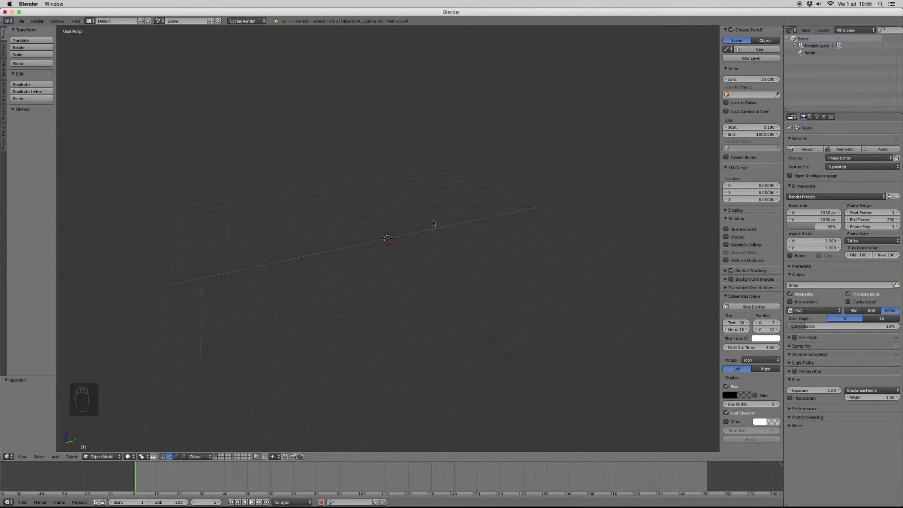
- In front orthographic view, add a single-bone armature and move it up about 5.05 along Z
key("KP_1")
key("KP_5")
middle_click_drag(449, 181, 452, 285, "shift")
key("shift+a")
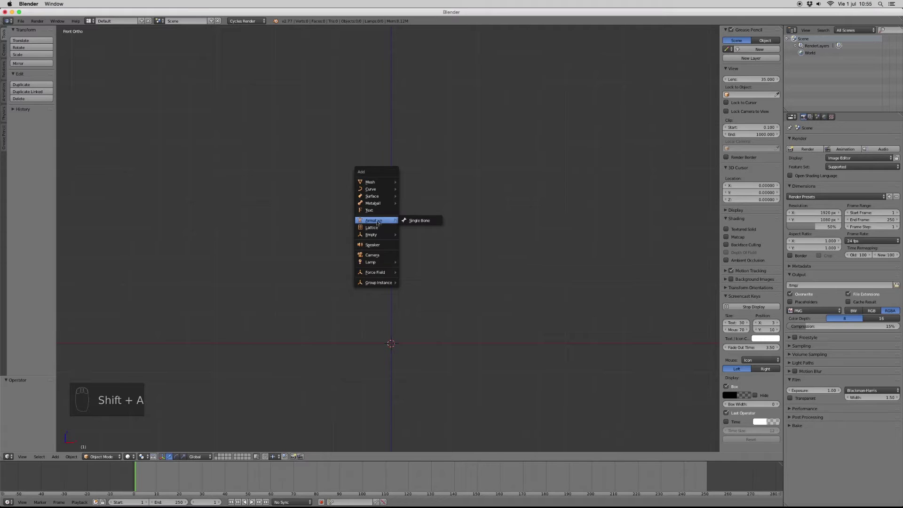
left_click(420, 221)
left_click_drag(391, 318, 391, 171)
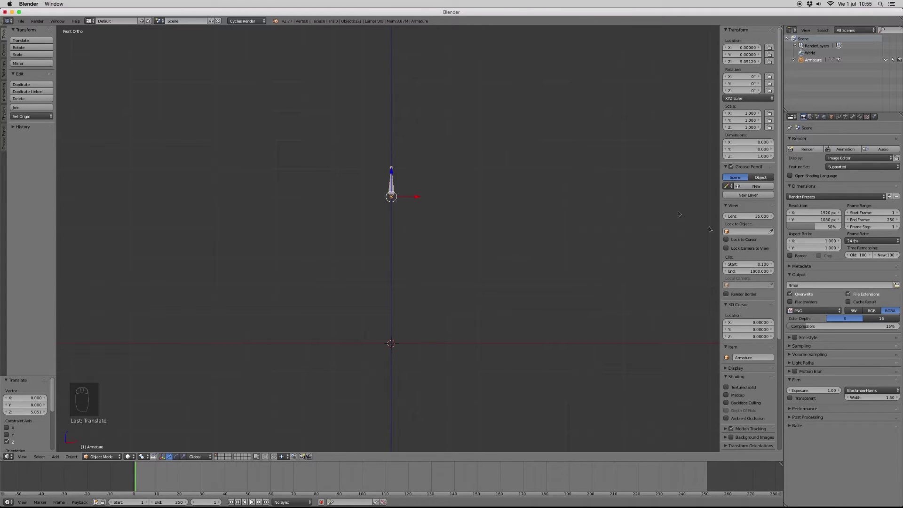
- Rename the armature object as Sk_Pierna
left_click(753, 358)
type("Sk_Pierna")
key("Return")
- In Edit Mode, move the bone's tail below its head and slightly toward negative X
key("Tab")
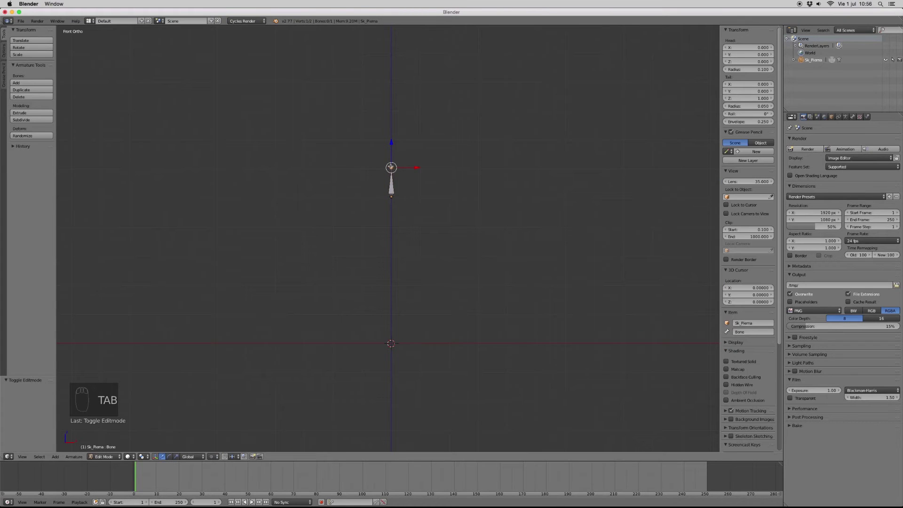
key("g")
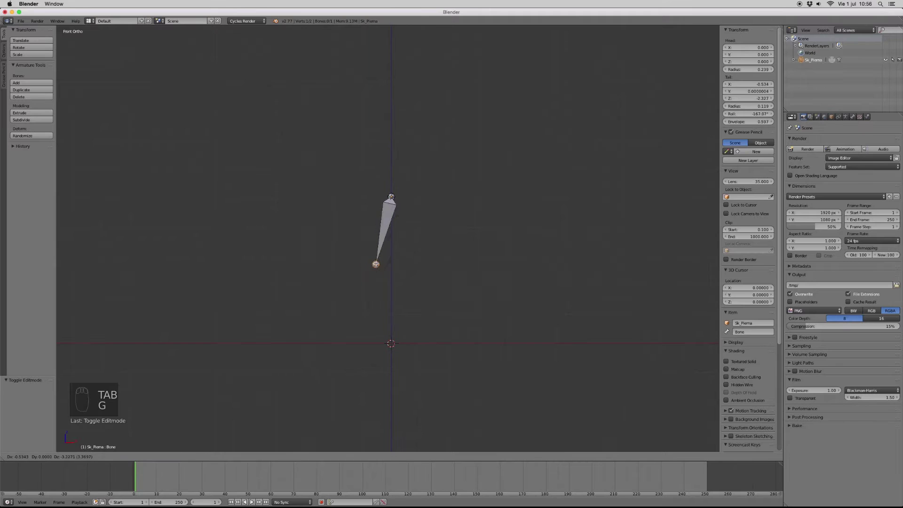
left_click(374, 268)
- Raise the bone's head to about Z 1.43 and its tail by about 0.75 along Z
scroll(386, 278, "down", 5)
scroll(387, 278, "up", 6)
scroll(387, 278, "up", 1)
middle_click_drag(387, 278, 441, 240, "shift")
right_click(451, 128)
left_click_drag(449, 104, 453, 43)
right_click(423, 234)
left_click_drag(423, 207, 423, 176)
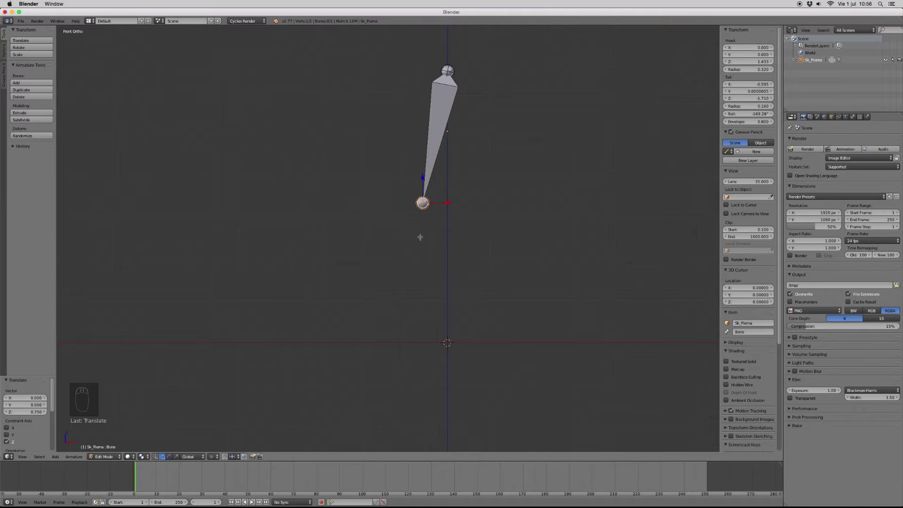
- Extrude three connected bones from the thigh's tail to form the shin, the heel and the toes along the ground line
left_click(445, 300, "ctrl")
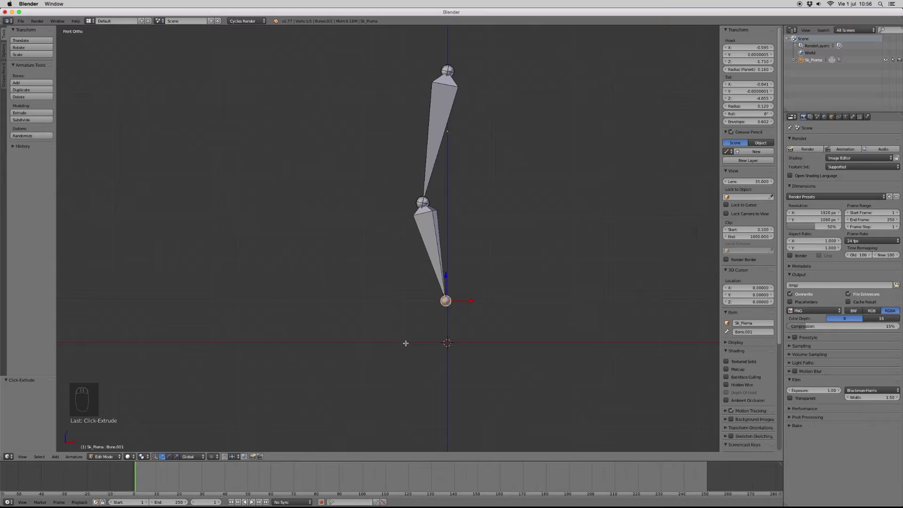
left_click(406, 343, "ctrl")
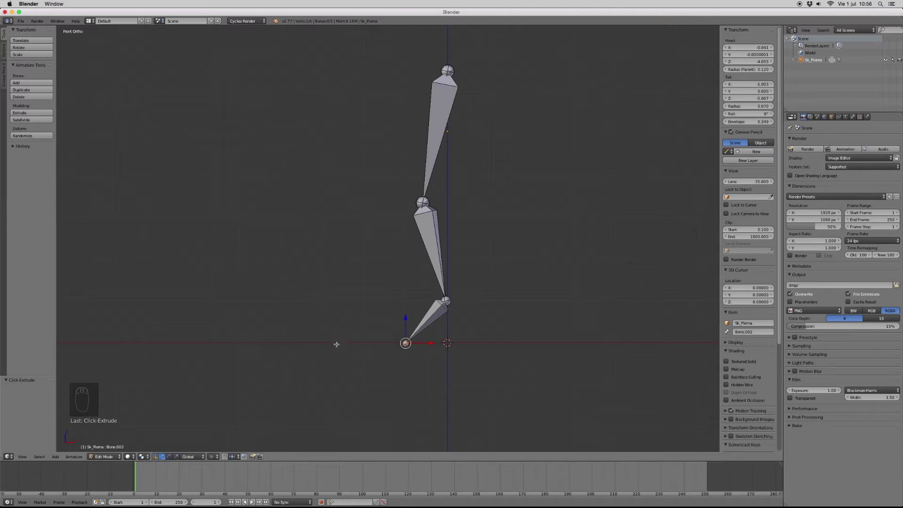
left_click(345, 342, "ctrl")
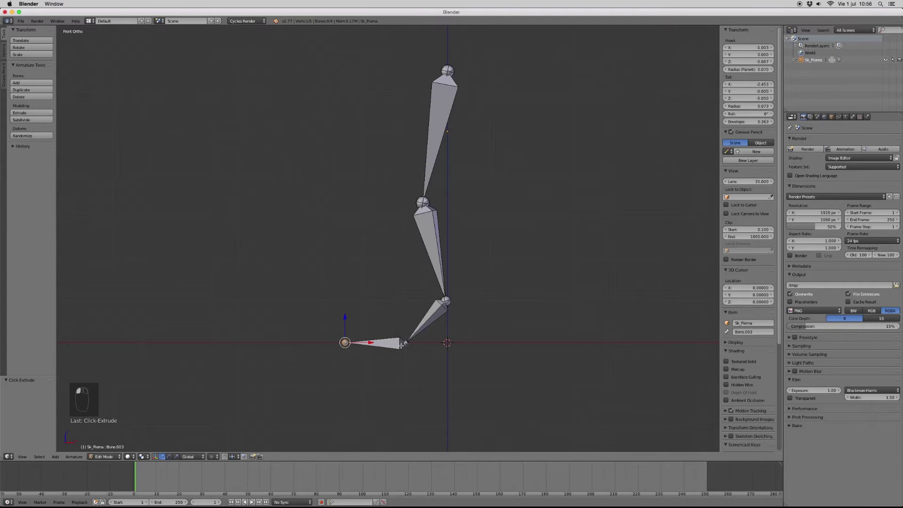
- Move the heel-toe joint about -0.084 along X and raise the knee joint about 0.295 along Z
left_click(405, 344)
right_click(409, 344)
left_click_drag(432, 342, 428, 342)
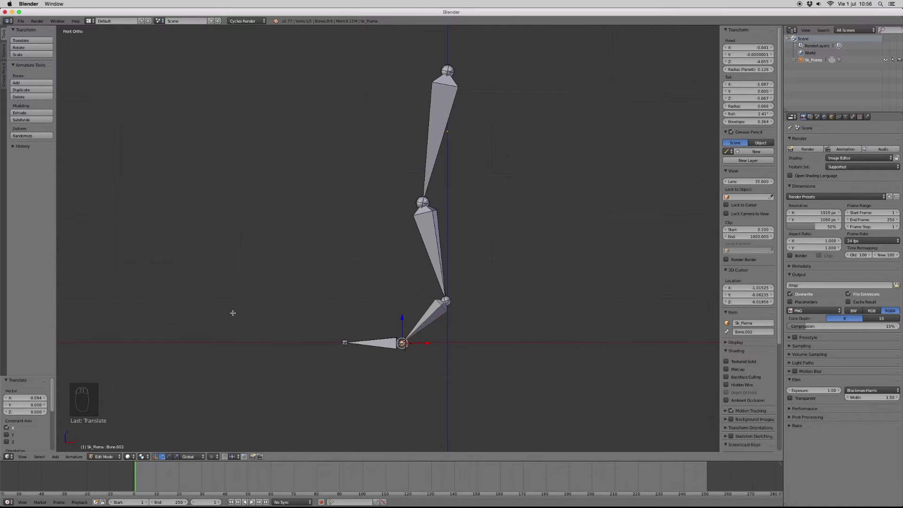
right_click(420, 203)
left_click_drag(422, 178, 423, 165)
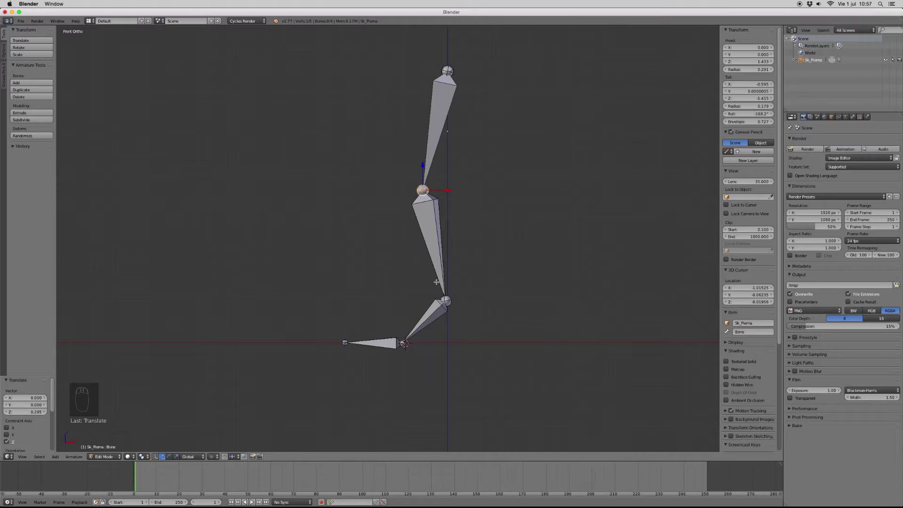
- Select each bone of the leg chain in turn to examine how the bones are oriented
right_click(431, 118)
right_click(422, 231)
right_click(436, 306)
right_click(386, 342)
right_click(432, 322)
right_click(442, 249)
right_click(430, 162)
- Select all the bones and recalculate their roll to the Global +Z Axis
key("a")
key("a")
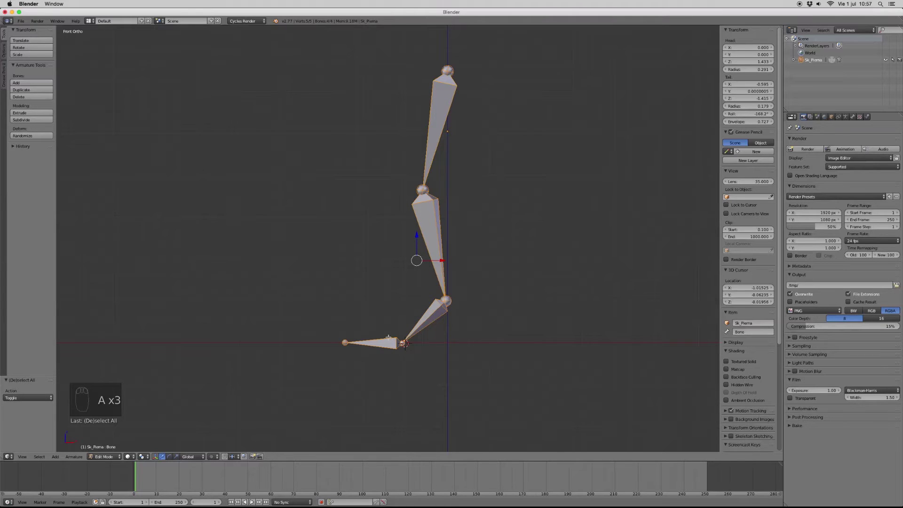
left_click(73, 457)
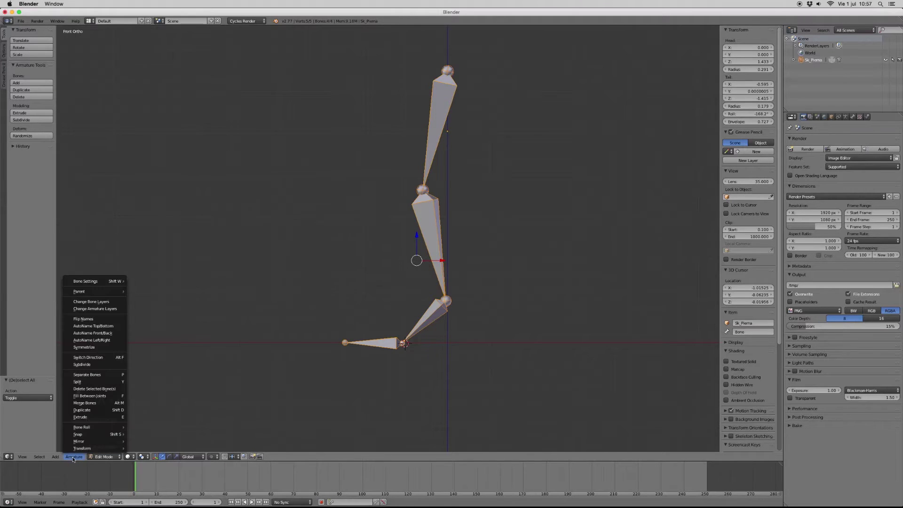
mouse_move(113, 429)
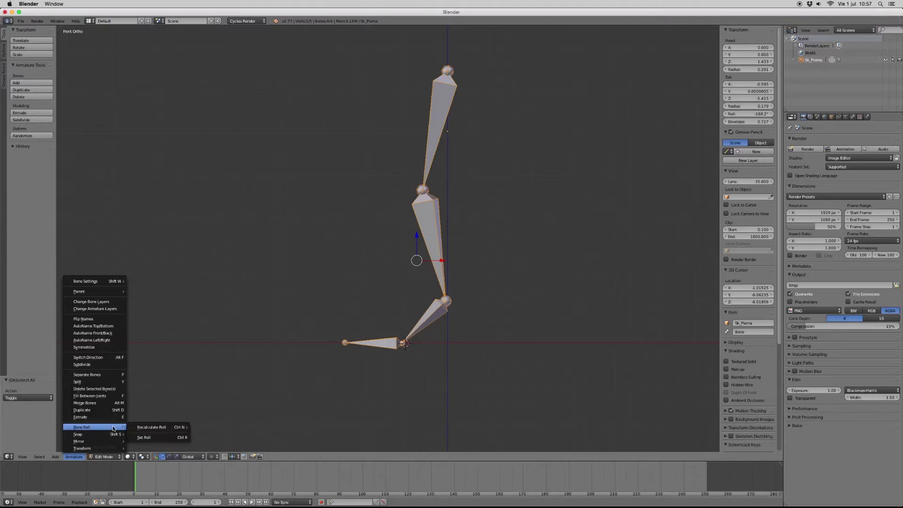
mouse_move(150, 430)
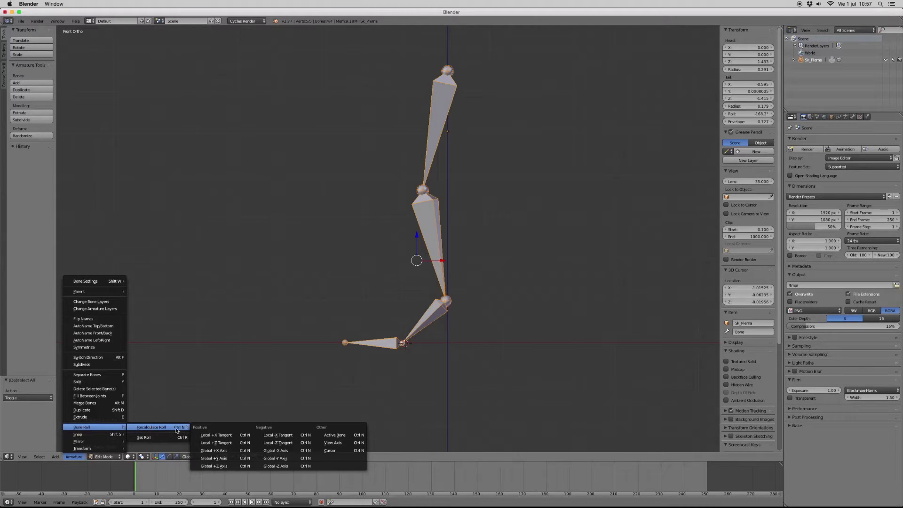
left_click(219, 466)
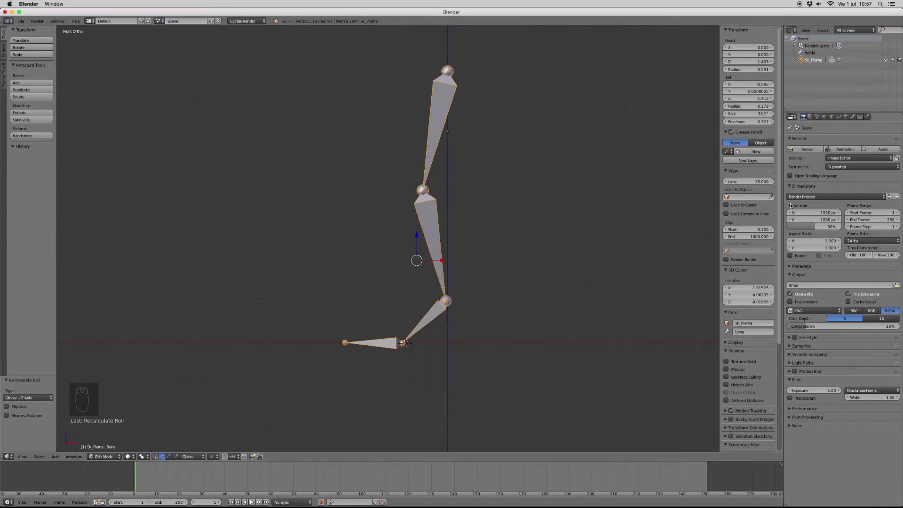
- Display the armature's bone names and rename the thigh bone as Pierna
left_click(846, 117)
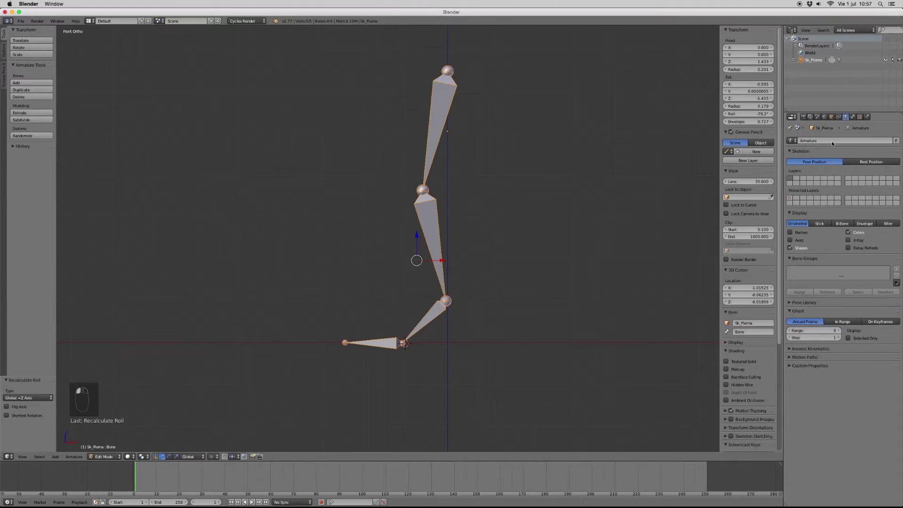
left_click(790, 232)
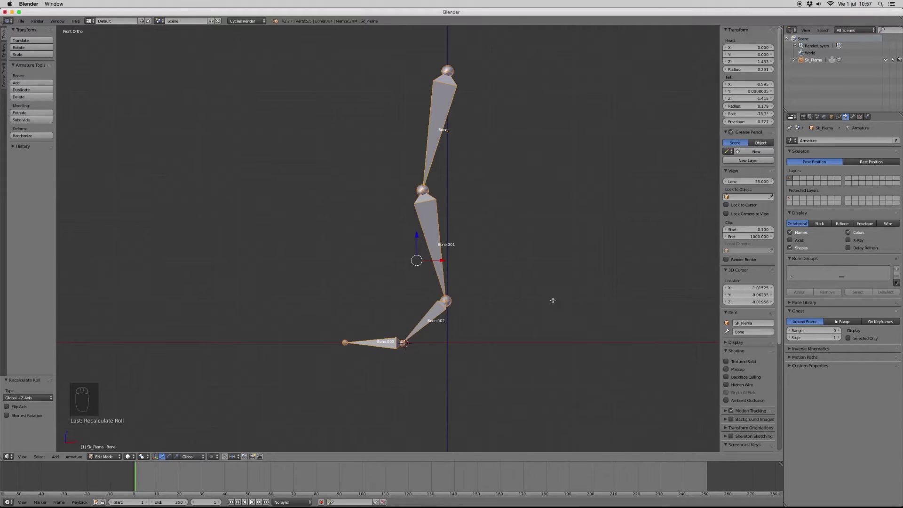
left_click(749, 332)
key("BackSpace")
type("Pierna")
key("Return")
- Rename the shin bone as Canilla
right_click(432, 240)
left_click(752, 332)
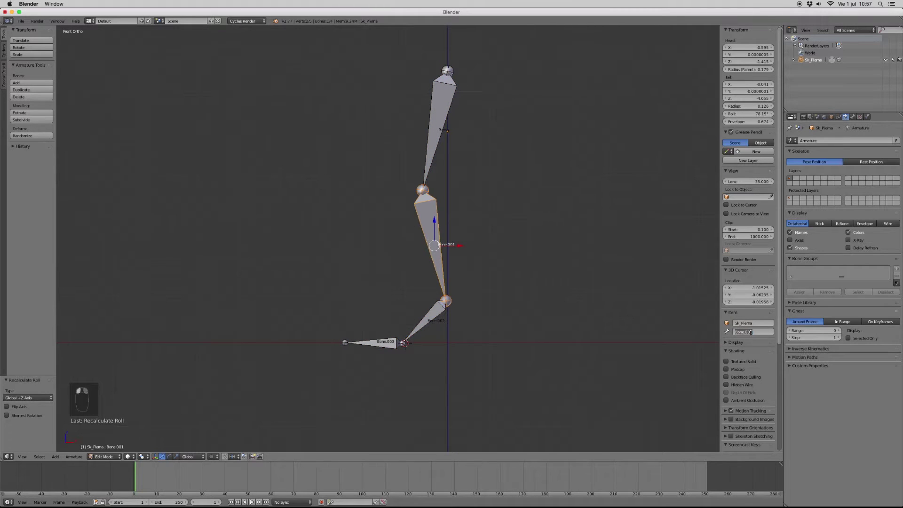
type("E")
type("anilla")
key("Return")
- Rename the heel bone as Talon and the toe bone as Dedos
right_click(430, 319)
left_click(757, 332)
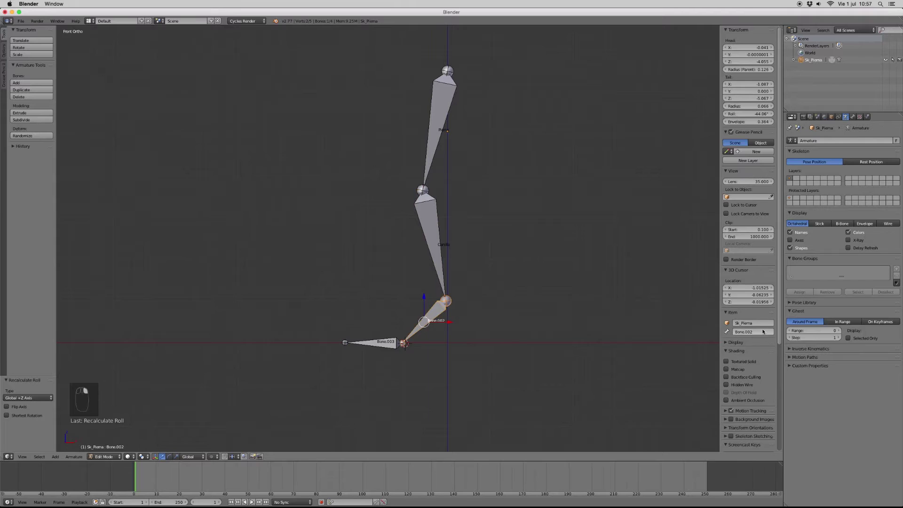
type("Talon")
key("Return")
right_click(386, 348)
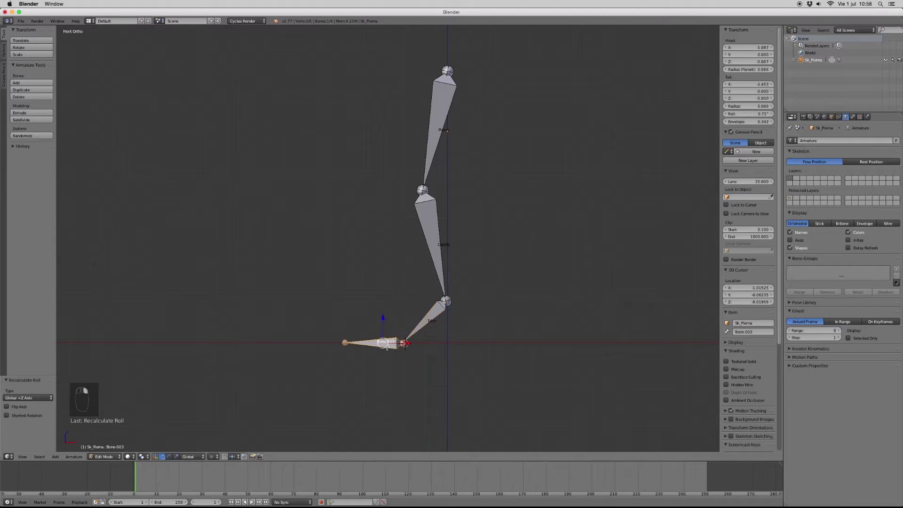
left_click(740, 332)
type("Dedos")
key("Return")
- Snap the 3D cursor to the ankle joint between the Canilla and Talon bones
scroll(527, 313, "down", 1)
scroll(527, 313, "up", 2)
scroll(526, 313, "down", 1)
middle_click_drag(513, 270, 510, 293, "shift")
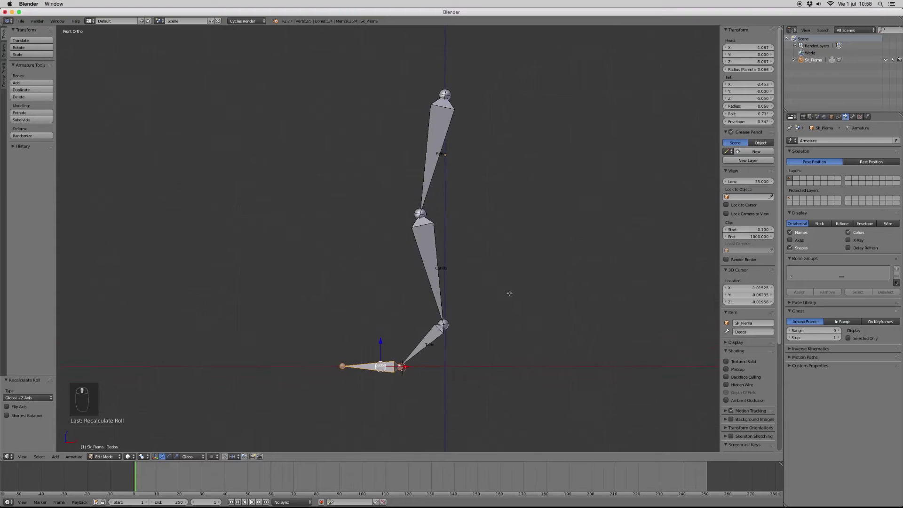
right_click(421, 241)
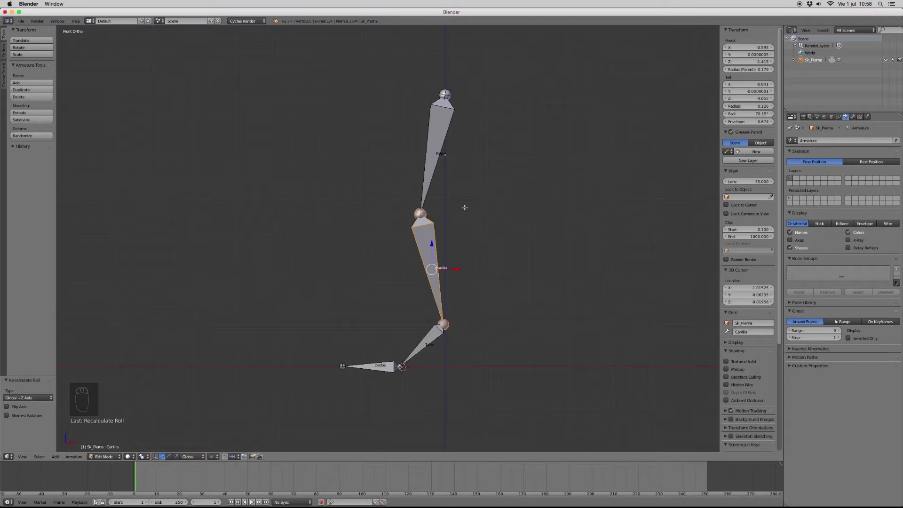
right_click(446, 326)
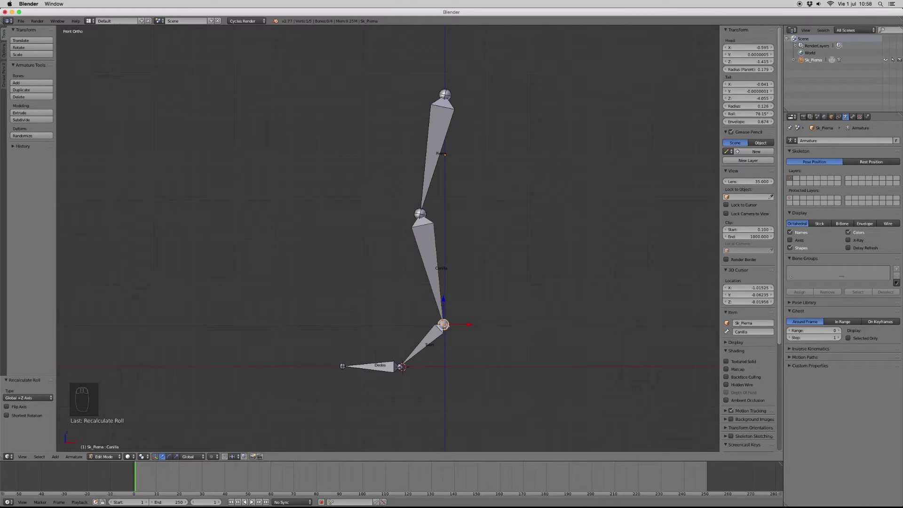
key("shift+s")
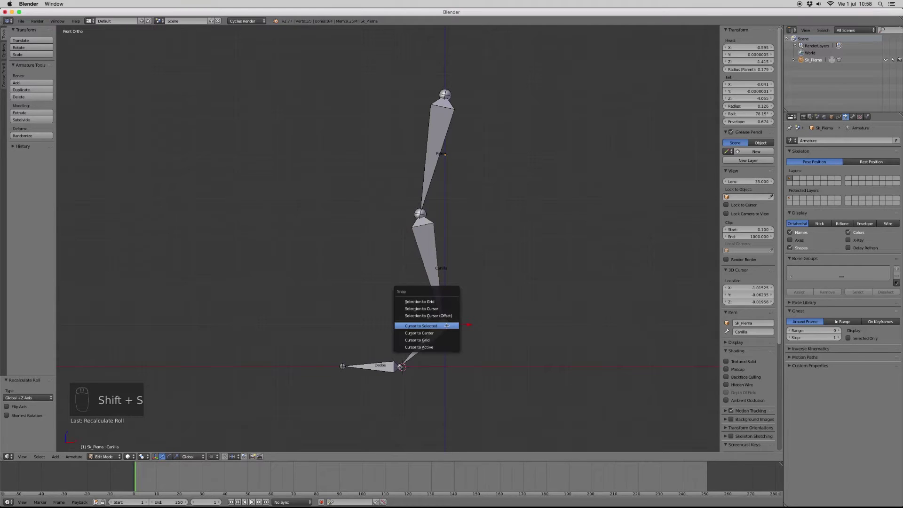
left_click(447, 325)
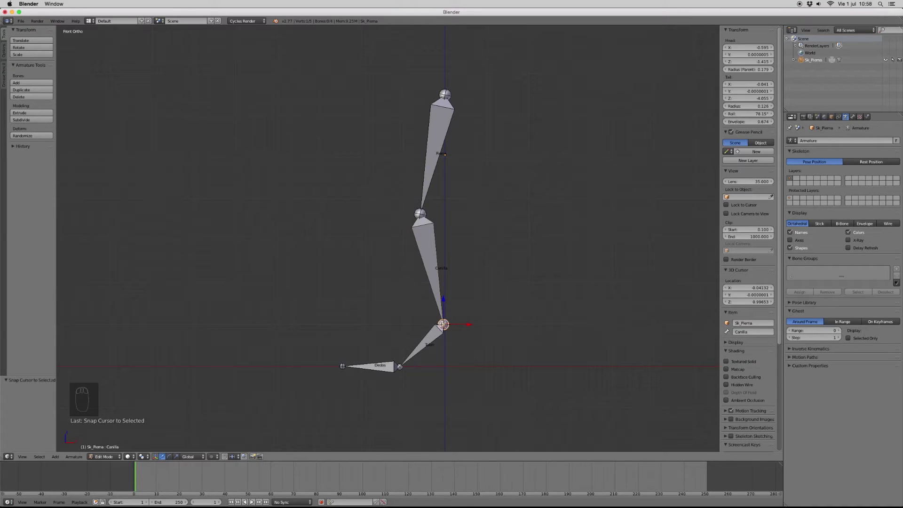
key("shift+s")
right_click(444, 324)
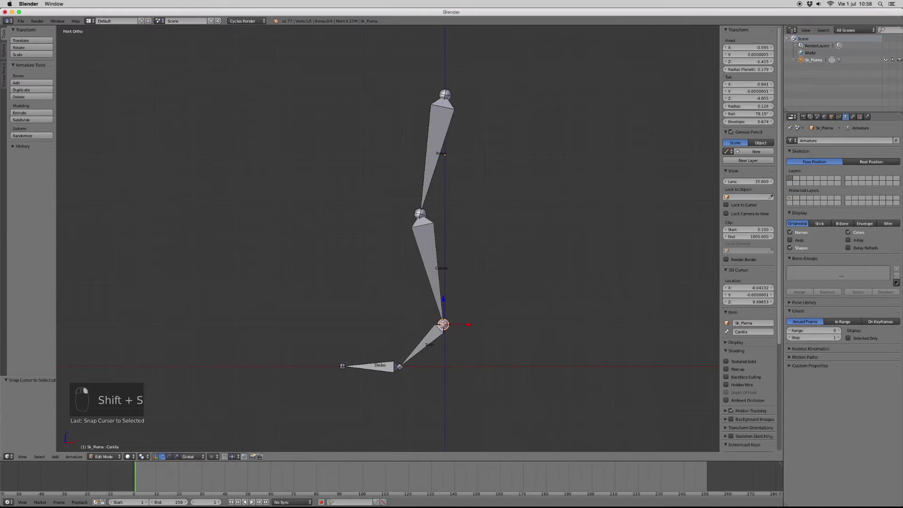
- Switch to wireframe shading and add a new bone at the ankle joint
key("z")
scroll(481, 309, "down", 5)
scroll(480, 309, "up", 8)
middle_click_drag(504, 262, 495, 244, "shift")
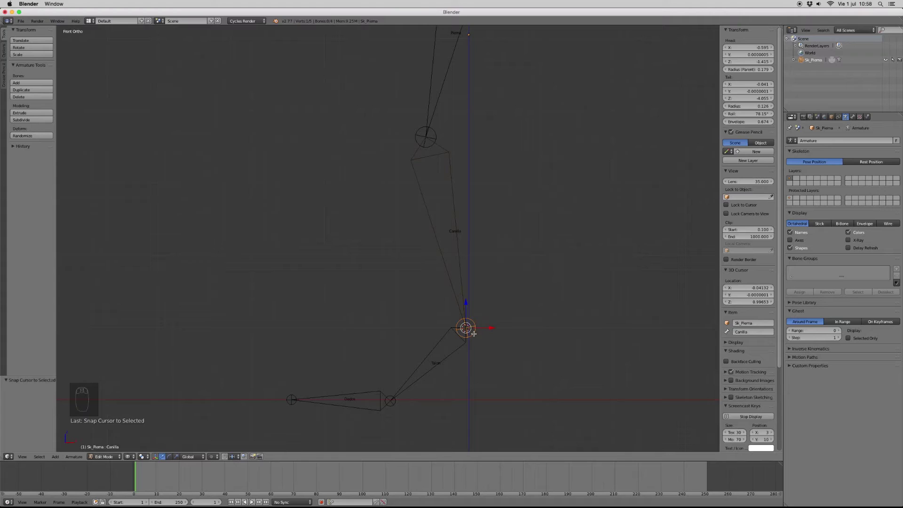
key("shift+s")
left_click(473, 335)
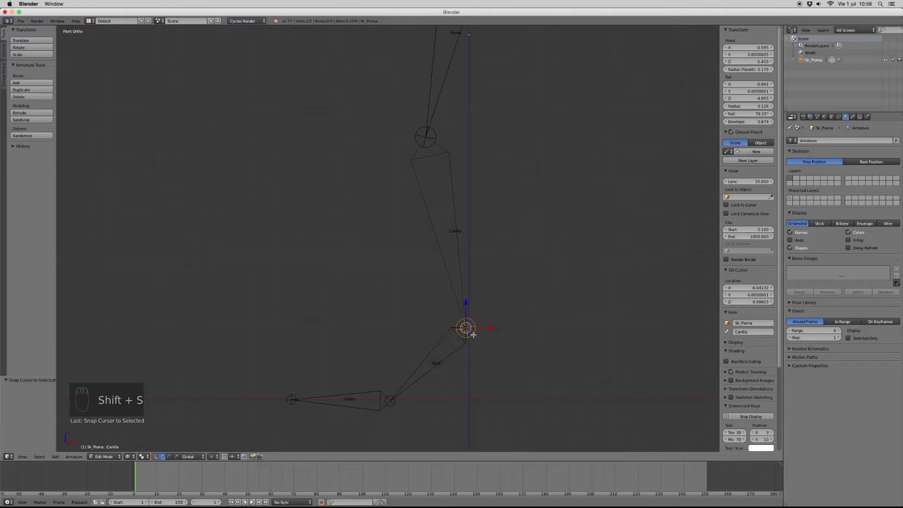
key("shift+a")
right_click(469, 297)
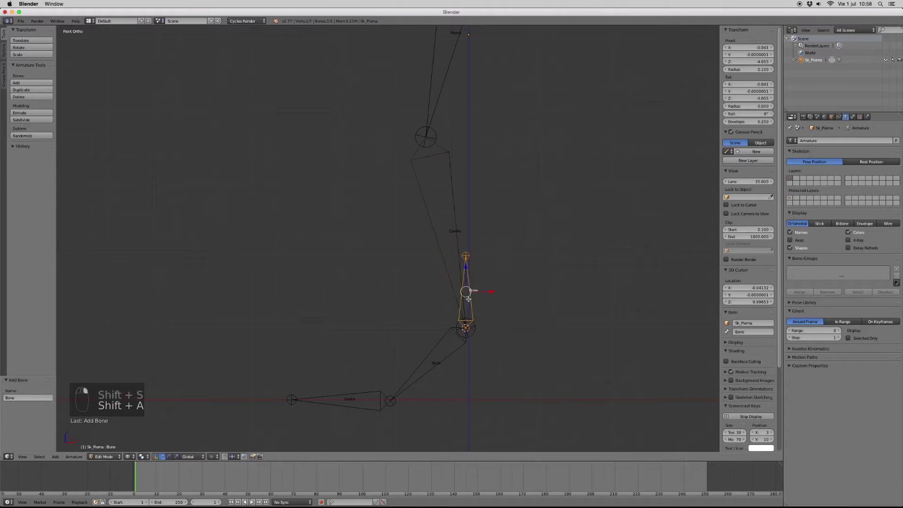
key("g")
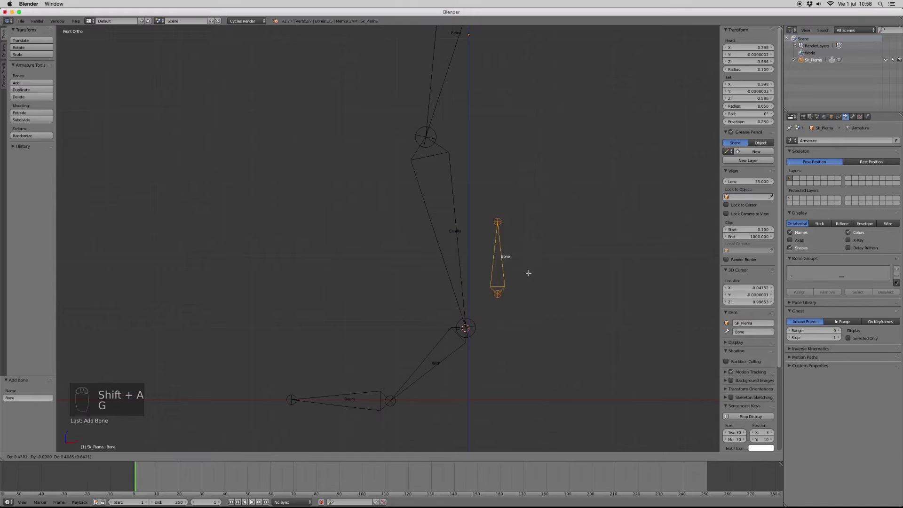
right_click(493, 287)
- Rename the new ankle bone as Ik_Tobillo
left_click(745, 332)
type("Ik_Tal")
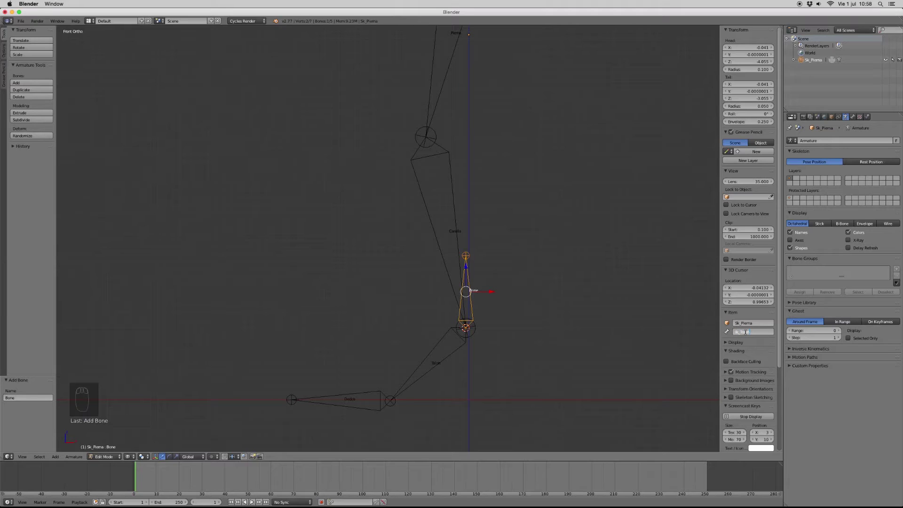
type("_Tobillo")
key("Return")
left_click(747, 335)
key("Return")
- Snap the 3D cursor to the joint between the Talon and Dedos bones and add a new bone there
right_click(389, 401)
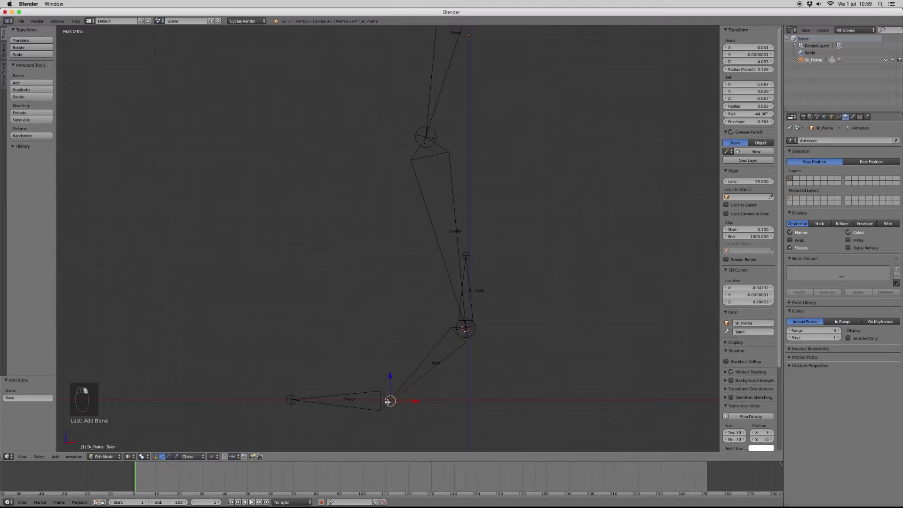
key("shift+s")
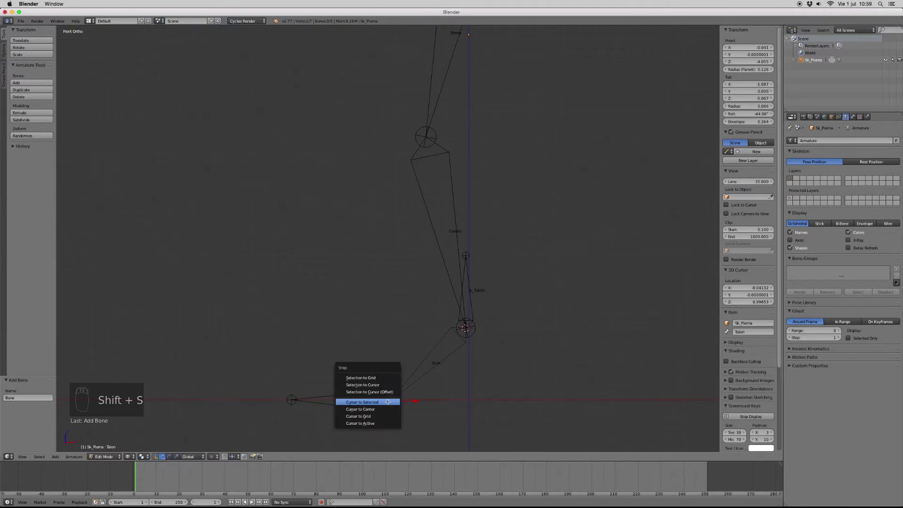
left_click(376, 402)
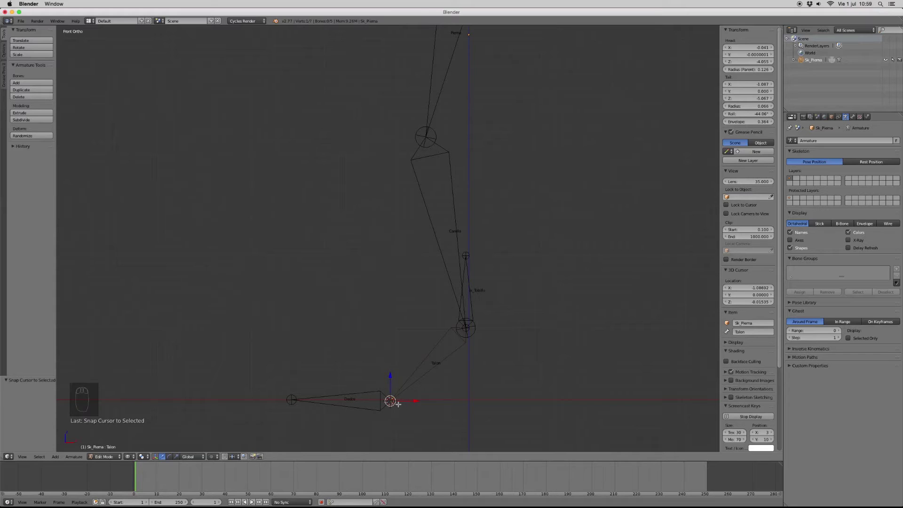
key("shift+a")
right_click(393, 365)
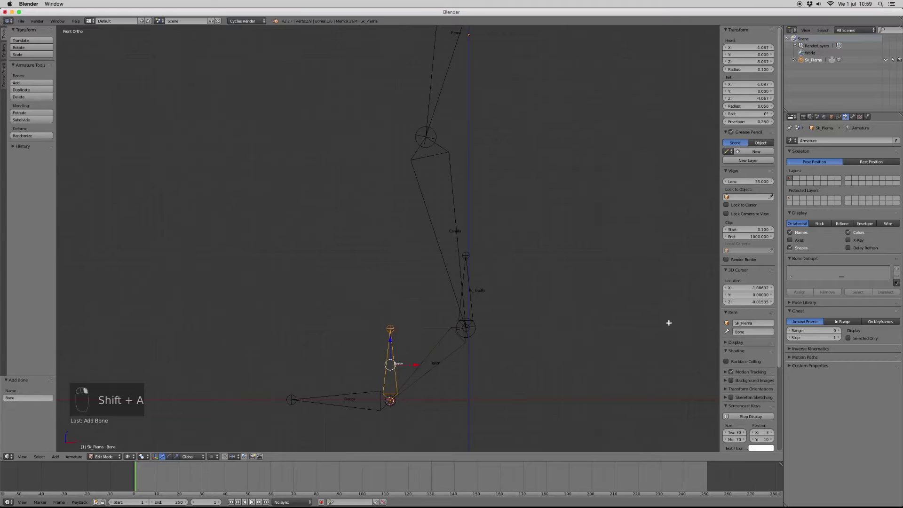
- Rename the new bone at the heel-toe joint as Ik_Talon
left_click(751, 332)
key("BackSpace")
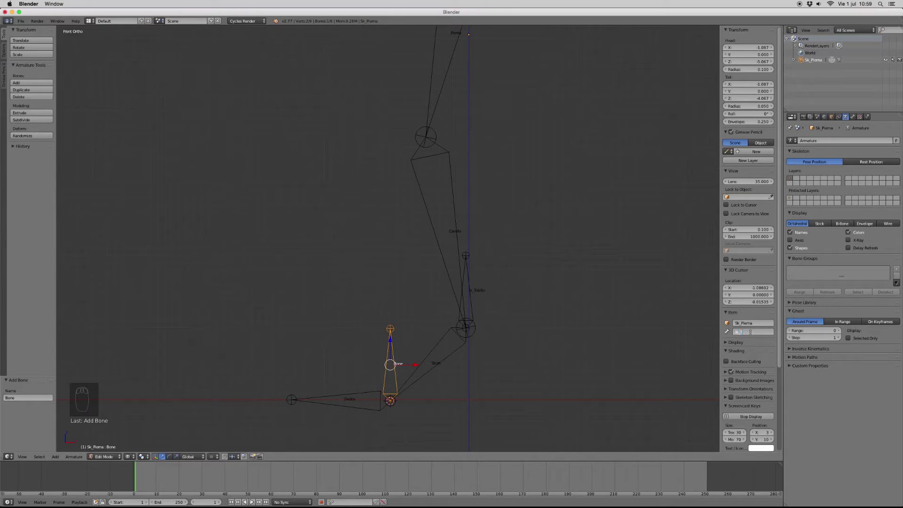
key("Return")
- Snap the 3D cursor to the tip of the Dedos bone and add a new bone there
right_click(291, 402)
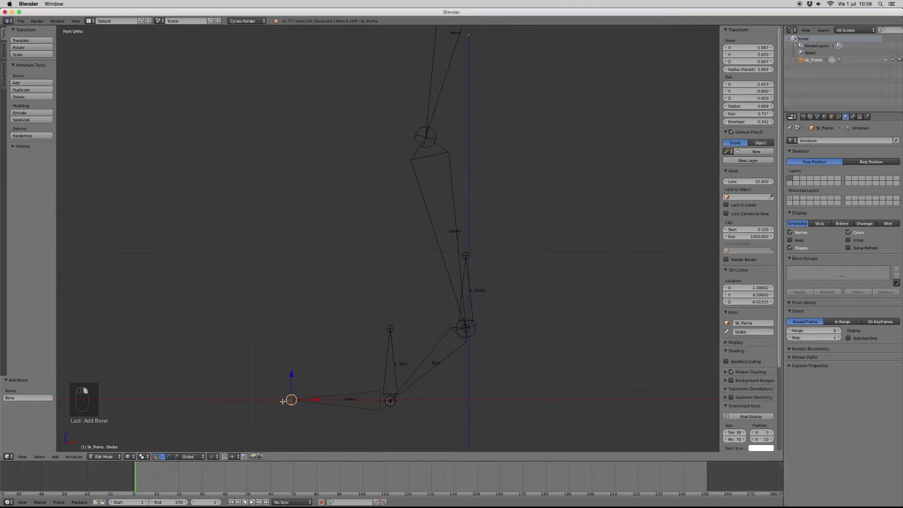
key("shift+s")
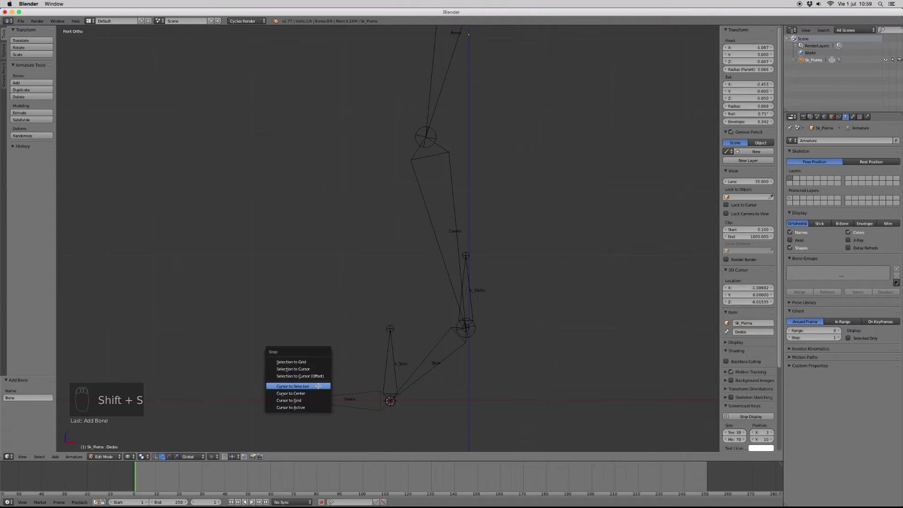
left_click(318, 386)
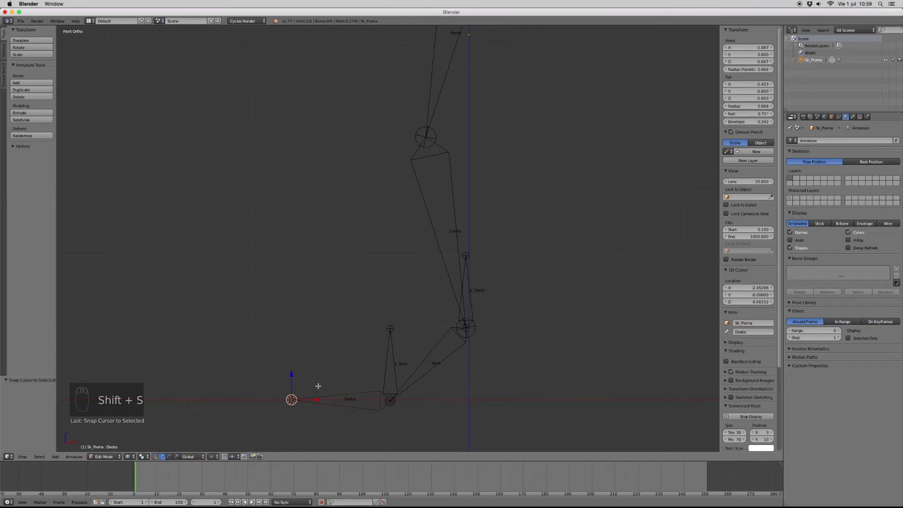
key("shift+a")
right_click(297, 364)
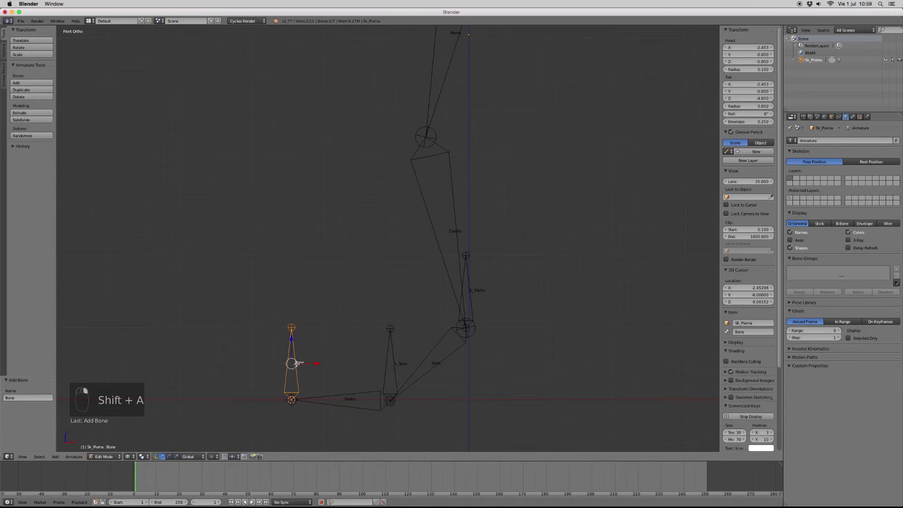
- Rename the new bone at the toe tip as Ik_PuntaPie
left_click(753, 332)
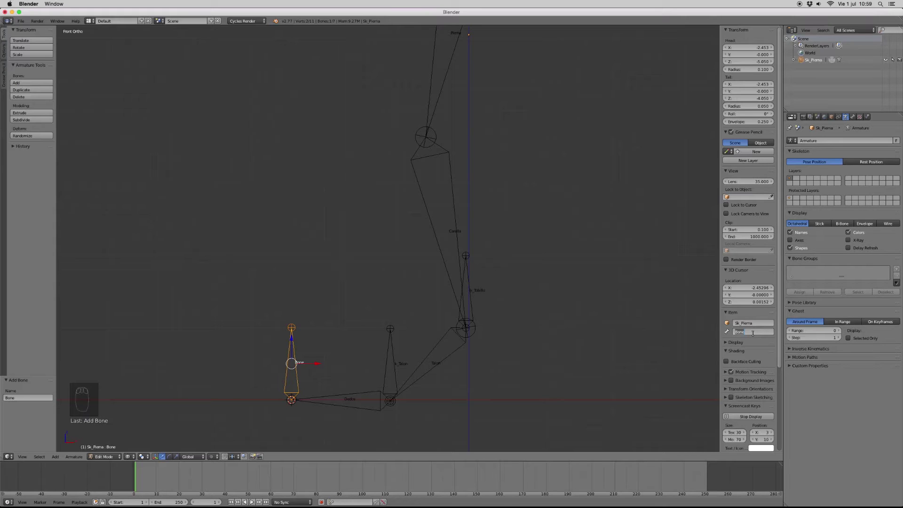
key("BackSpace")
type("Ik_PuntaPie")
key("Return")
- Snap the 3D cursor to the knee joint between the Pierna and Canilla bones and add a new bone there
scroll(474, 285, "up", 1)
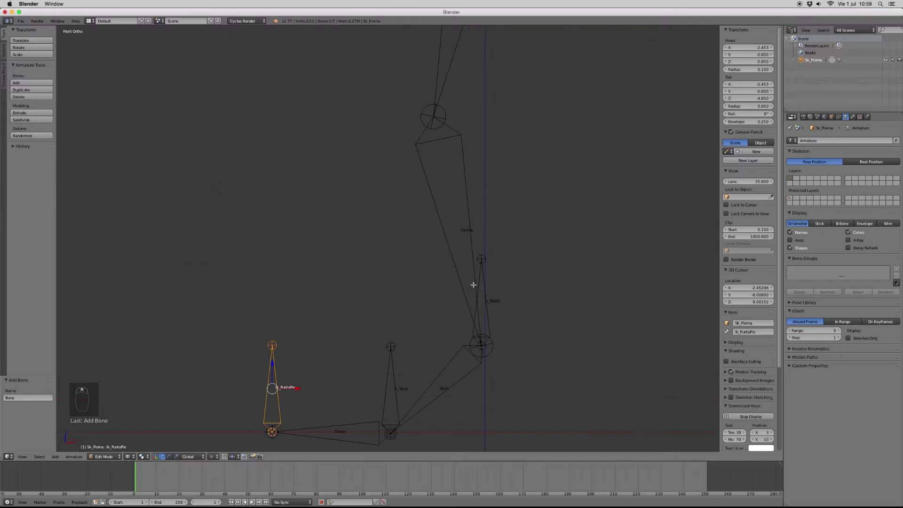
scroll(474, 264, "down", 2)
middle_click_drag(457, 171, 455, 238, "shift")
right_click(417, 219)
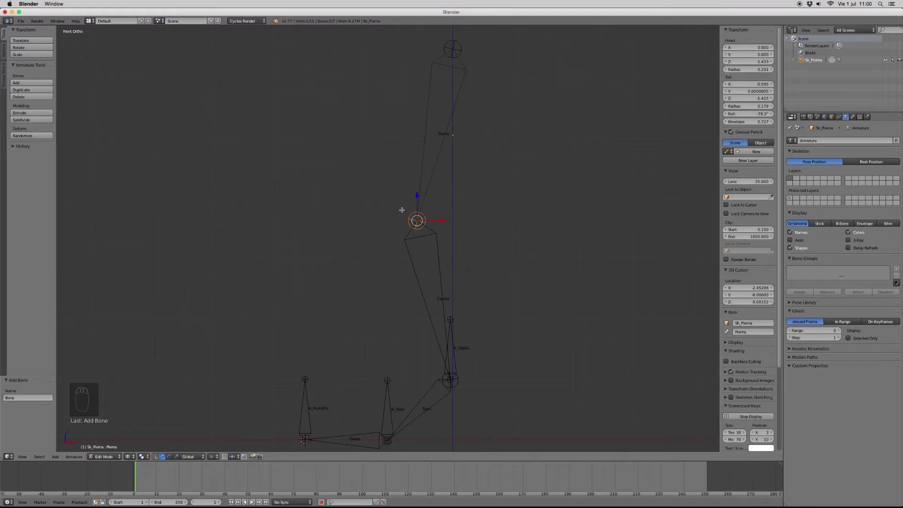
key("shift+s")
left_click(429, 222)
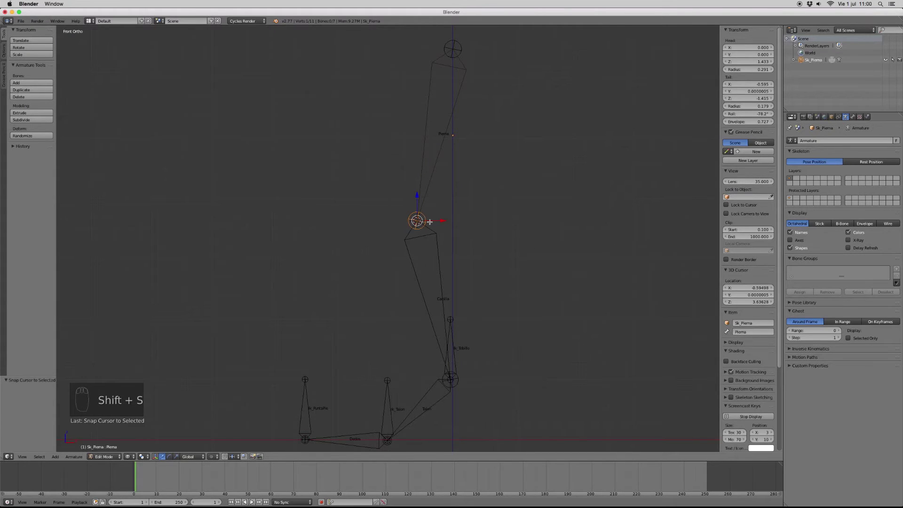
key("shift+a")
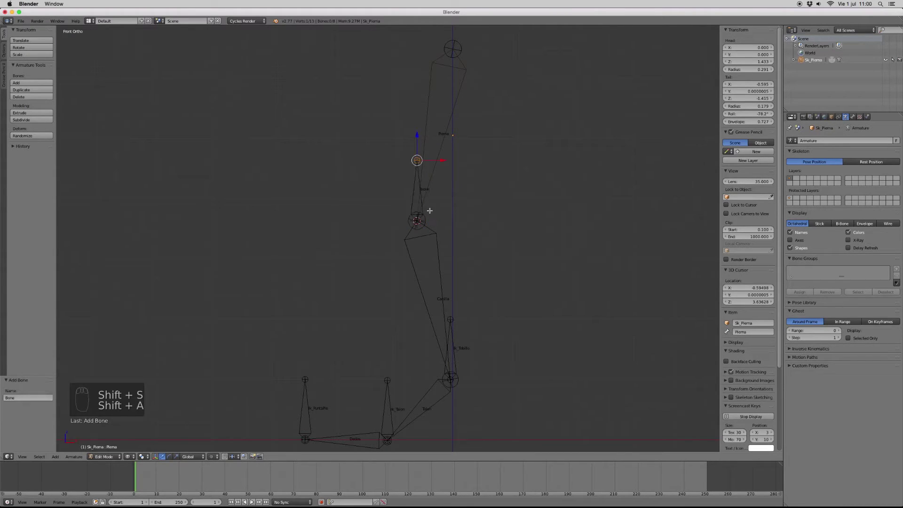
- Move the new knee bone along the X axis by about -1.282, placing it in front of the knee
right_click(415, 183)
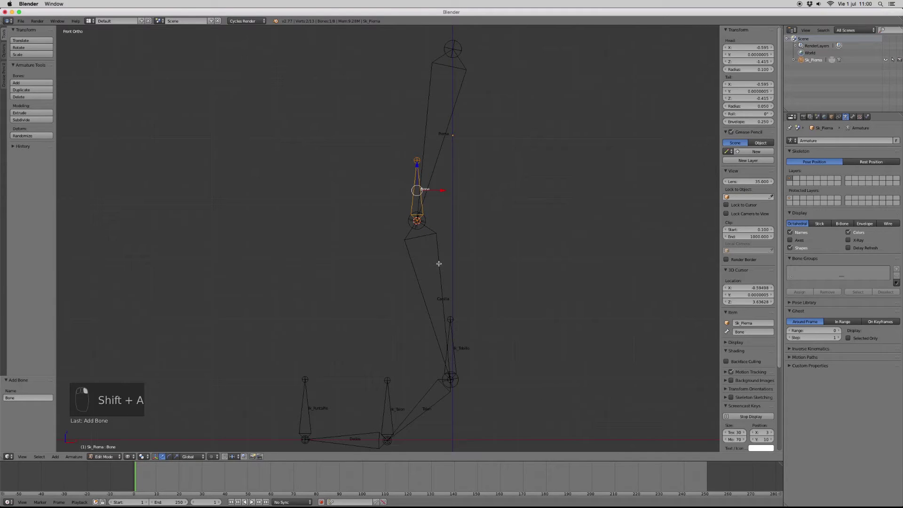
key("g")
key("x")
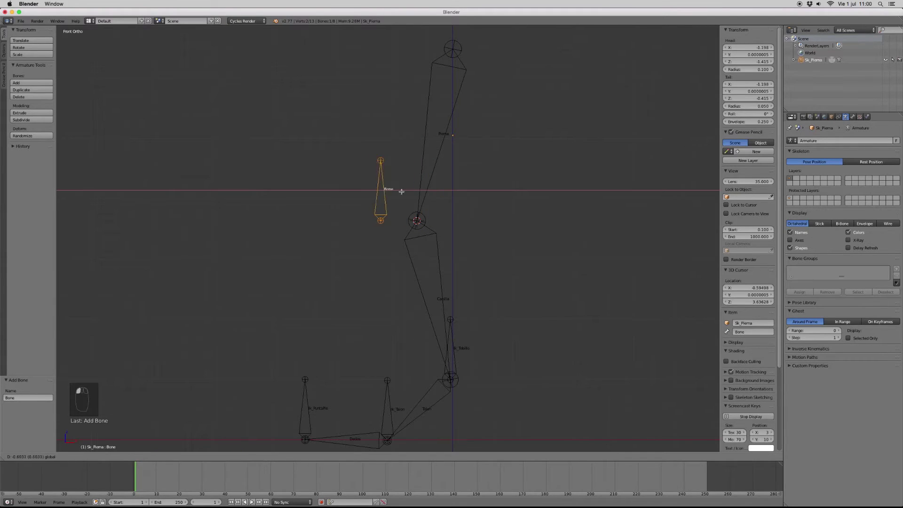
left_click(363, 196)
- Rename the bone in front of the knee as Rodilla
left_click(738, 332)
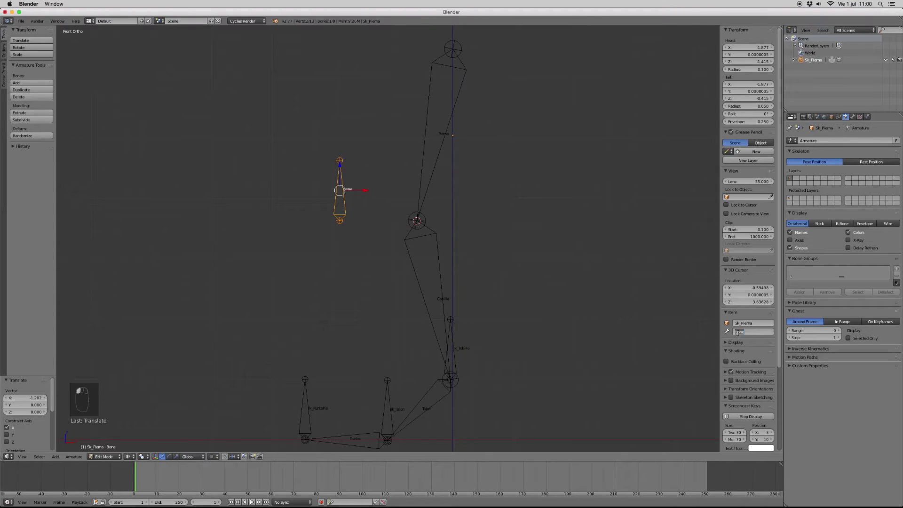
key("BackSpace")
type("lla")
key("Return")
- Shorten the Rodilla bone by moving its tip about -0.404 along the Z axis
right_click(340, 151)
left_click_drag(340, 141, 341, 164)
right_click(339, 200)
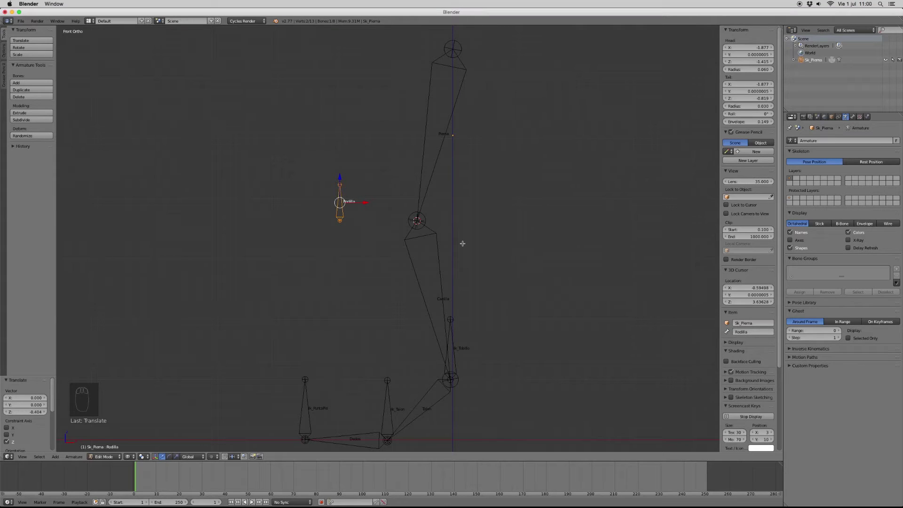
- Return to solid shading and switch the armature to Pose Mode
key("z")
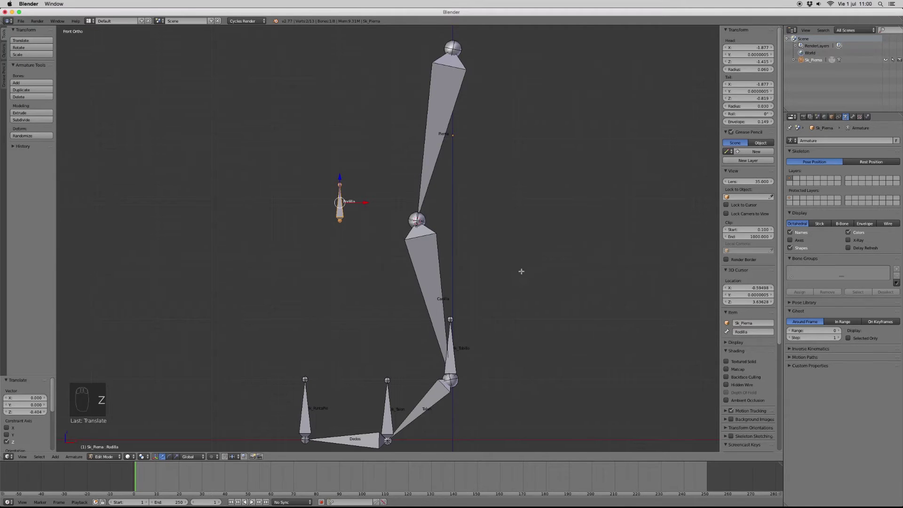
scroll(521, 272, "down", 2)
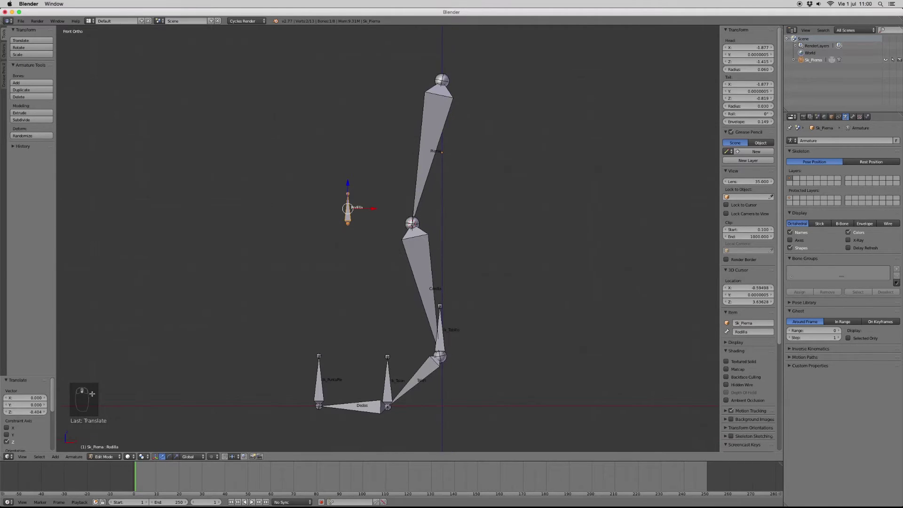
left_click(103, 457)
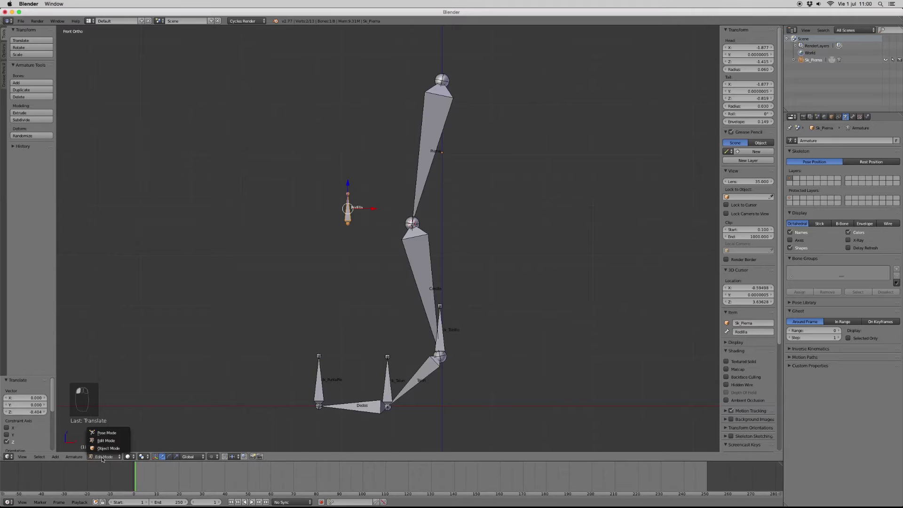
left_click(104, 433)
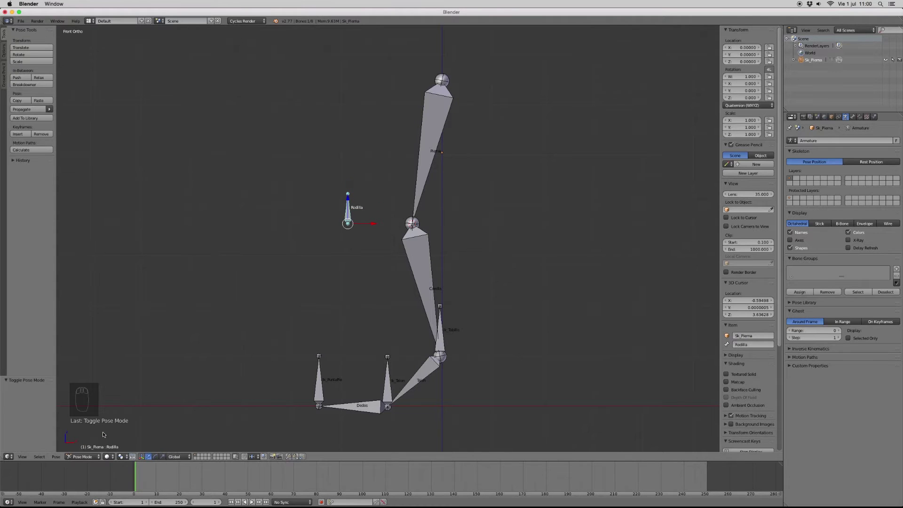
- Select the leg bones and the IK control bones one by one to examine the chain and its controls
right_click(422, 145)
right_click(411, 247)
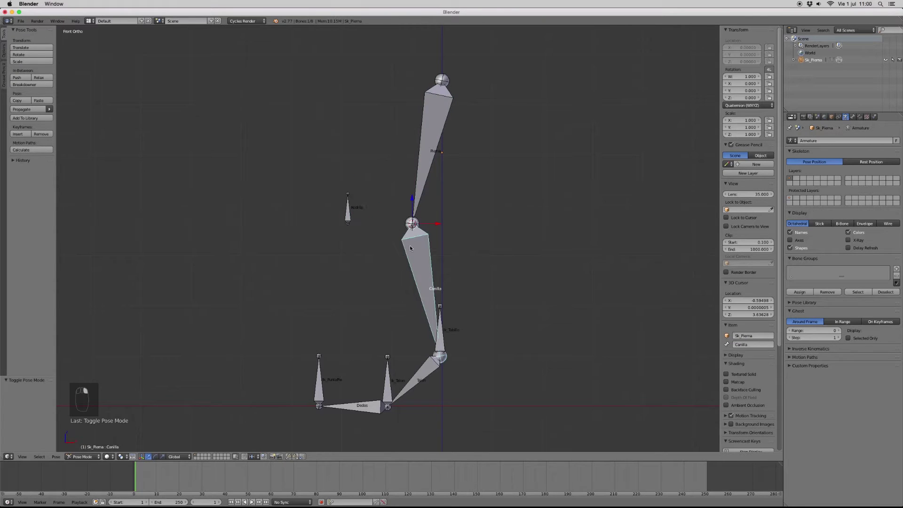
right_click(442, 337)
right_click(421, 381)
right_click(389, 384)
right_click(366, 406)
right_click(323, 391)
right_click(388, 386)
right_click(417, 380)
right_click(423, 281)
right_click(416, 187)
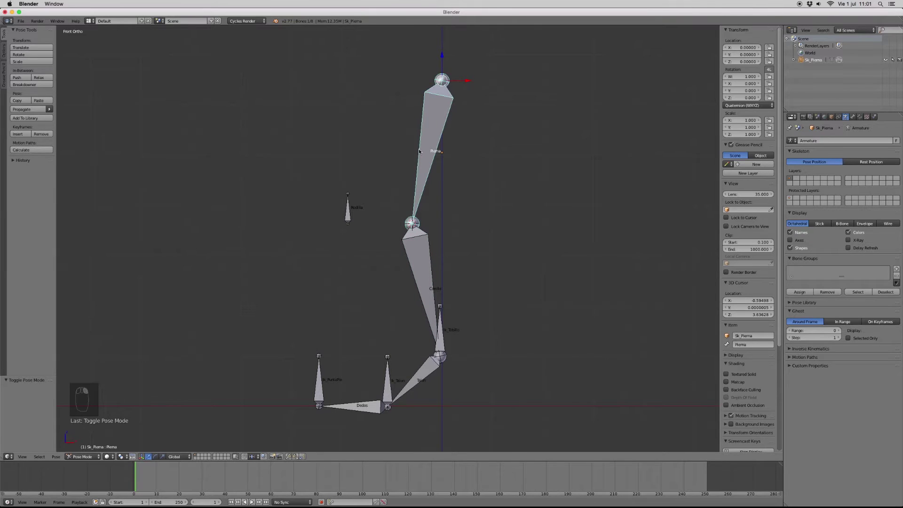
scroll(447, 330, "down", 3)
scroll(447, 347, "up", 3)
right_click(446, 335)
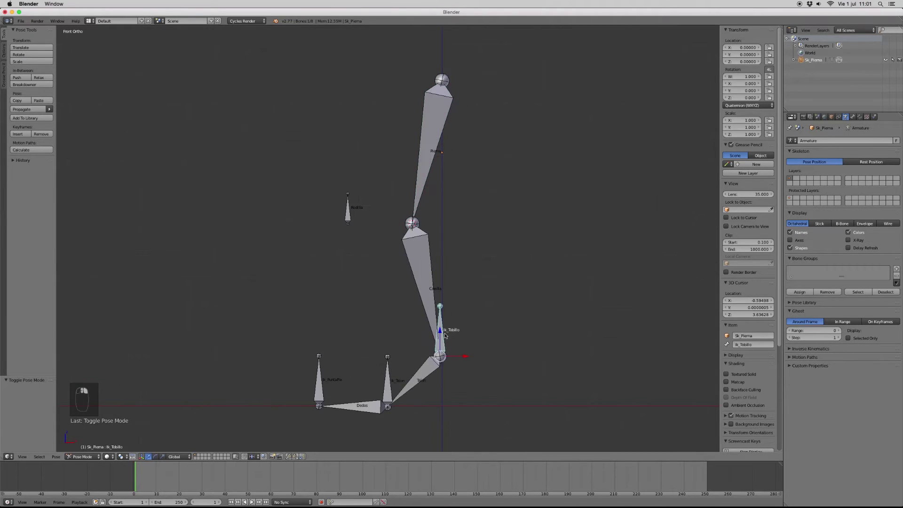
right_click(414, 267)
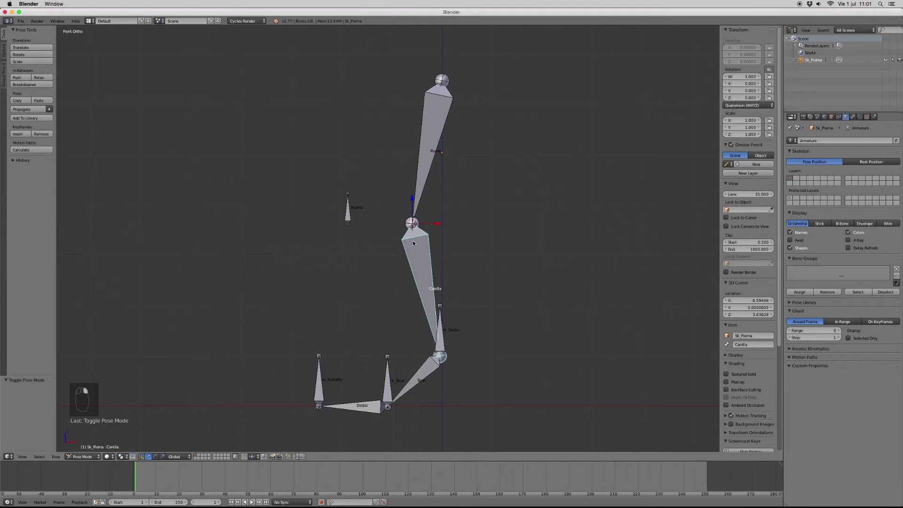
right_click(445, 335)
- Add an Inverse Kinematics bone constraint to the Canilla bone
right_click(426, 290)
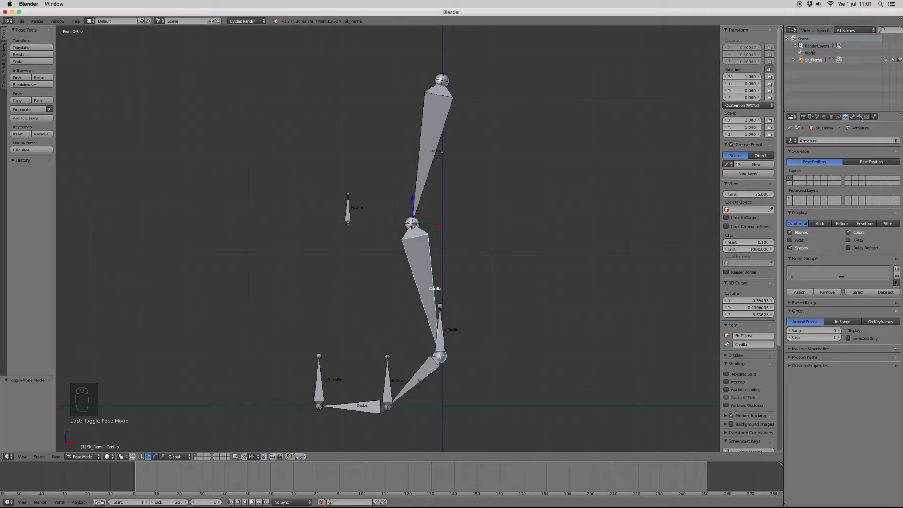
left_click(860, 117)
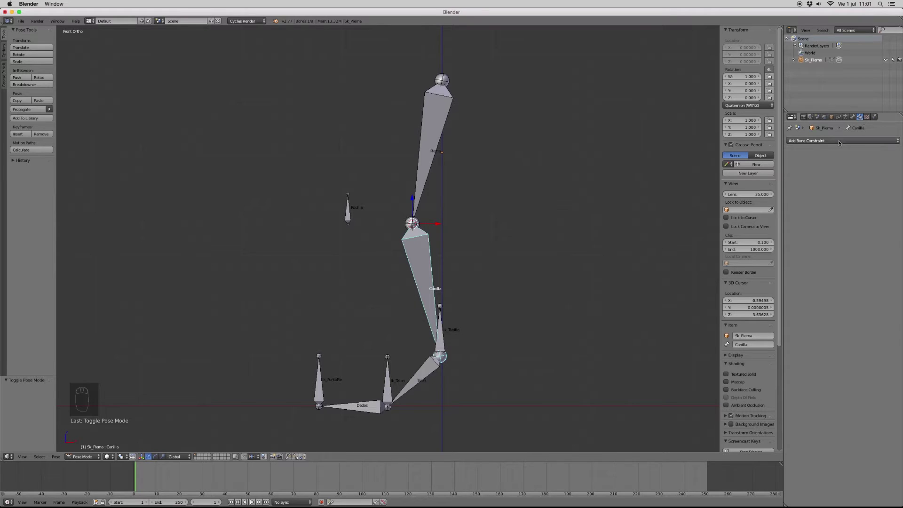
left_click(839, 141)
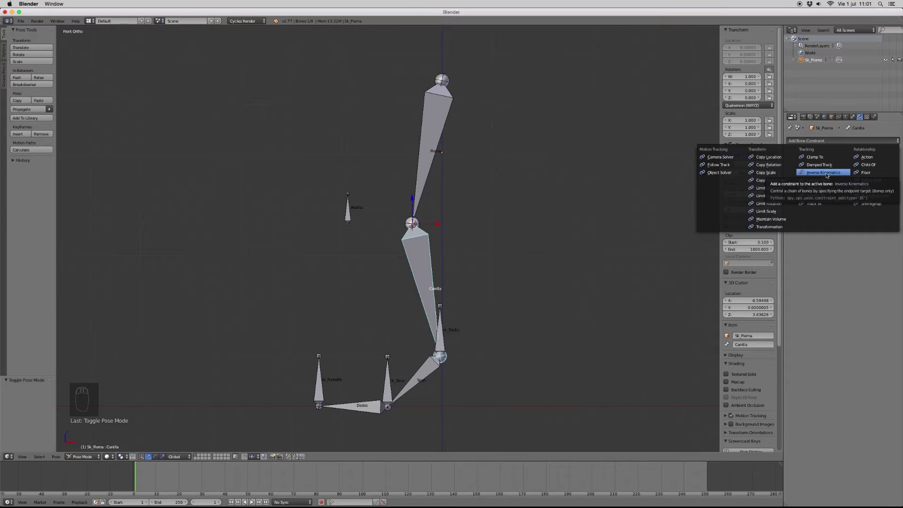
left_click(825, 173)
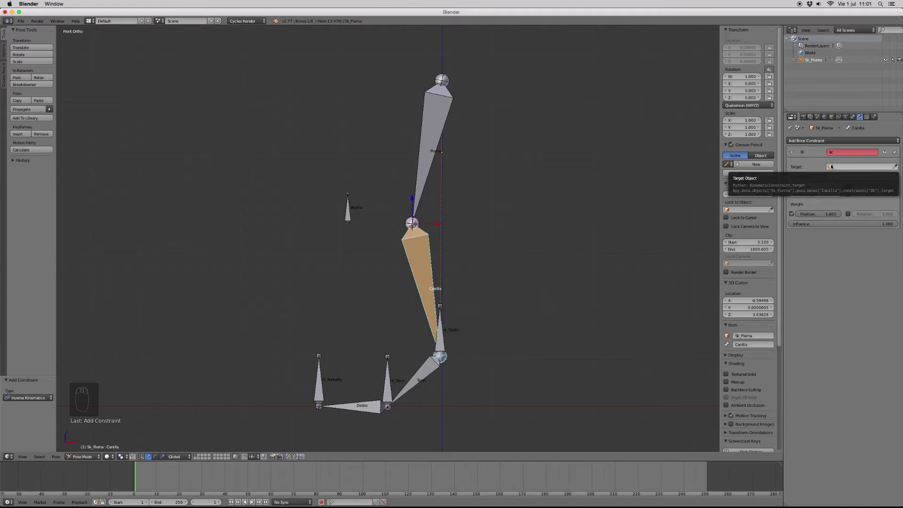
- Rename the Canilla bone's Inverse Kinematics constraint as IK_Tobillo
left_click(840, 153)
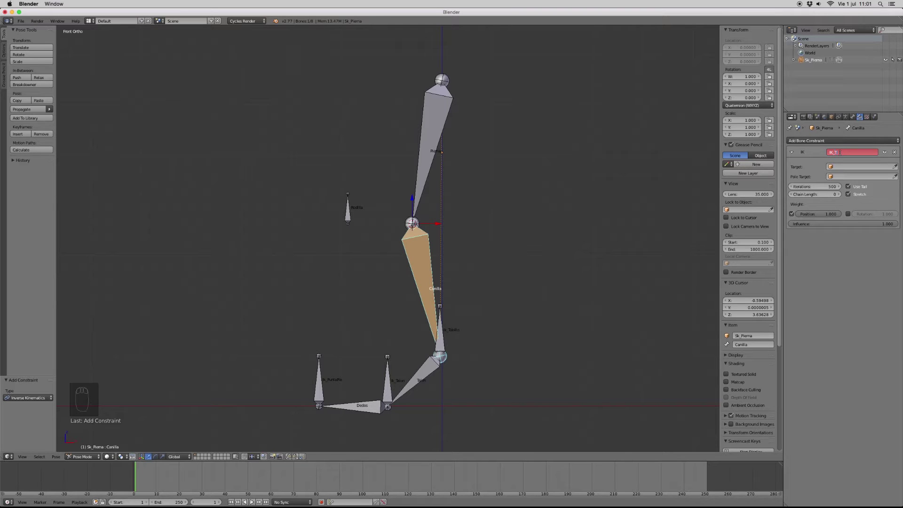
type("IK_Tobillo")
key("Return")
- Set the IK constraint's target to Sk_Pierna and its target bone to Ik_Tobillo
left_click(830, 167)
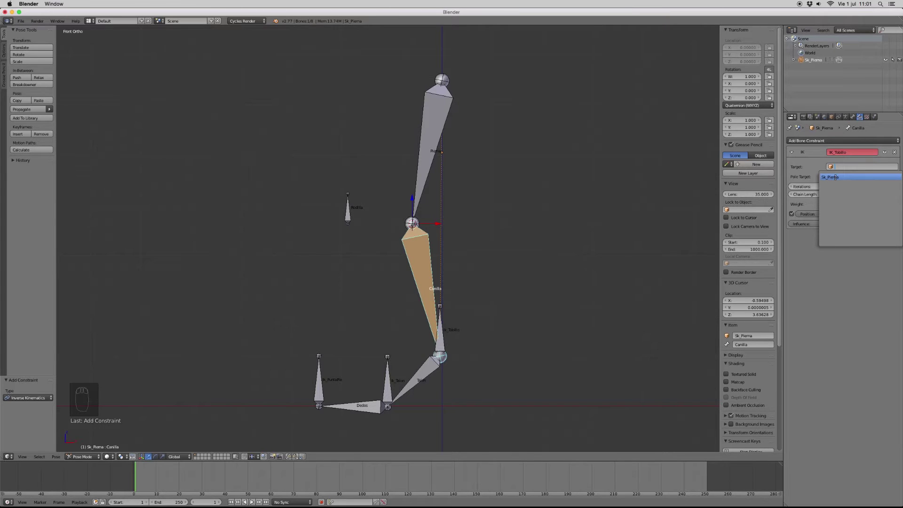
left_click(835, 177)
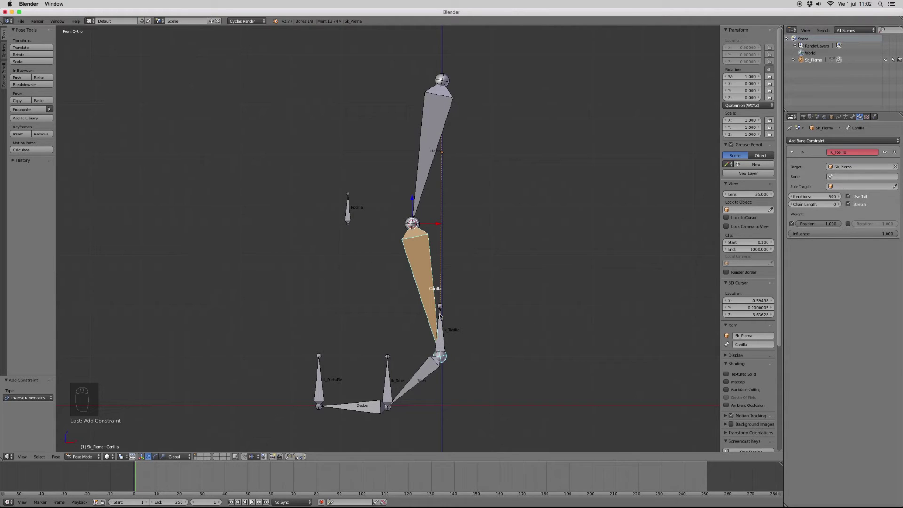
left_click(831, 176)
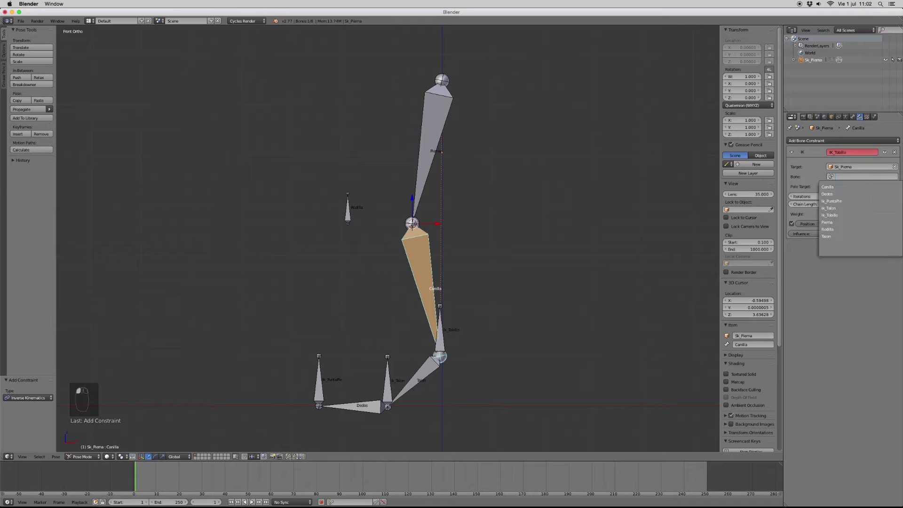
left_click(836, 216)
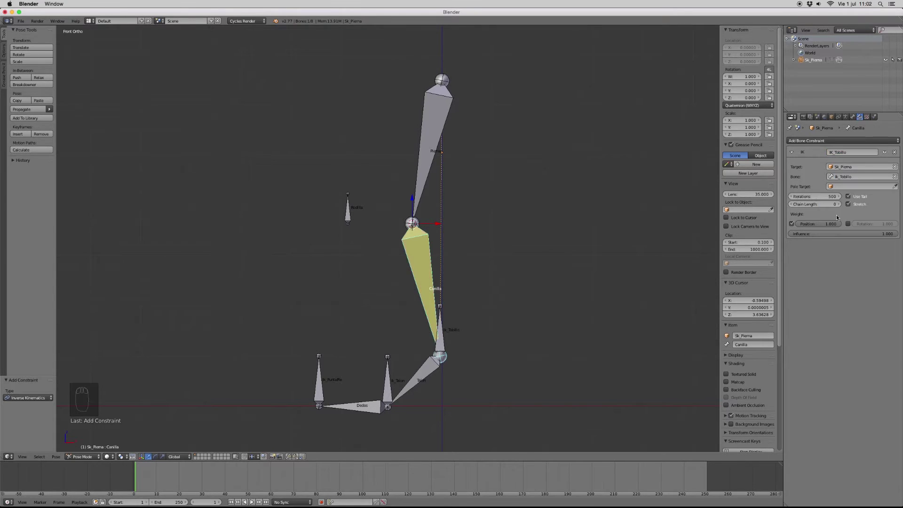
left_click(831, 176)
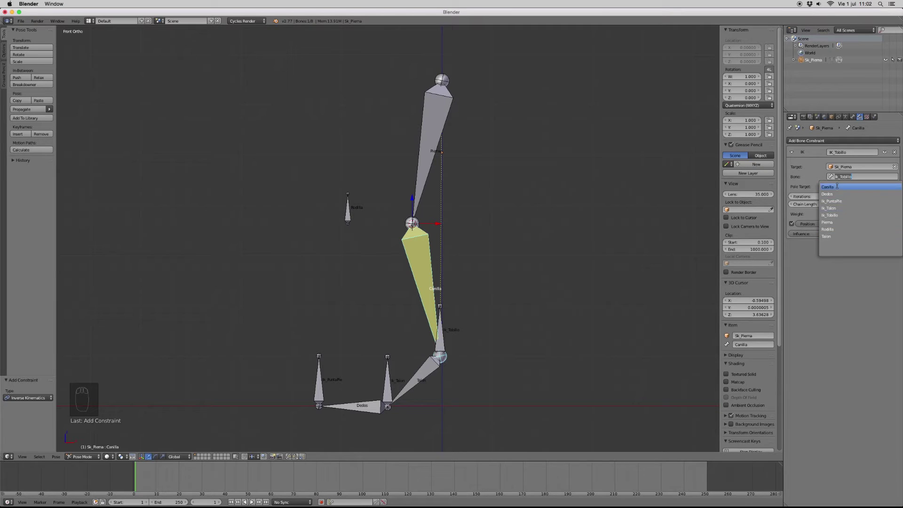
left_click(837, 215)
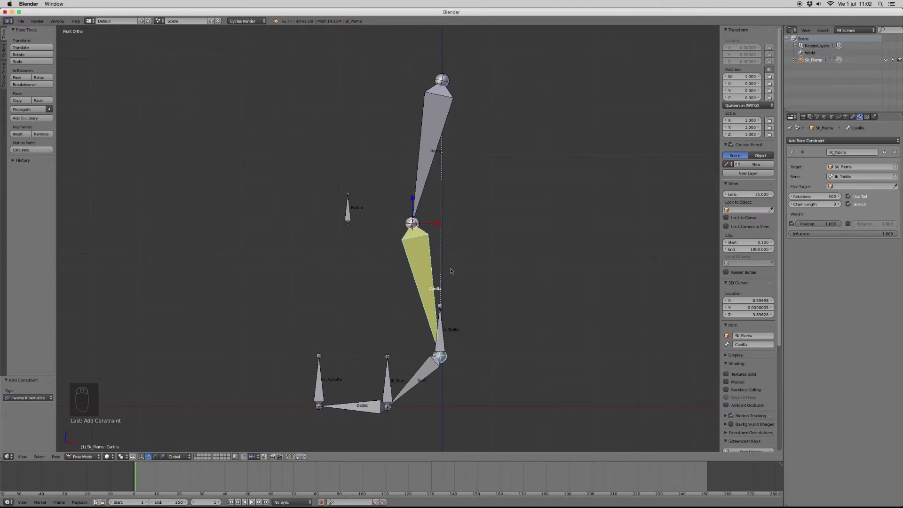
- Switch to wireframe shading and examine the Pierna and Canilla bones of the IK chain
key("z")
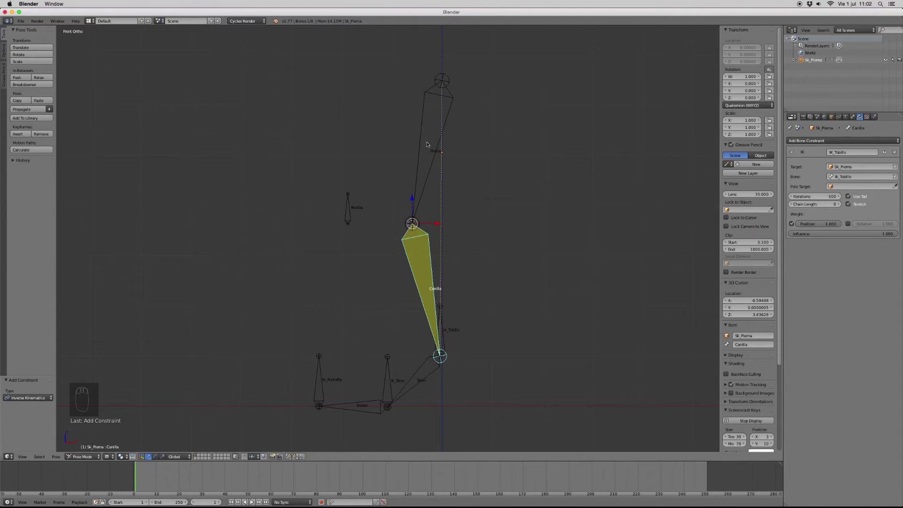
right_click(451, 90)
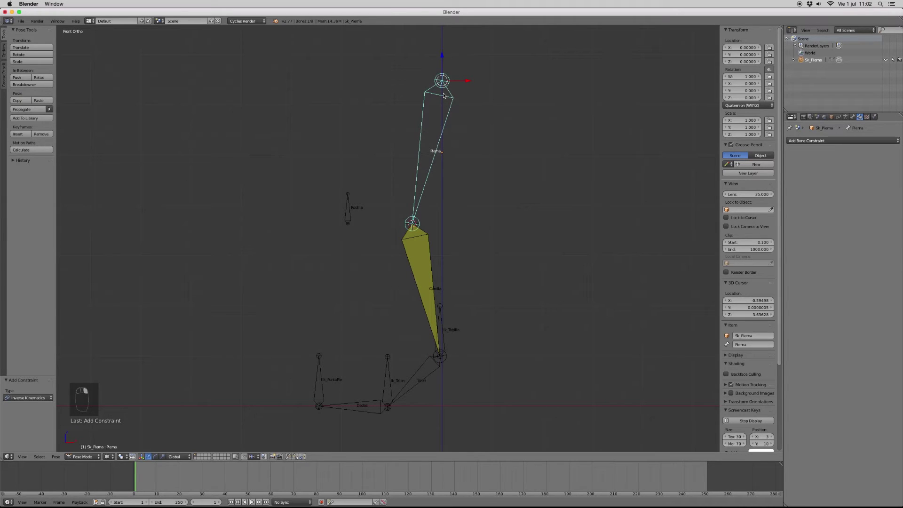
right_click(412, 241)
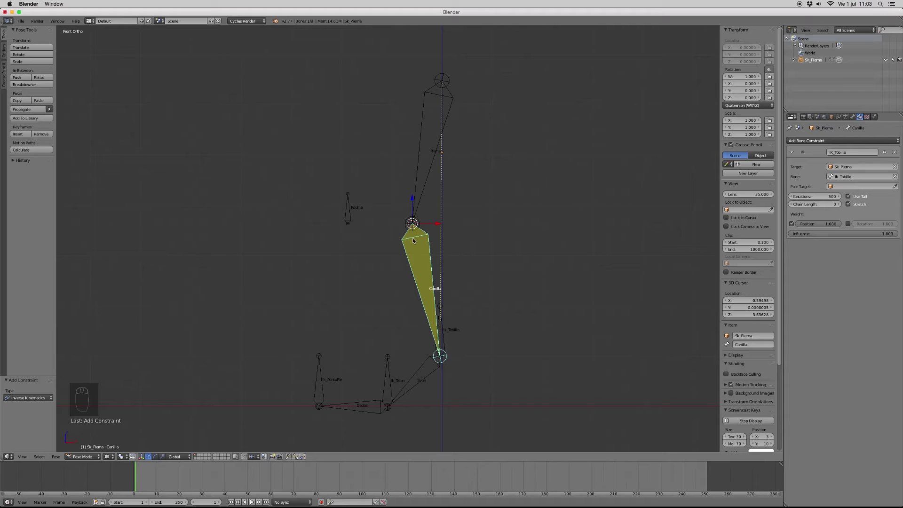
- Set the Canilla IK constraint's chain length to 1 and test it by temporarily moving the Ik_Tobillo bone
right_click(437, 140)
right_click(429, 239)
right_click(429, 185)
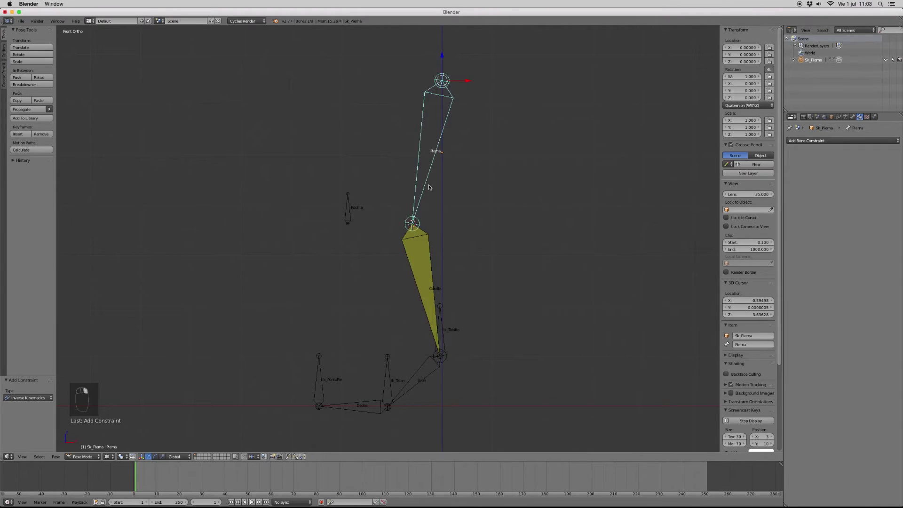
right_click(404, 257)
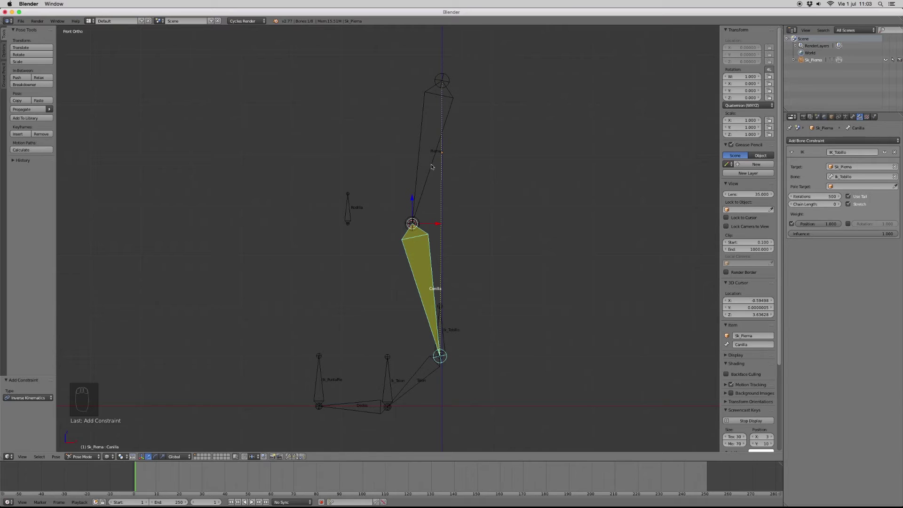
left_click(839, 204)
right_click(439, 336)
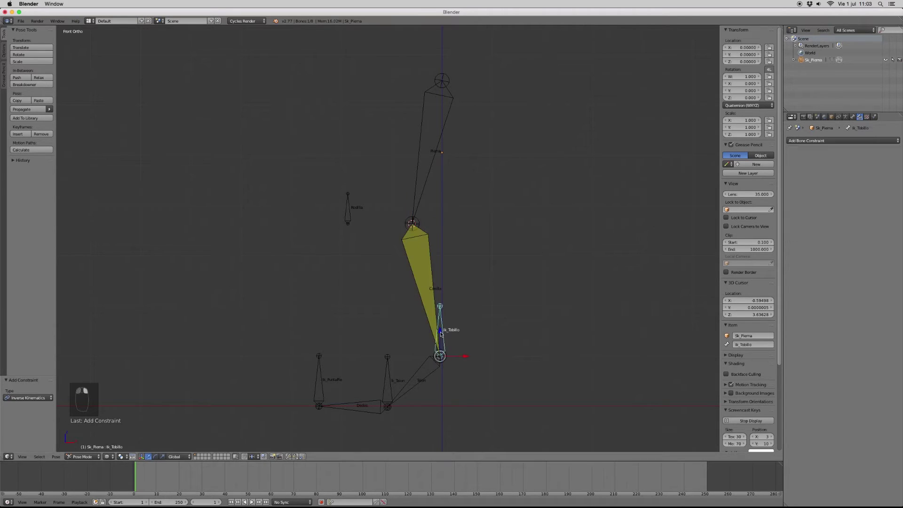
key("g")
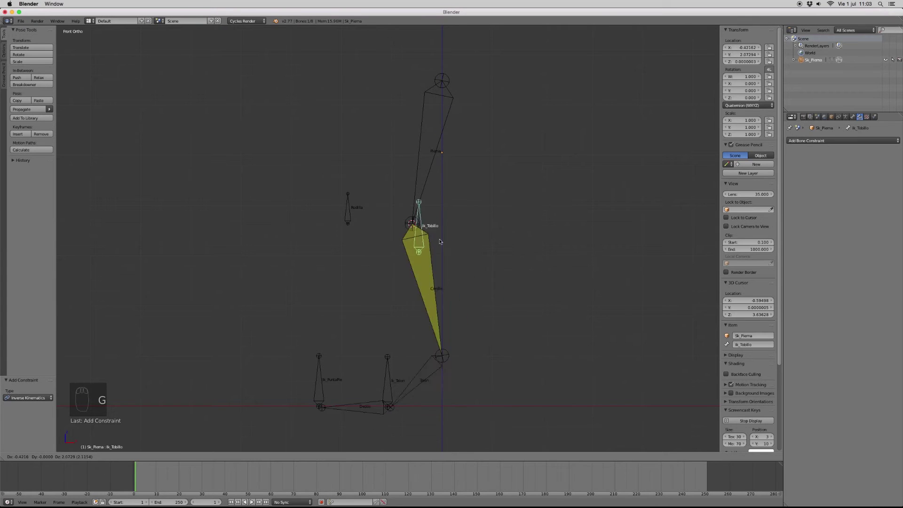
right_click(487, 244)
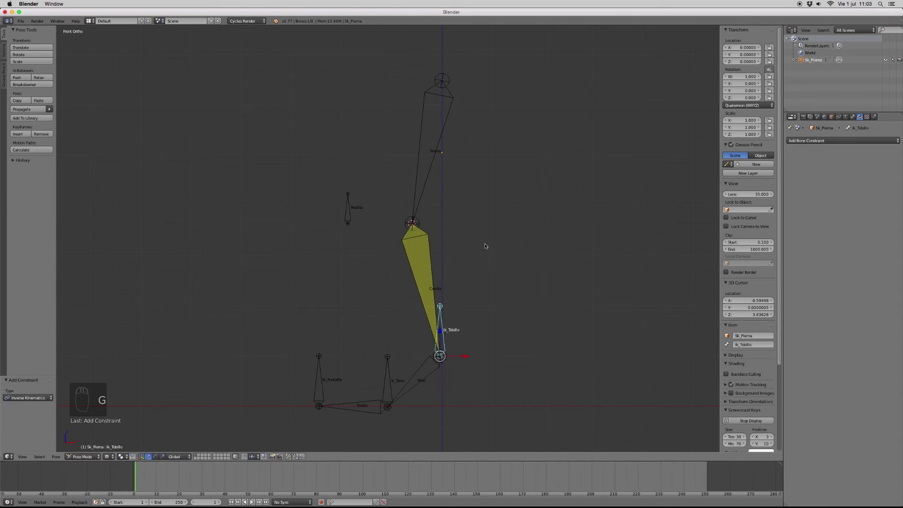
- Set the Canilla IK constraint's chain length to 2 and test the leg bend by temporarily moving Ik_Tobillo
right_click(451, 114)
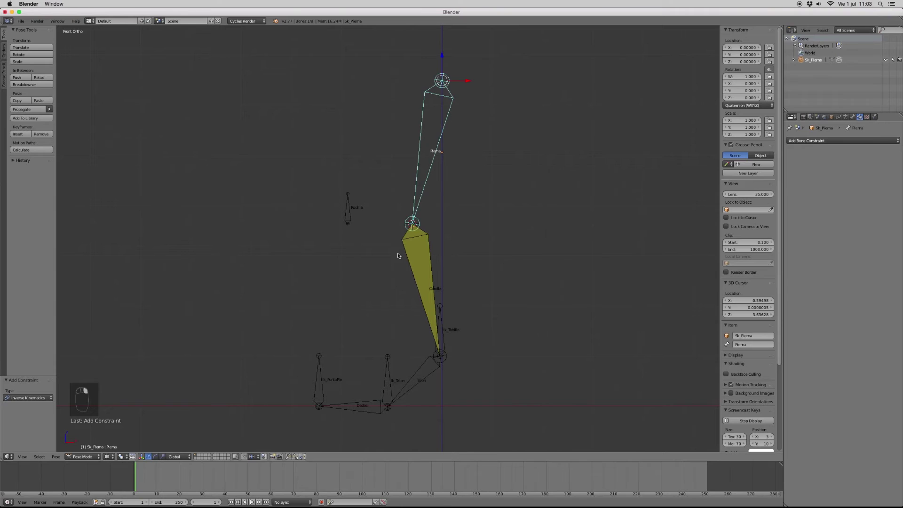
right_click(415, 262)
left_click(839, 204)
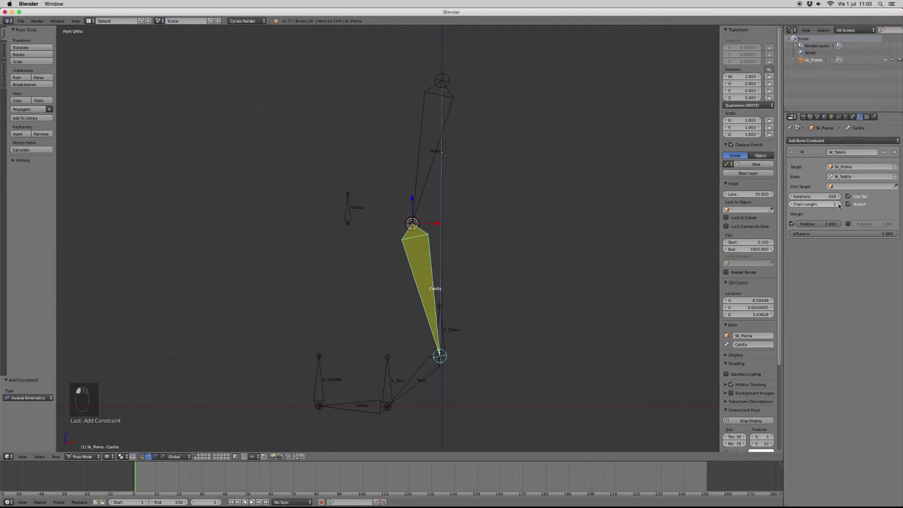
right_click(447, 335)
key("g")
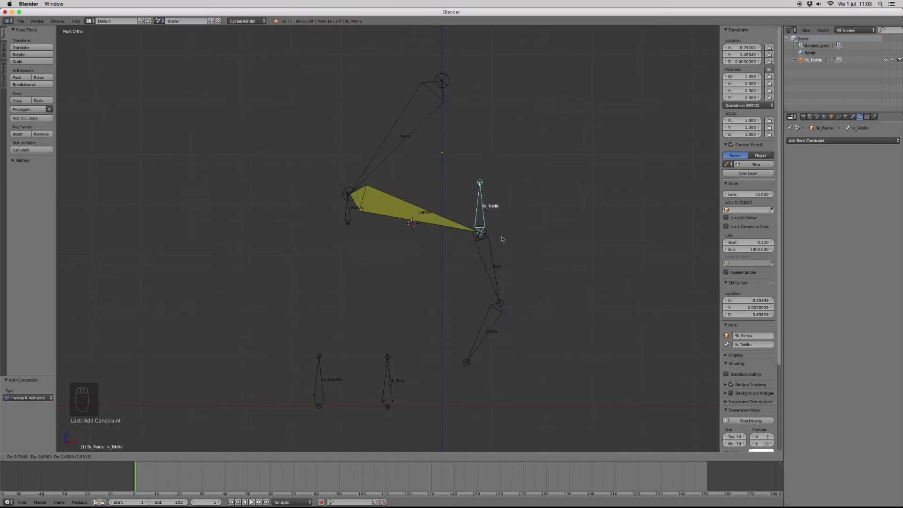
right_click(453, 333)
right_click(433, 162)
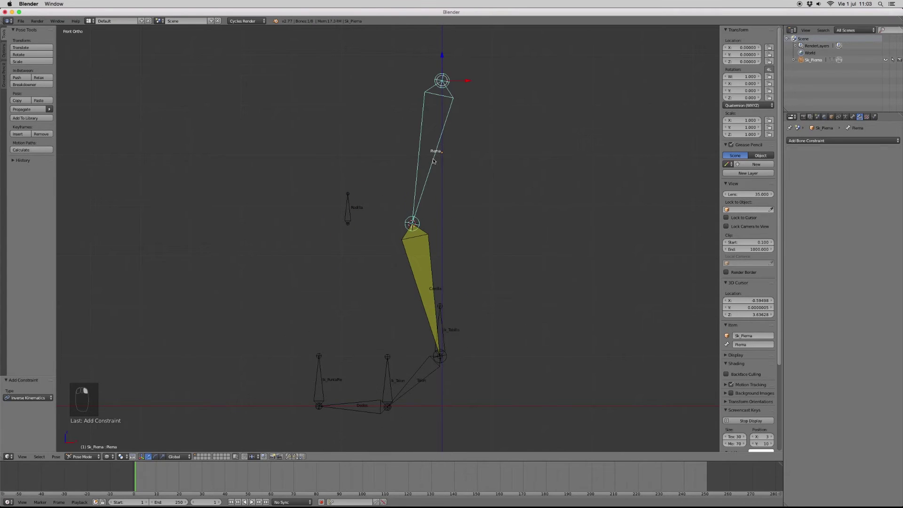
right_click(428, 253)
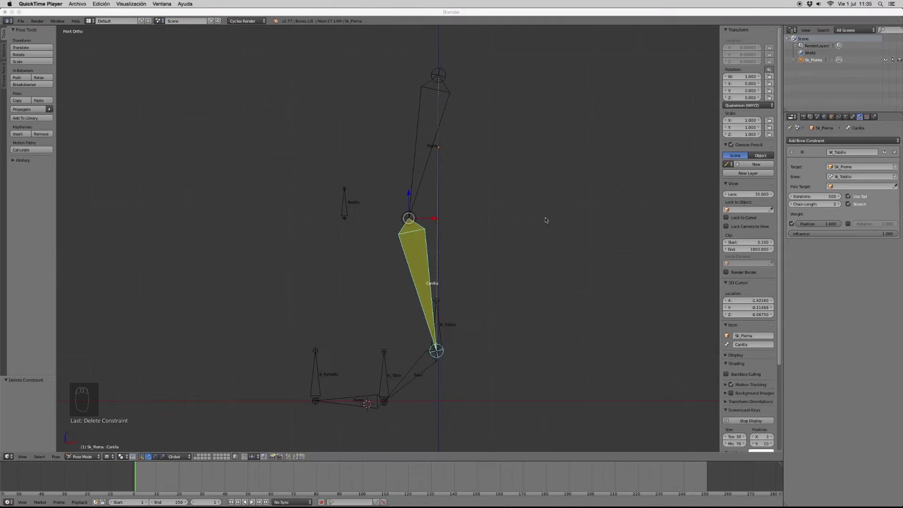
- Set the pole target of Canilla's IK constraint to Sk_Pierna with Rodilla as the pole bone
right_click(343, 216)
left_click(343, 217)
left_click(343, 217)
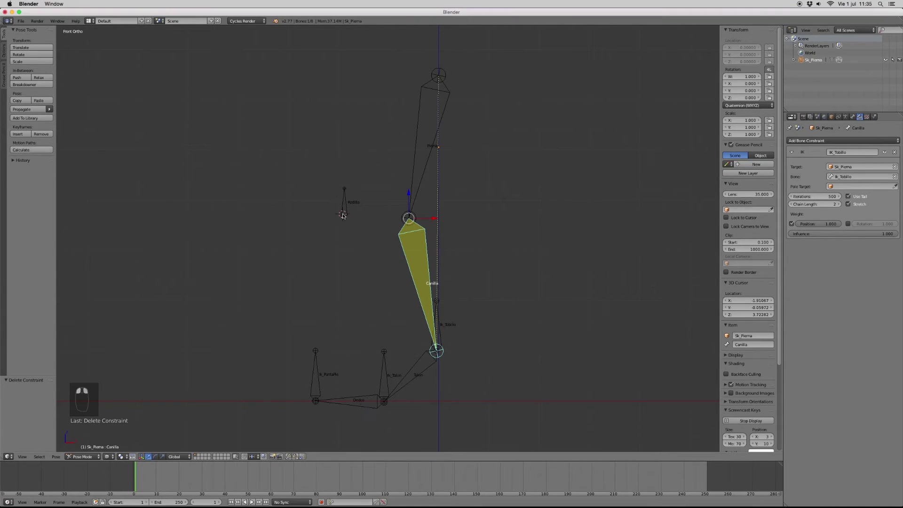
right_click(344, 216)
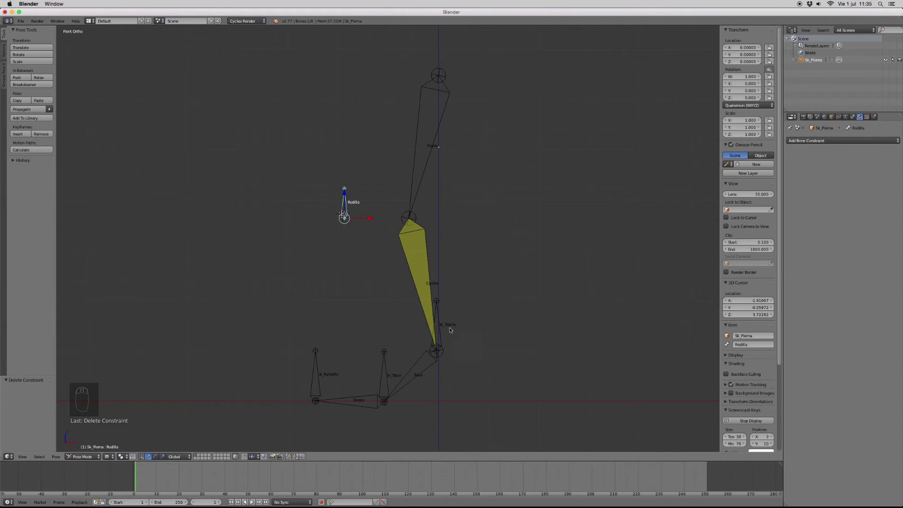
right_click(420, 277)
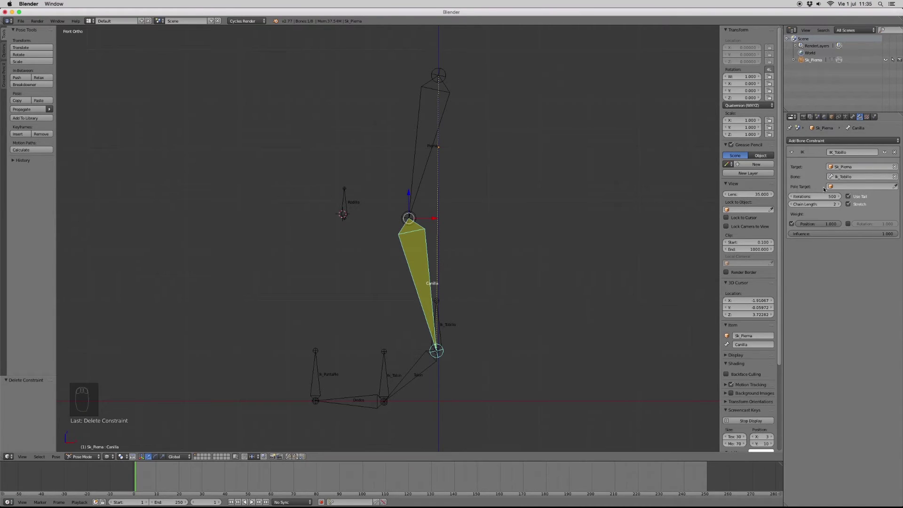
left_click(860, 186)
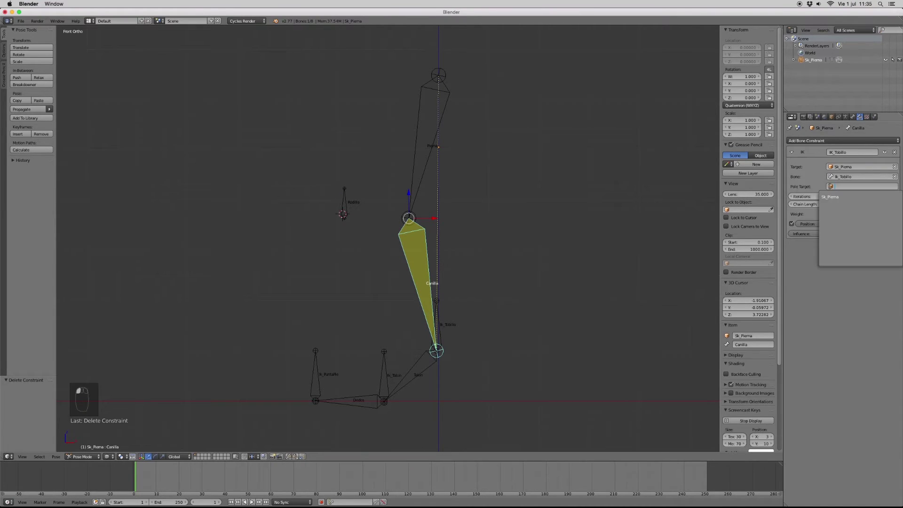
left_click(833, 197)
left_click(831, 196)
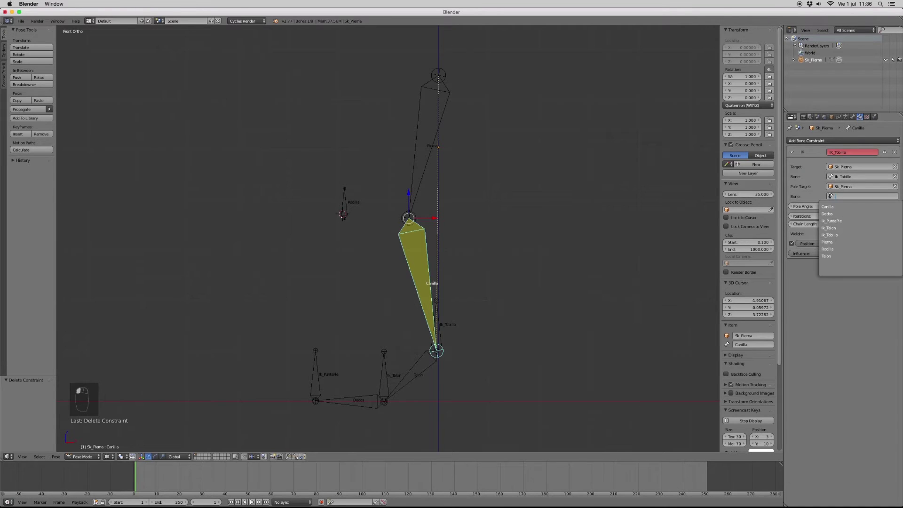
left_click(835, 248)
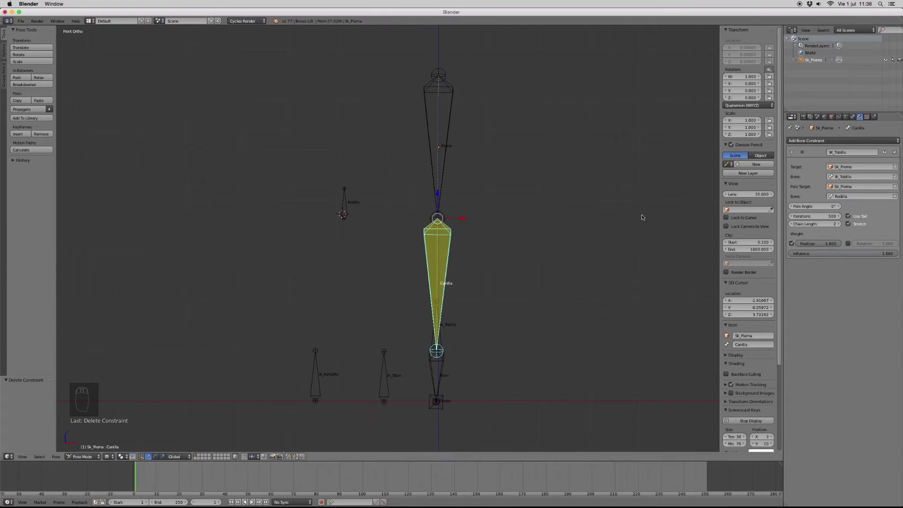
- Set the pole angle of Canilla's IK constraint to 90° and check the knee direction in perspective
middle_click_drag(489, 200, 430, 239)
key("KP_1")
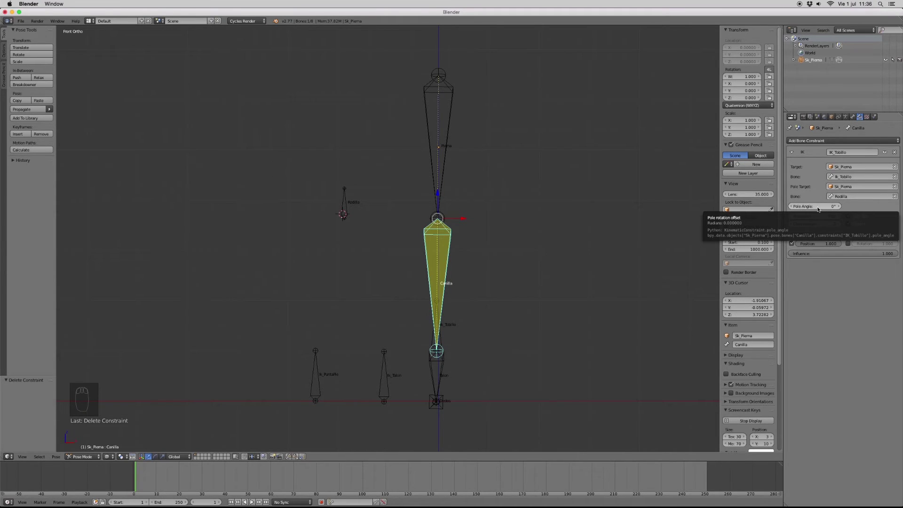
middle_click_drag(422, 218, 474, 257)
left_click(828, 206)
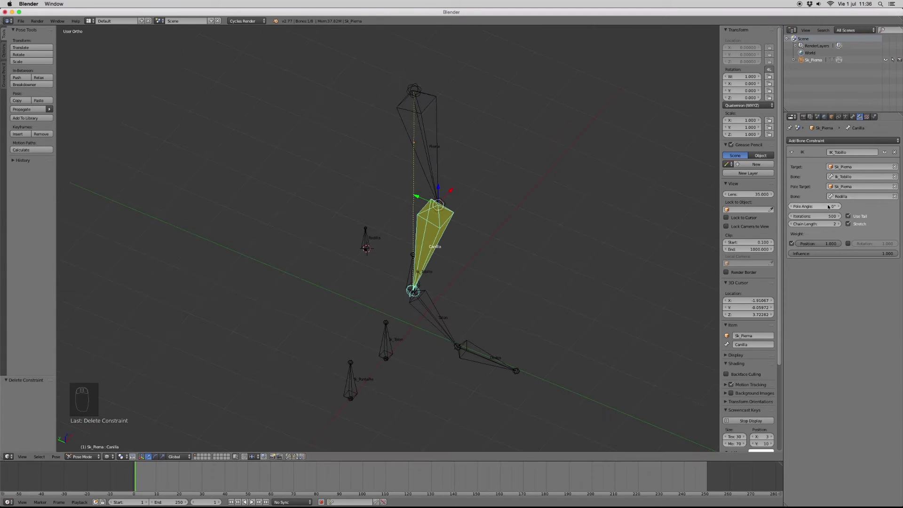
type("90")
key("Return")
mouse_move(457, 248)
middle_mouse_down()
mouse_move(448, 283)
mouse_move(461, 248)
mouse_move(417, 253)
mouse_move(377, 241)
mouse_move(422, 258)
mouse_move(480, 256)
mouse_move(428, 237)
mouse_move(454, 244)
middle_mouse_up()
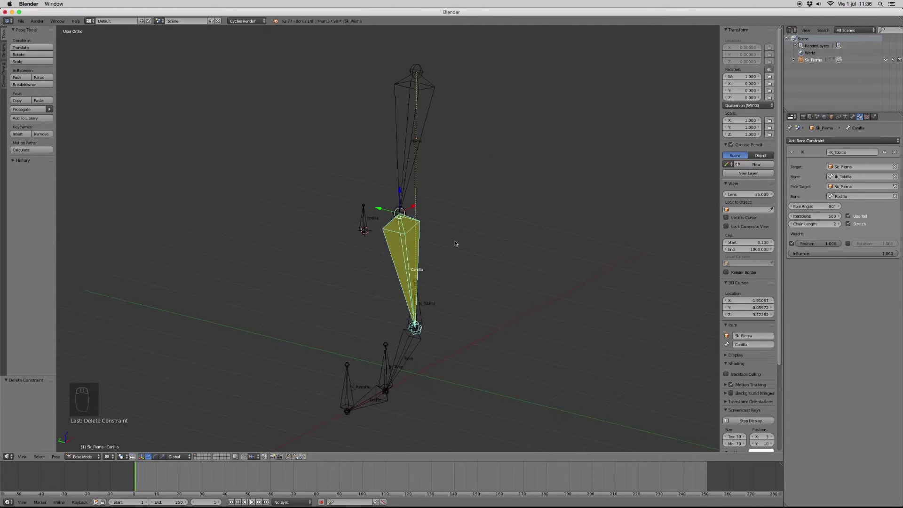
- Vary the pole angle of Canilla's IK constraint to compare orientations and restore it to 90°
mouse_move(808, 209)
left_mouse_down()
mouse_move(831, 209)
mouse_move(778, 208)
mouse_move(827, 209)
mouse_move(782, 208)
mouse_move(827, 209)
mouse_move(803, 208)
left_mouse_up()
left_click(824, 206)
type("90")
key("Return")
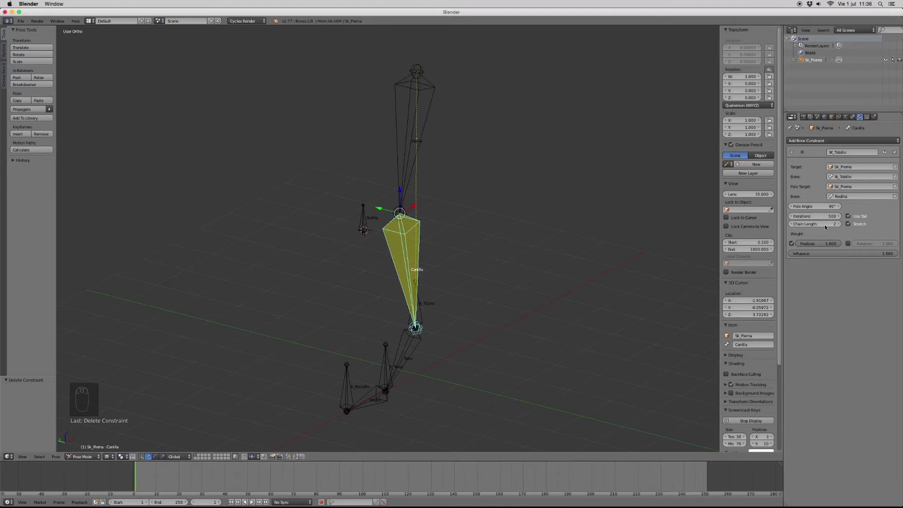
mouse_move(816, 207)
left_mouse_down()
mouse_move(838, 206)
mouse_move(805, 207)
mouse_move(824, 206)
mouse_move(816, 206)
left_mouse_up()
left_click(816, 206)
type("90")
key("Return")
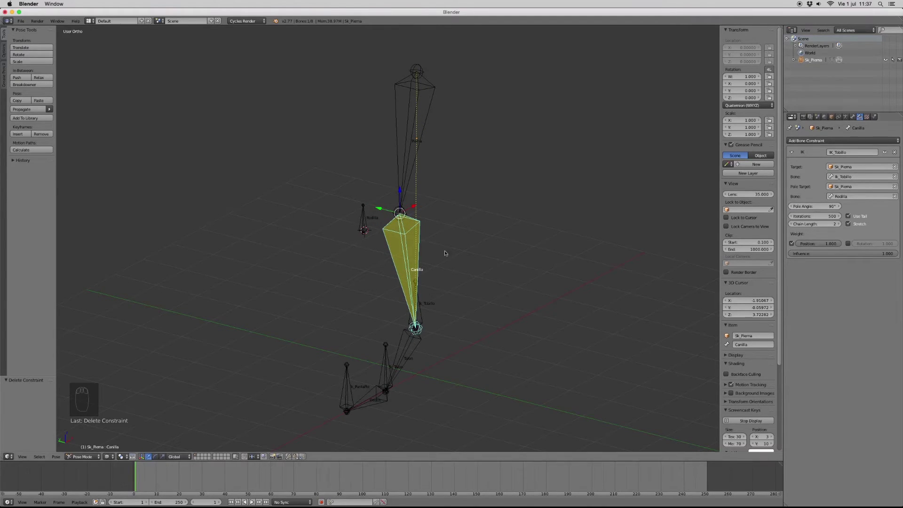
- Add an Inverse Kinematics bone constraint to the Talon bone
scroll(426, 347, "down", 3)
key("KP_1")
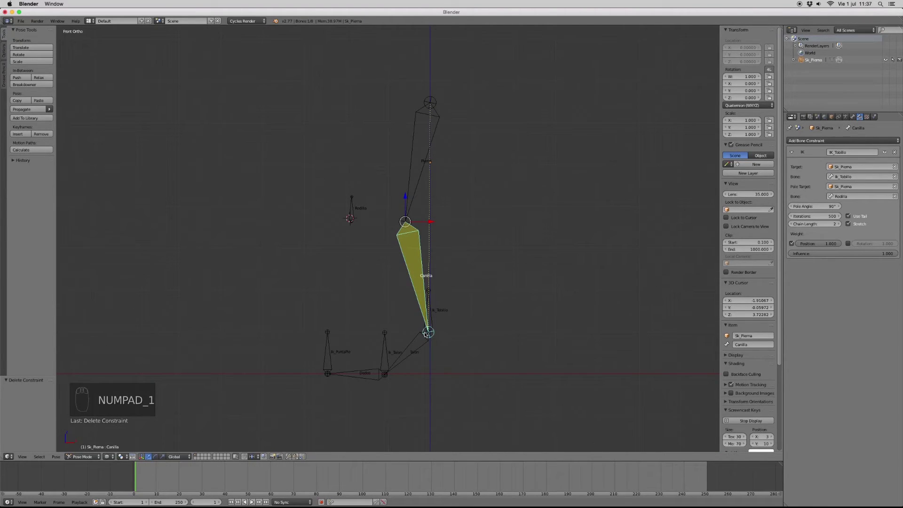
scroll(425, 334, "down", 3)
scroll(425, 334, "up", 5)
middle_click_drag(416, 336, 447, 263, "shift")
scroll(440, 332, "down", 2)
scroll(439, 332, "up", 3)
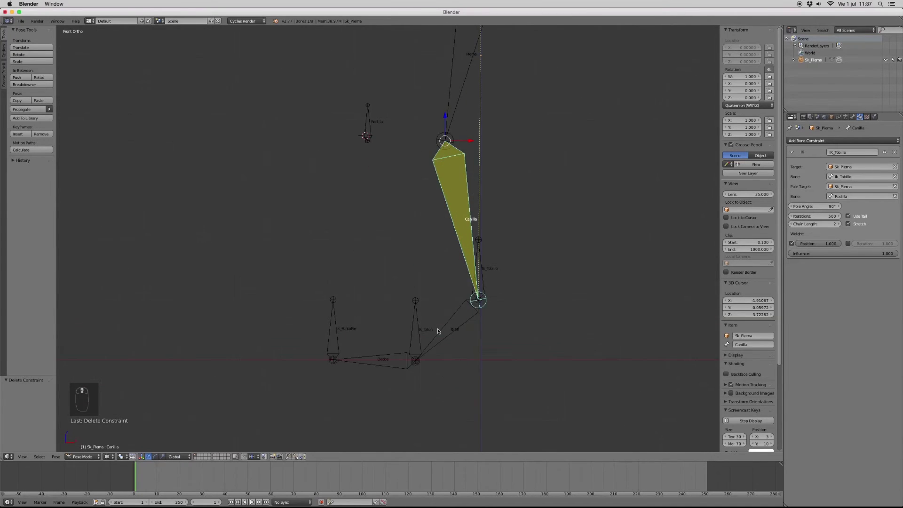
right_click(479, 351)
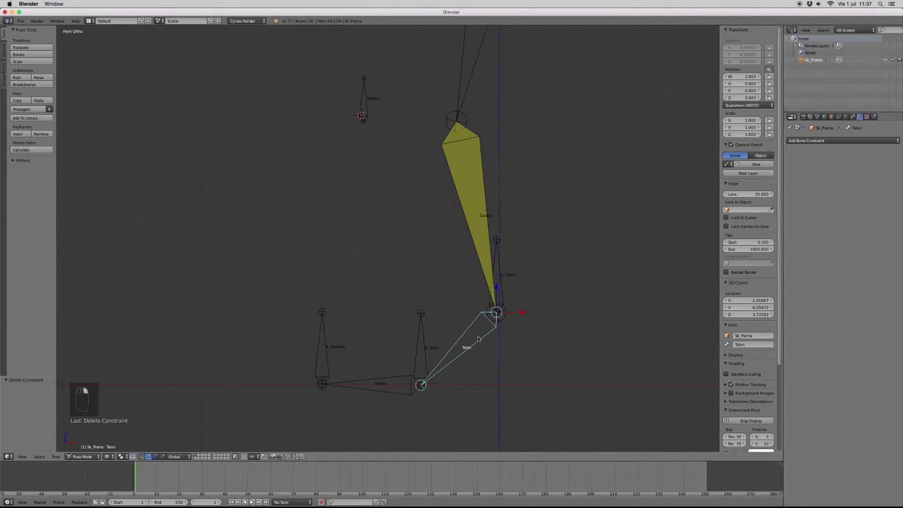
key("z")
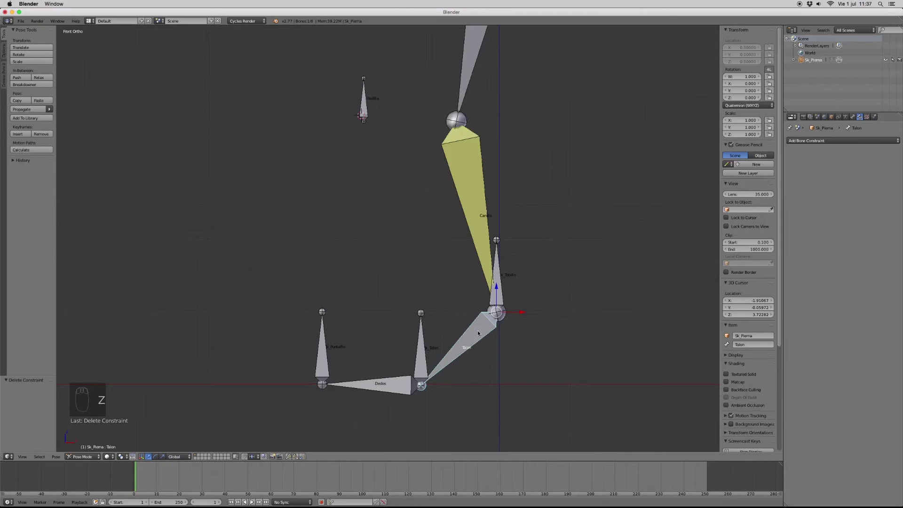
key("z")
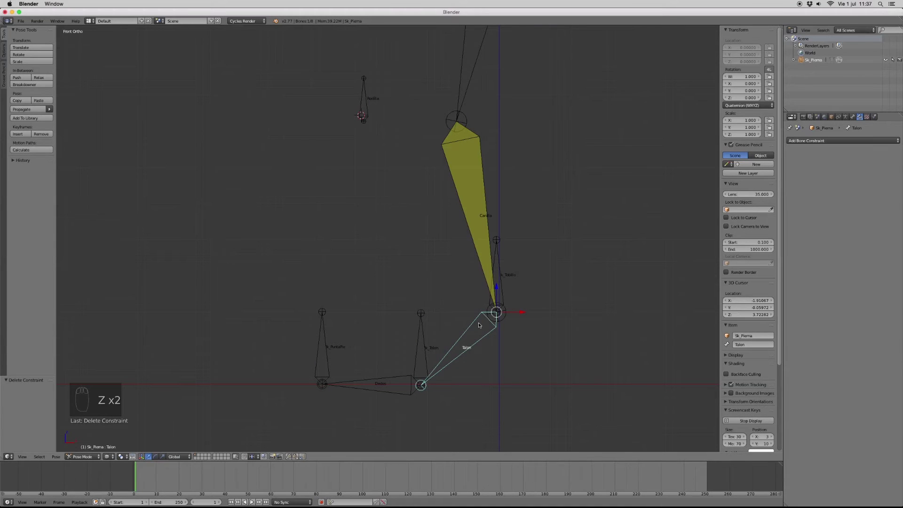
left_click(833, 140)
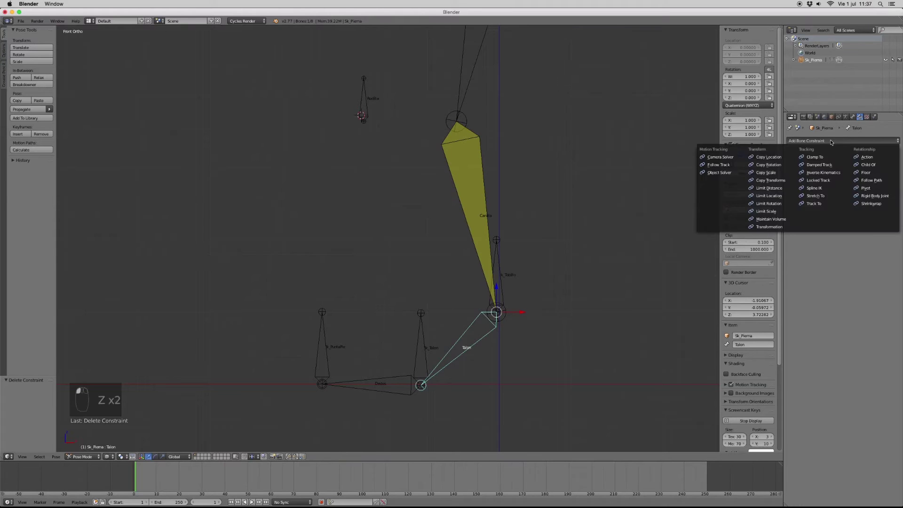
left_click(827, 173)
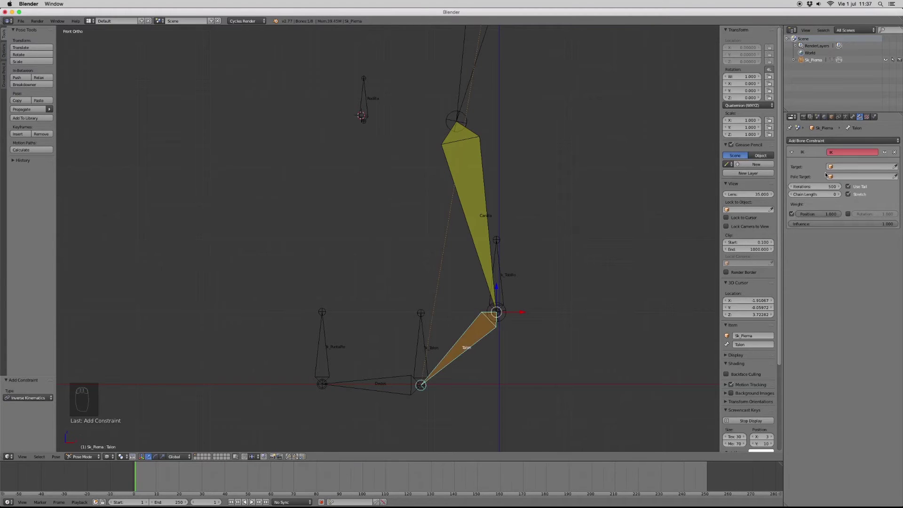
- Set the Talon IK constraint's target to Sk_Pierna and its target bone to Ik_Talon
right_click(421, 320)
right_click(474, 336)
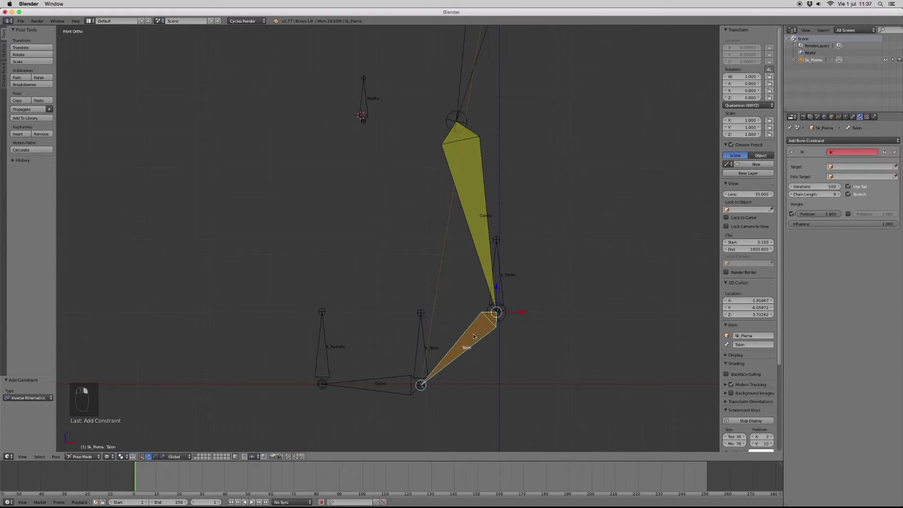
left_click(831, 167)
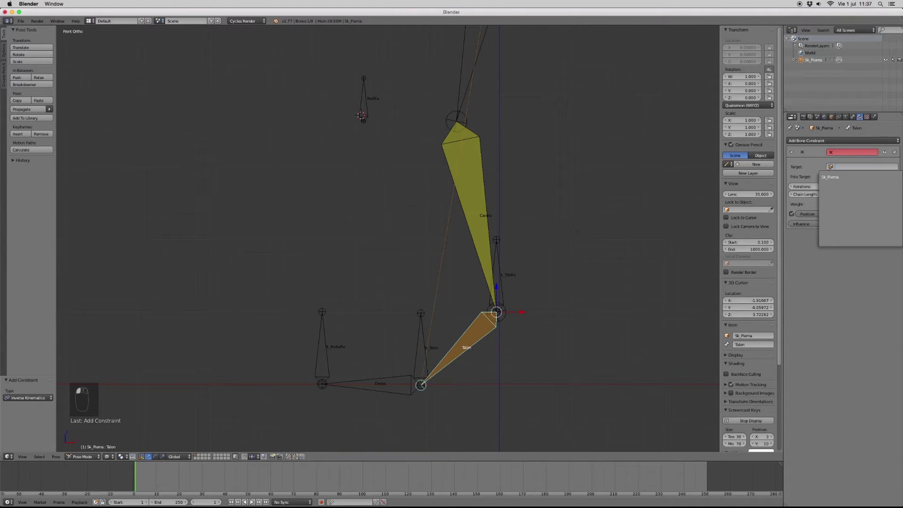
left_click(831, 179)
left_click(831, 177)
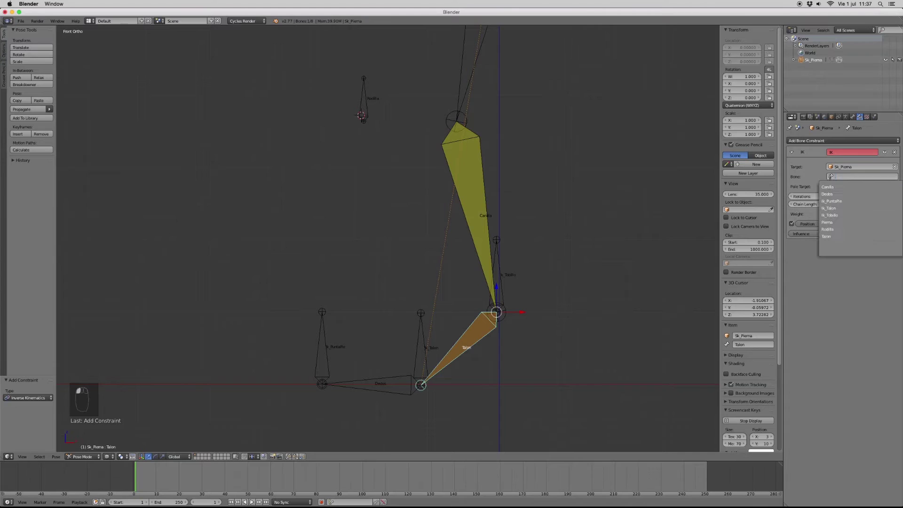
left_click(830, 208)
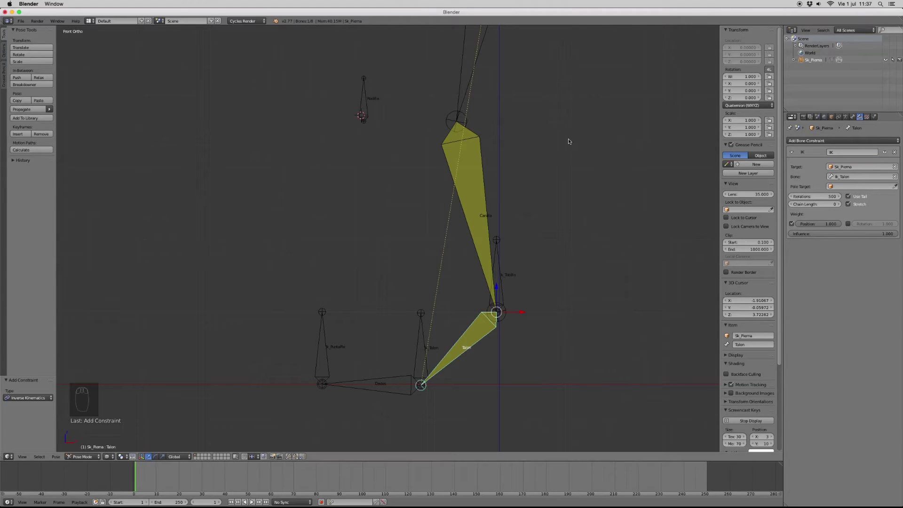
- Raise the chain length of Talon's IK constraint to 3
scroll(536, 155, "up", 4)
scroll(536, 156, "down", 7)
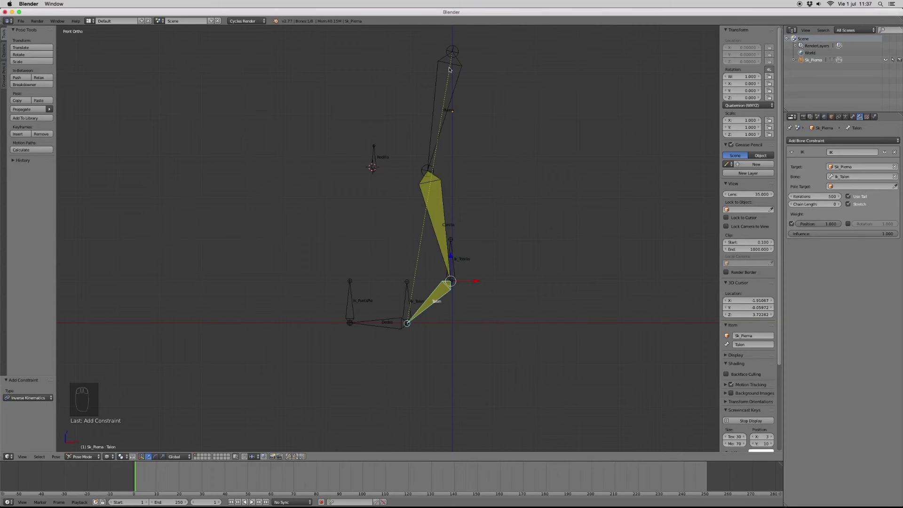
left_click(839, 205)
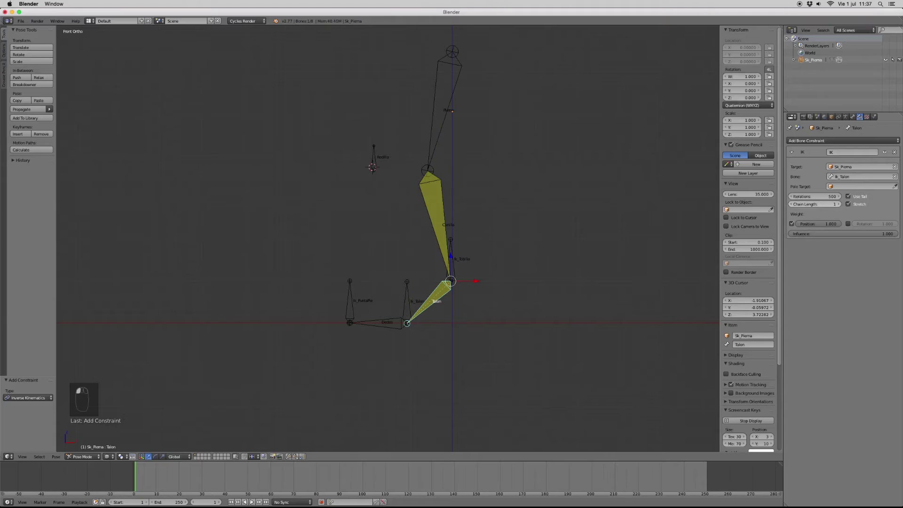
left_click(839, 205)
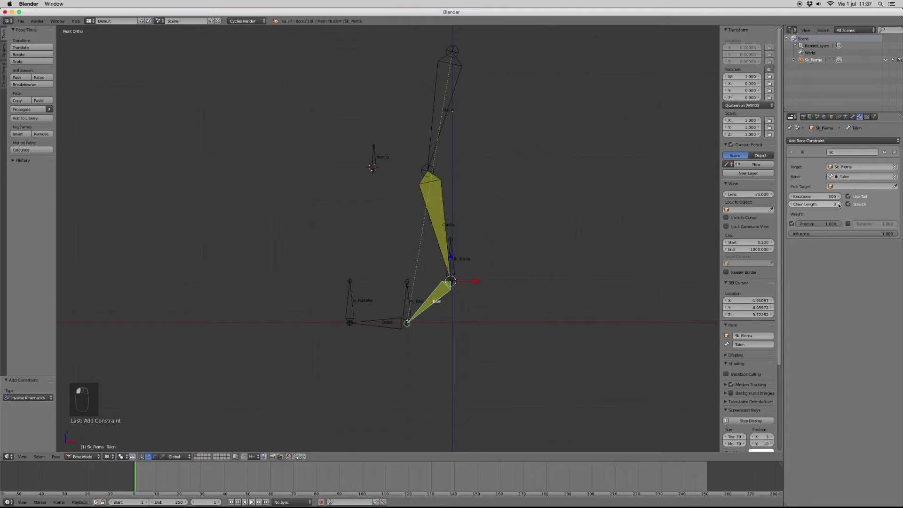
- Set the chain length of Talon's IK constraint to 1 and test it with a trial move of Ik_Talon
left_click(793, 205)
left_click(793, 205)
right_click(405, 308)
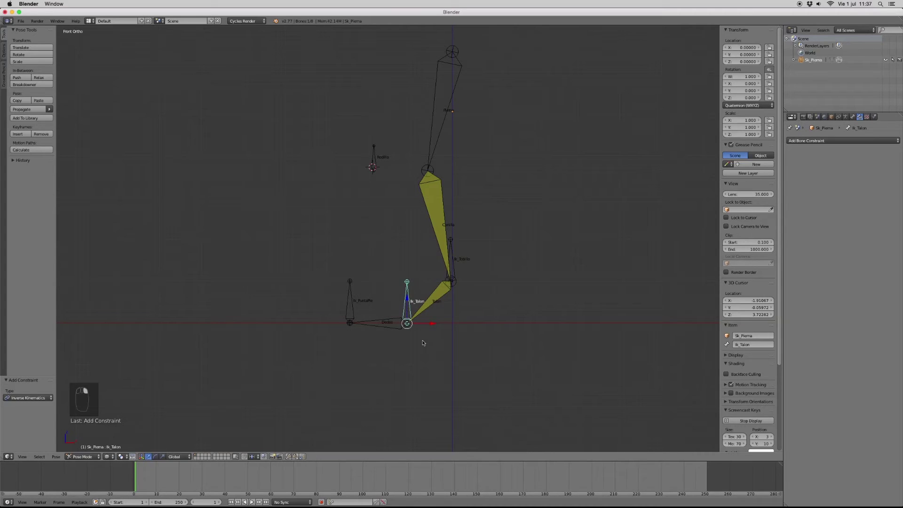
key("g")
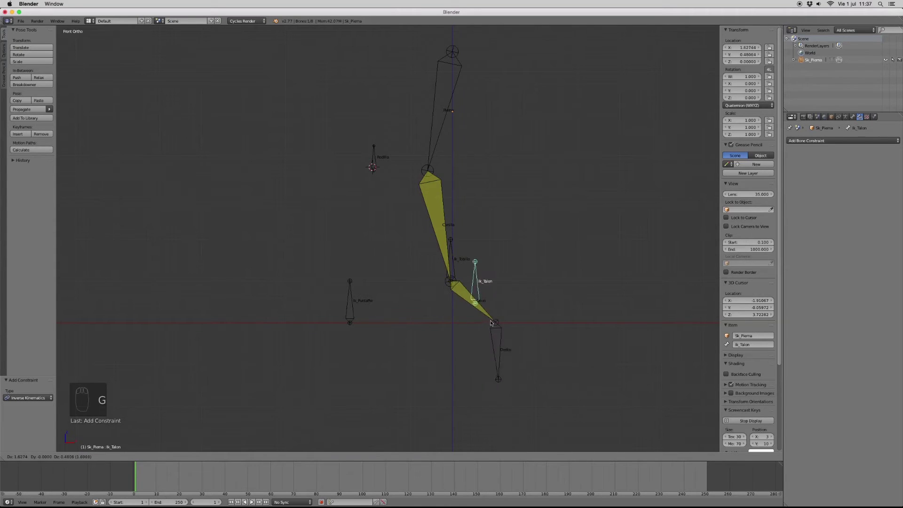
right_click(440, 330)
right_click(441, 298)
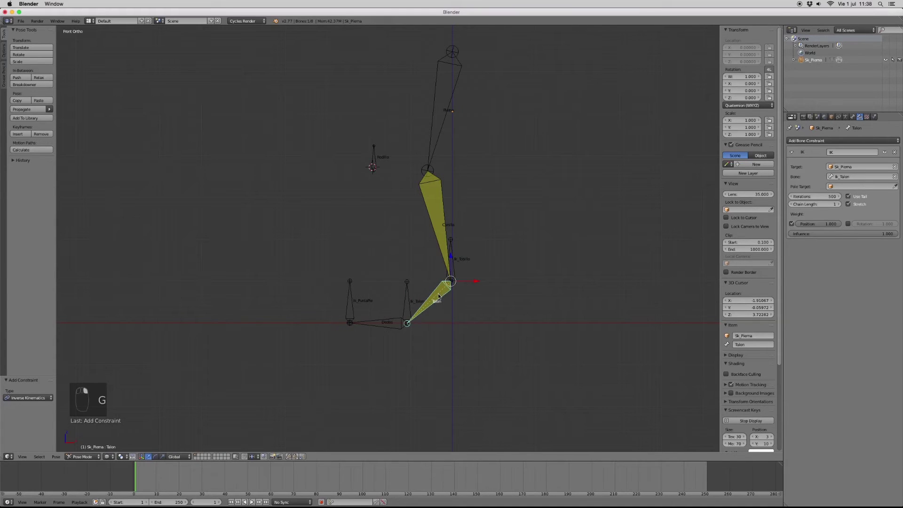
- Add an Inverse Kinematics constraint to the Dedos bone and name it IK_Dedos
right_click(382, 328)
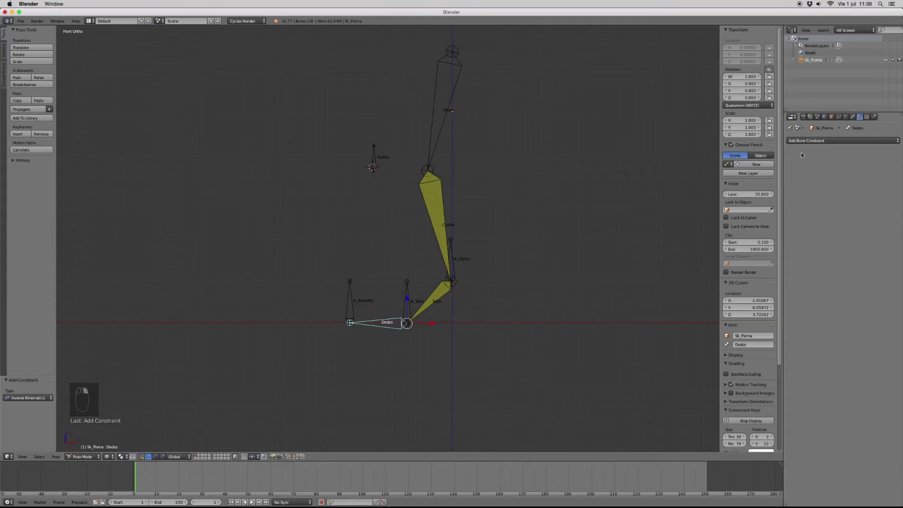
left_click(812, 141)
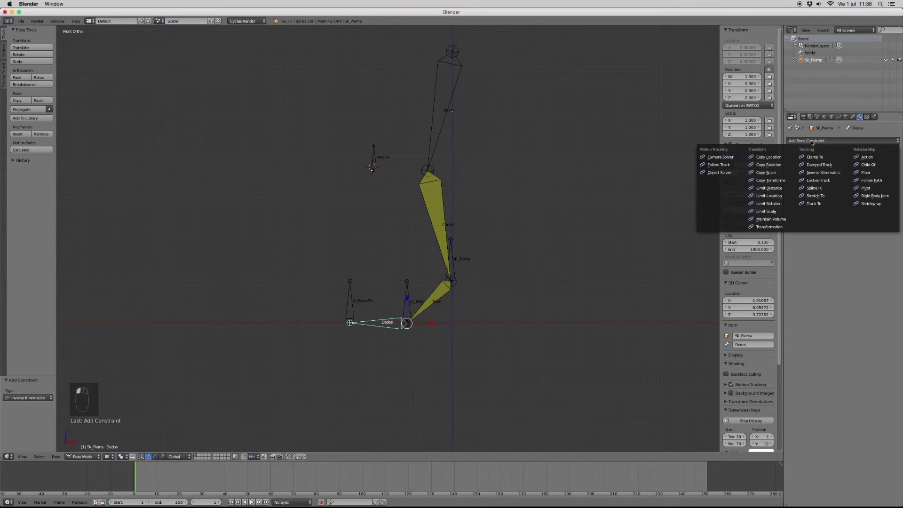
left_click(827, 172)
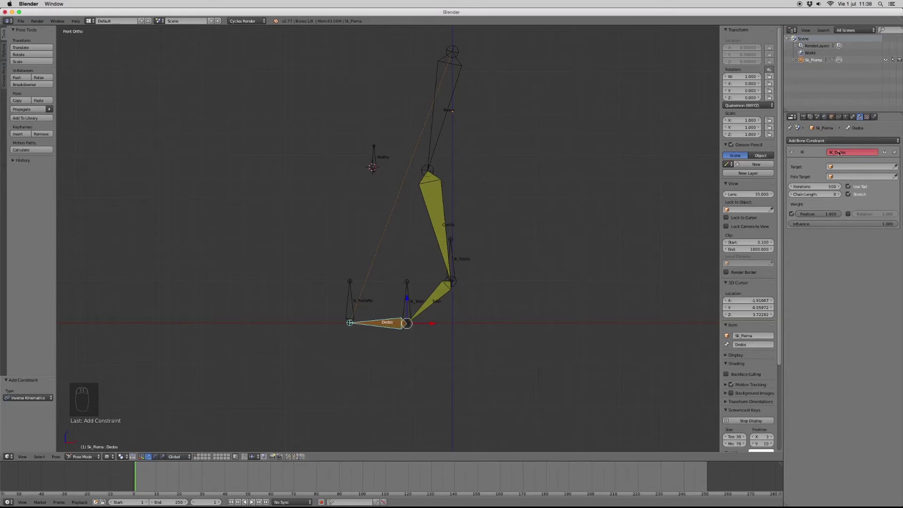
- Target IK_Dedos at Sk_Pierna's Ik_PuntaPie bone and set its chain length to 1
left_click(831, 167)
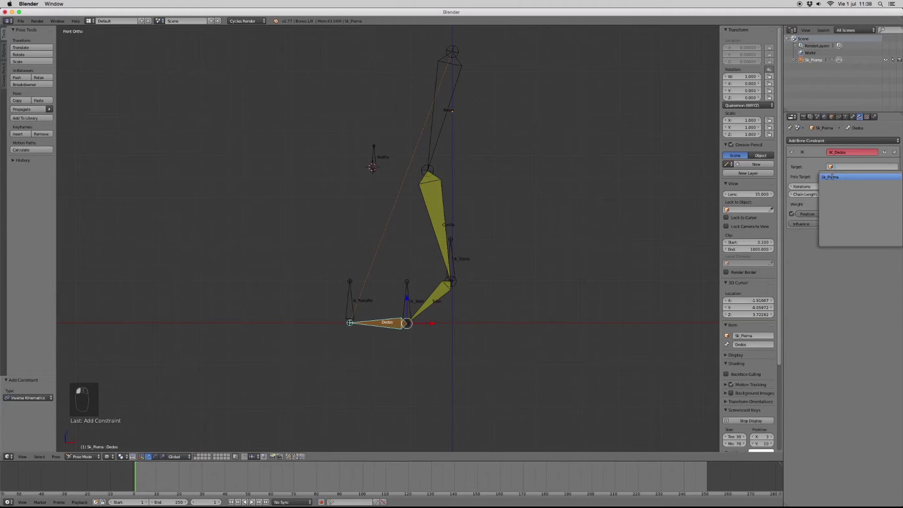
left_click(835, 177)
left_click(832, 176)
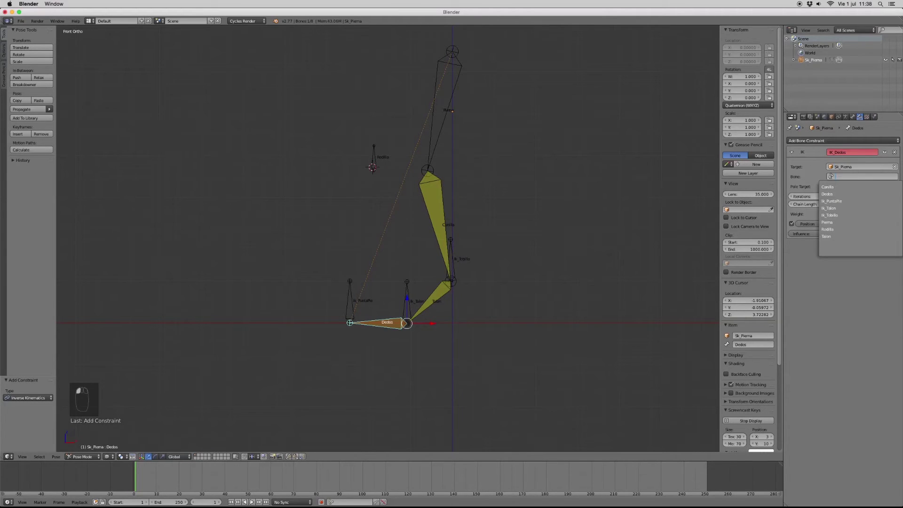
left_click(839, 201)
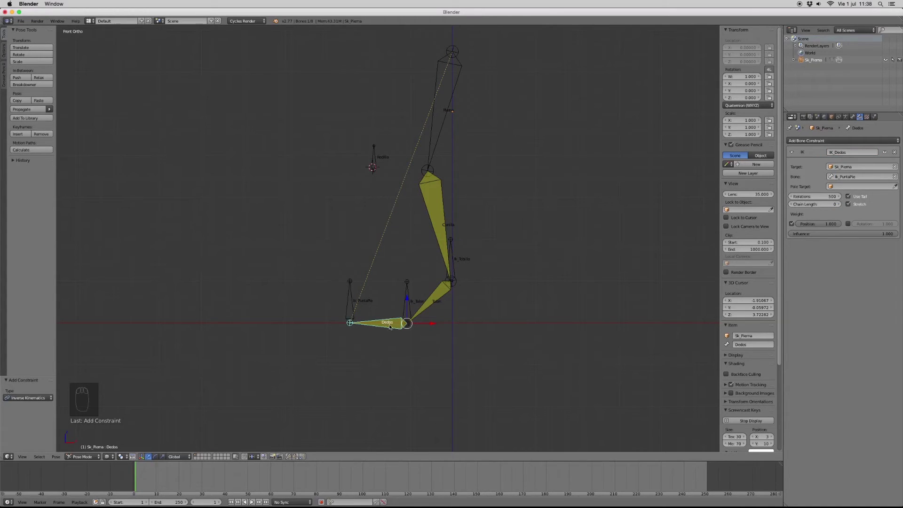
left_click(839, 204)
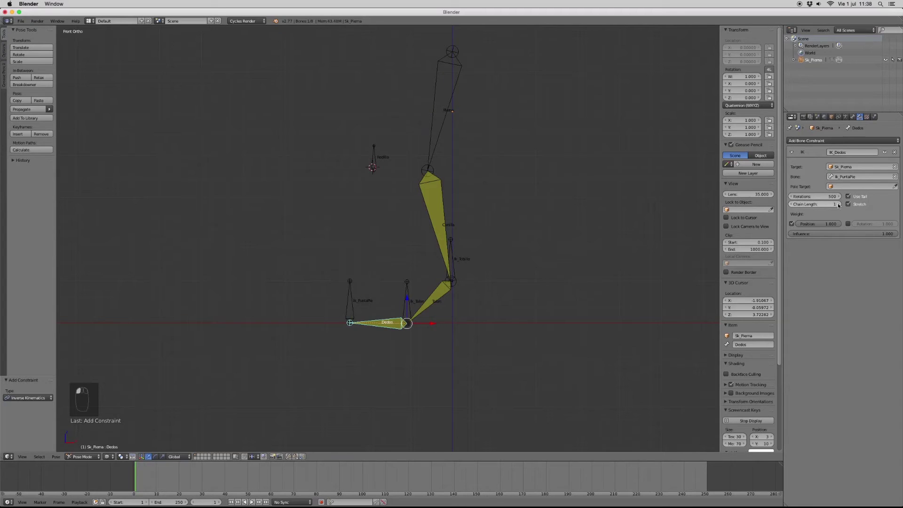
- Rename the IK constraint on the Talon bone
right_click(430, 304)
left_click(842, 152)
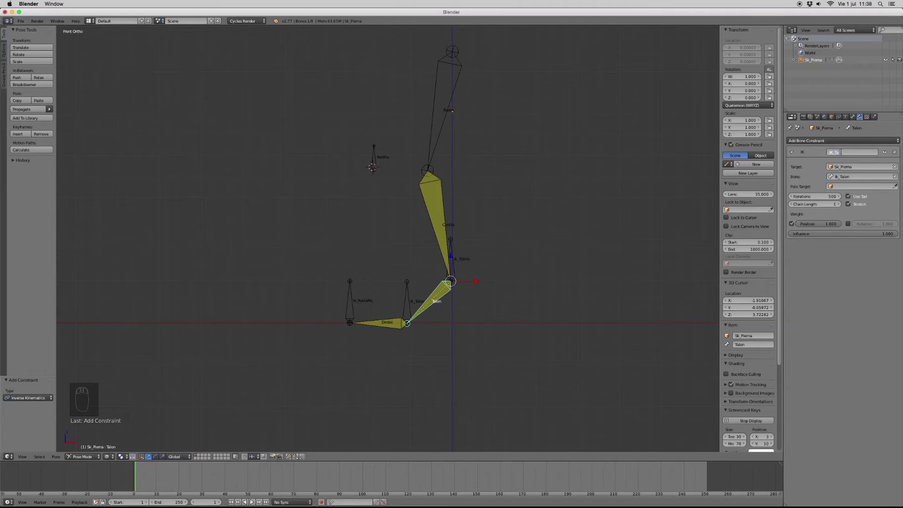
key("Return")
- Test the toe IK by moving the Ik_PuntaPie control around and returning it to its place
right_click(350, 314)
right_click(394, 326)
right_click(351, 312)
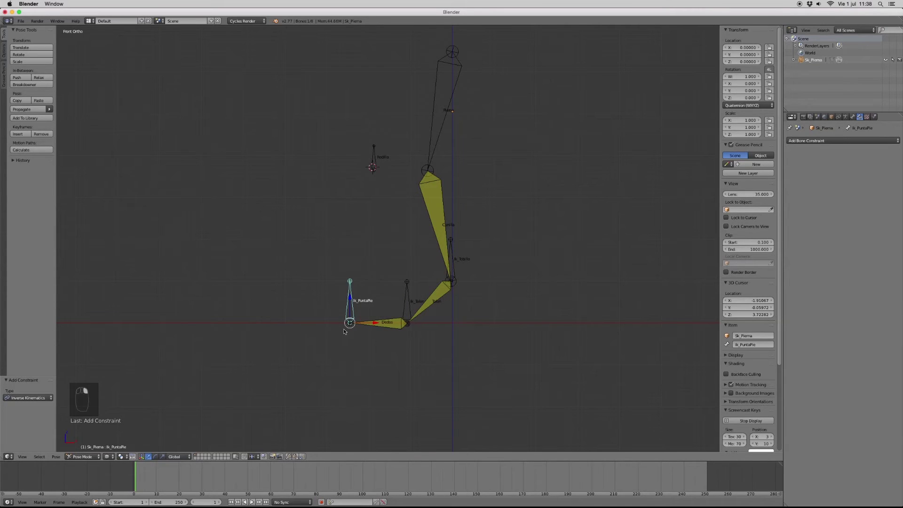
key("g")
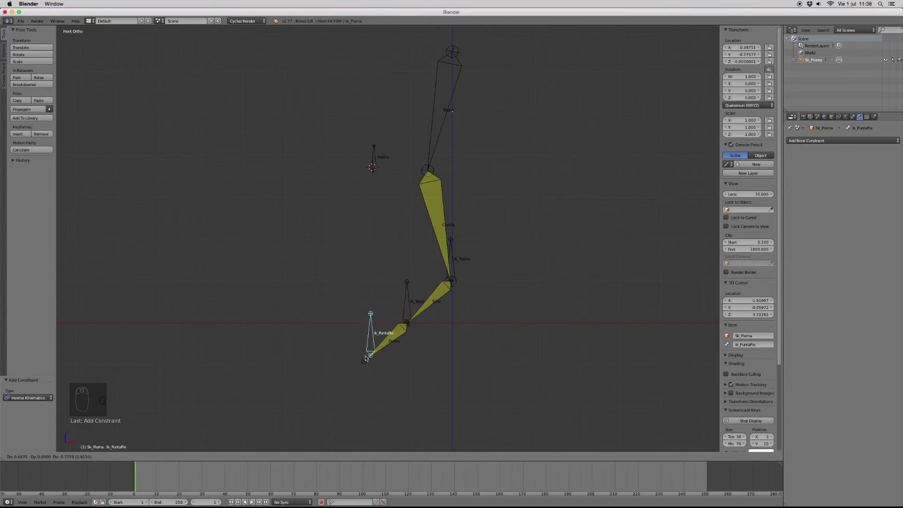
left_click(341, 327)
right_click(388, 327)
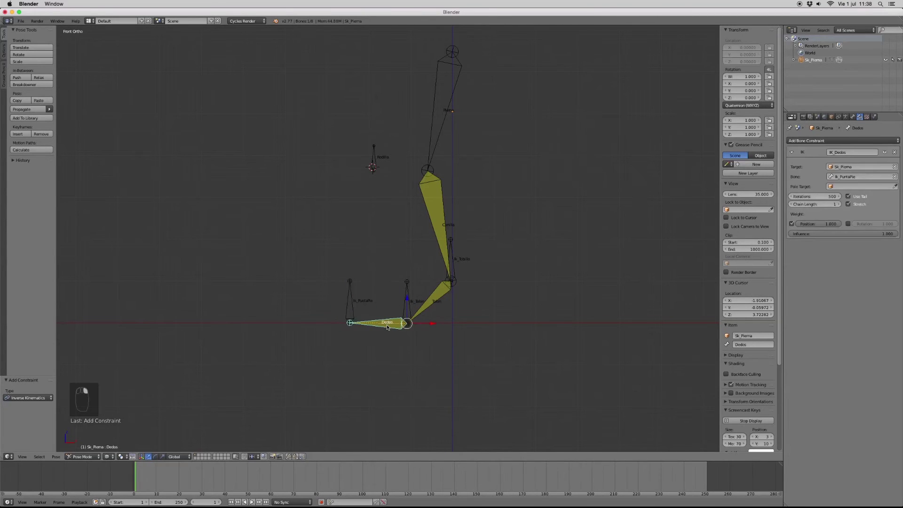
scroll(395, 355, "down", 3)
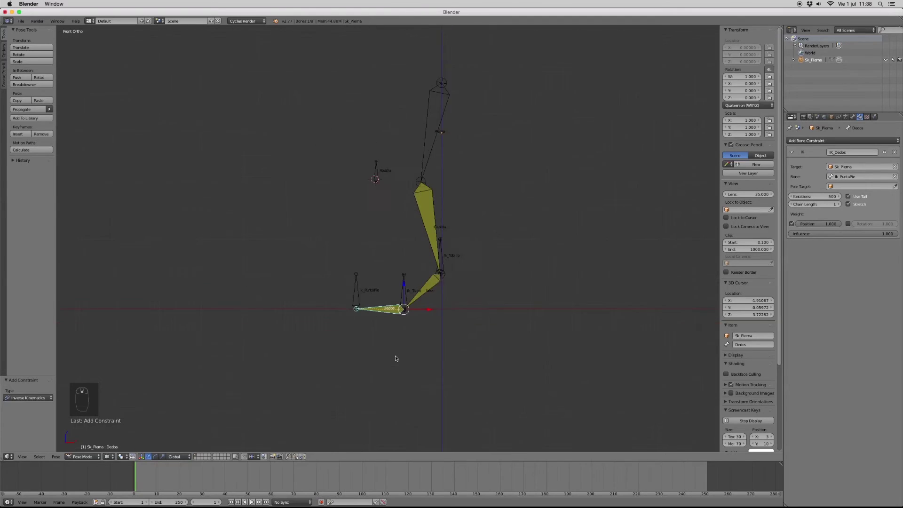
scroll(397, 357, "up", 5)
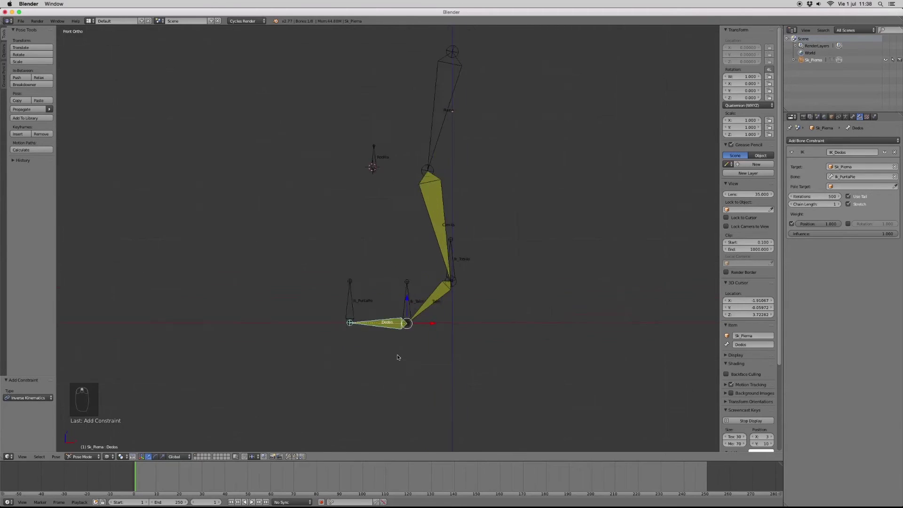
scroll(397, 358, "down", 2)
middle_click_drag(423, 296, 402, 308, "shift")
scroll(417, 323, "down", 2)
scroll(416, 323, "up", 2)
scroll(404, 336, "down", 2)
scroll(405, 331, "up", 3)
- Switch the Sk_Pierna armature to Edit Mode and select the Dedos bone
key("a")
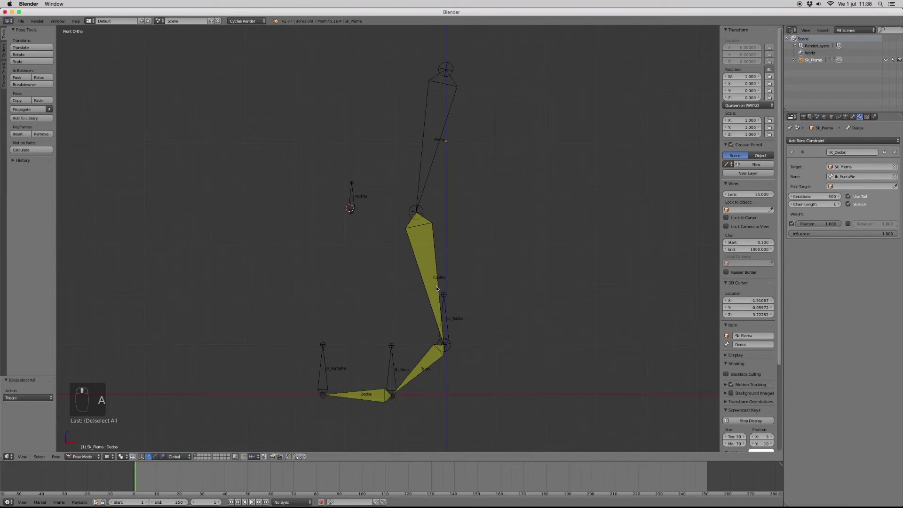
key("Tab")
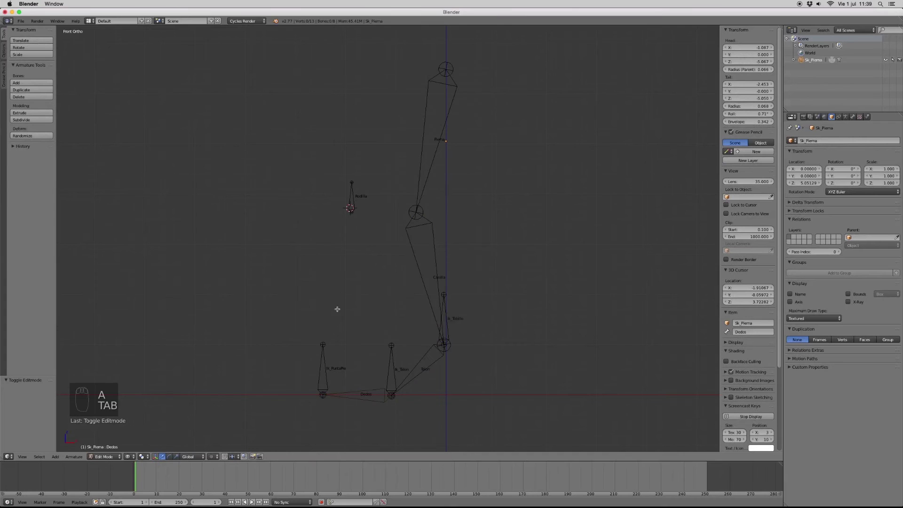
key("a")
key("a")
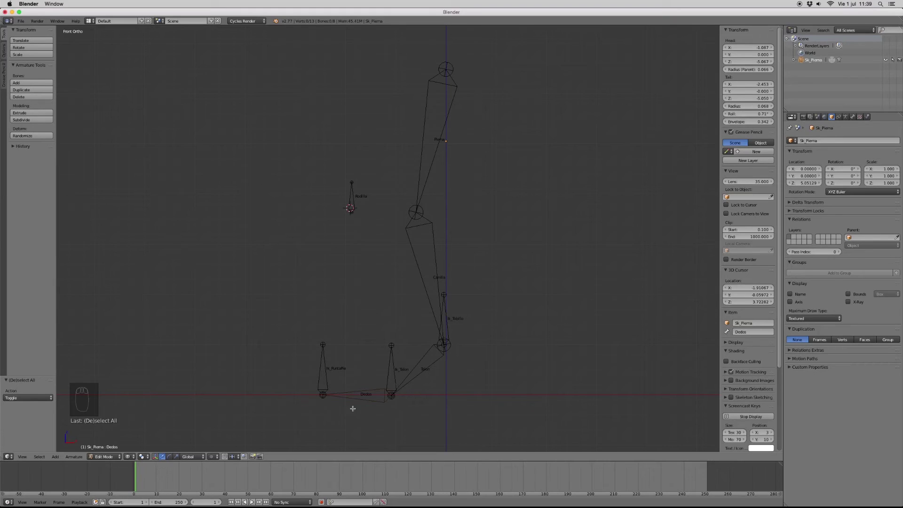
right_click(352, 394)
key("Tab")
key("Tab")
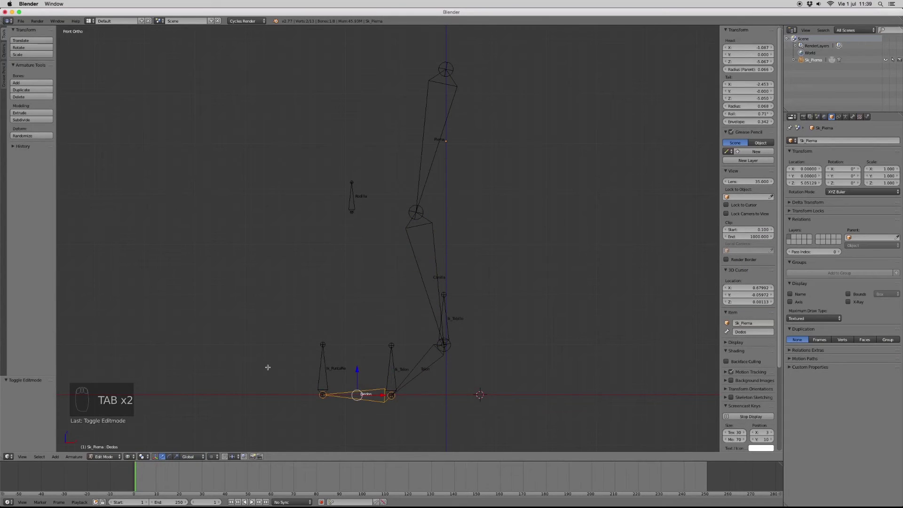
- Add a bone on the ground line behind the heel, at about X 0.73, and name it Pie
left_click(483, 395)
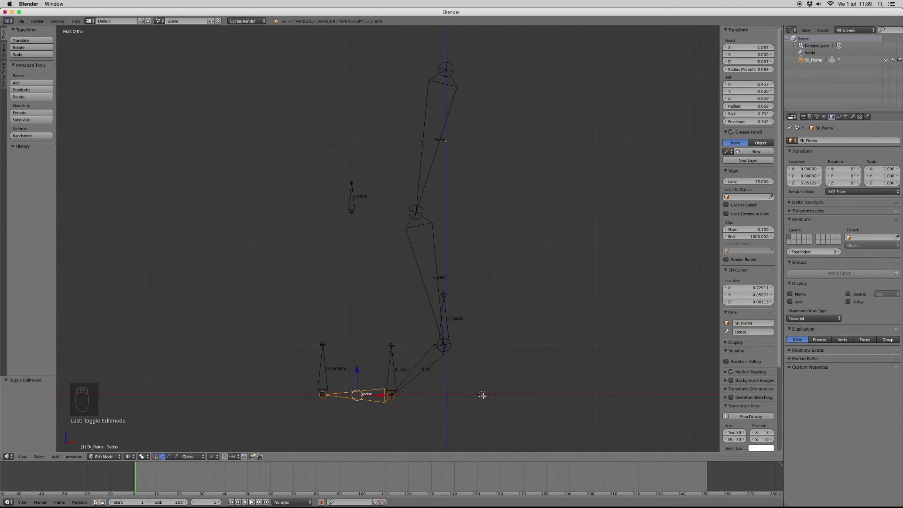
key("shift+a")
right_click(483, 381)
left_click(742, 333)
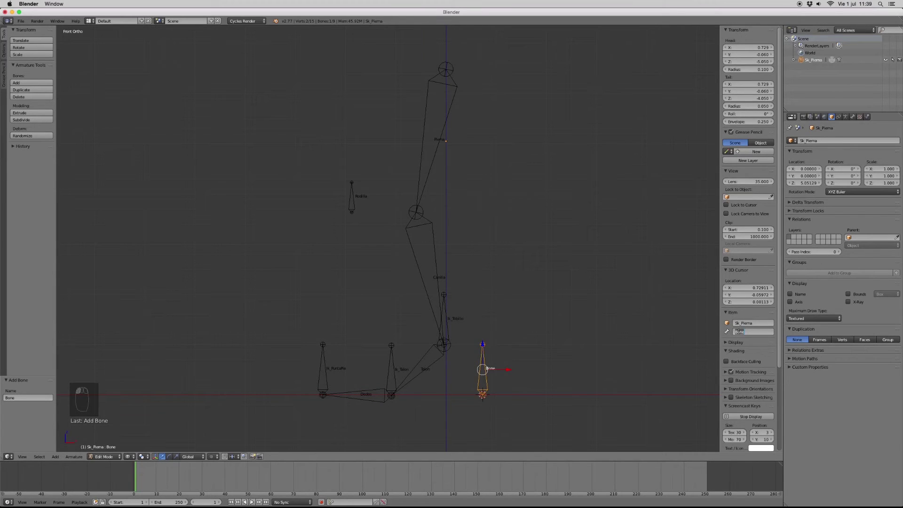
type("Pie")
key("Return")
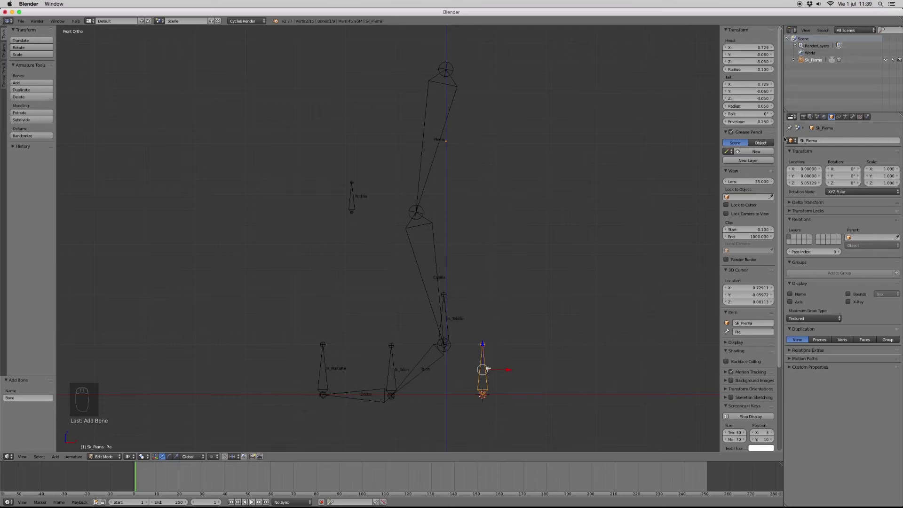
- Sketch the back and sole contour of the leg with Grease Pencil on a new layer, and unlink the sketch
left_click(749, 152)
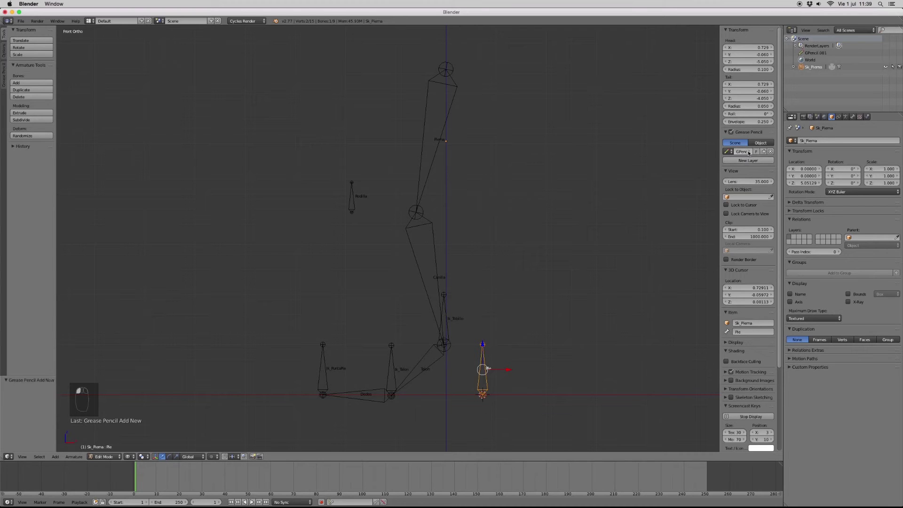
left_click(747, 161)
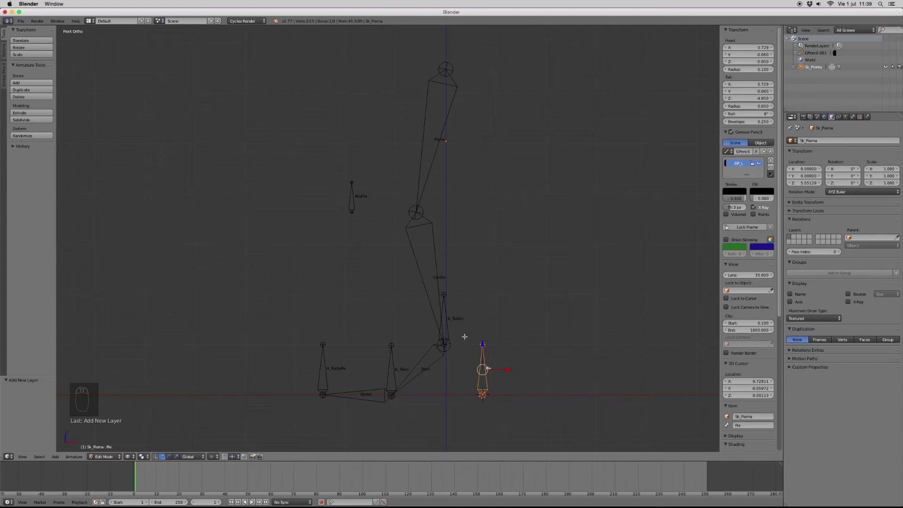
left_click(471, 88)
key("d")
mouse_move(473, 85)
left_mouse_down()
mouse_move(425, 203)
mouse_move(438, 219)
mouse_move(441, 337)
mouse_move(466, 354)
mouse_move(476, 389)
mouse_move(450, 398)
mouse_move(325, 390)
mouse_move(355, 377)
left_mouse_up()
key("d")
key("d")
key("d")
key("d")
key("d")
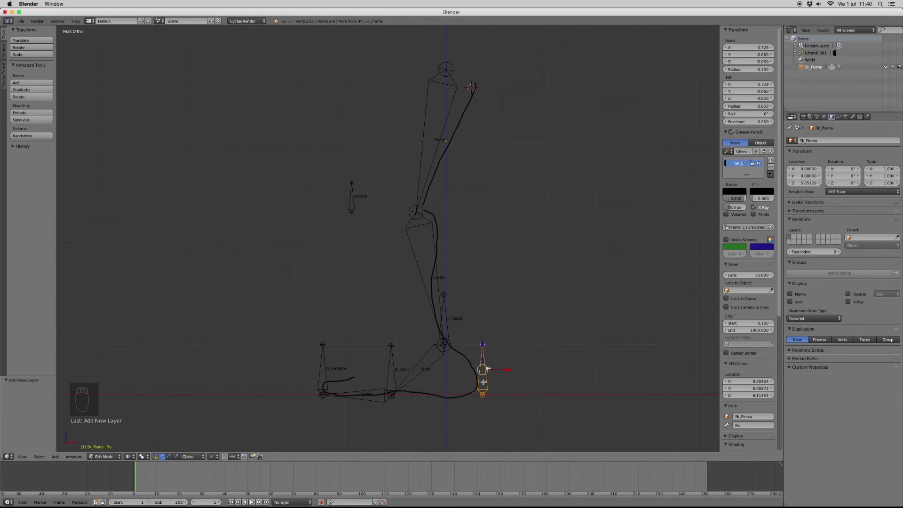
left_click(771, 151)
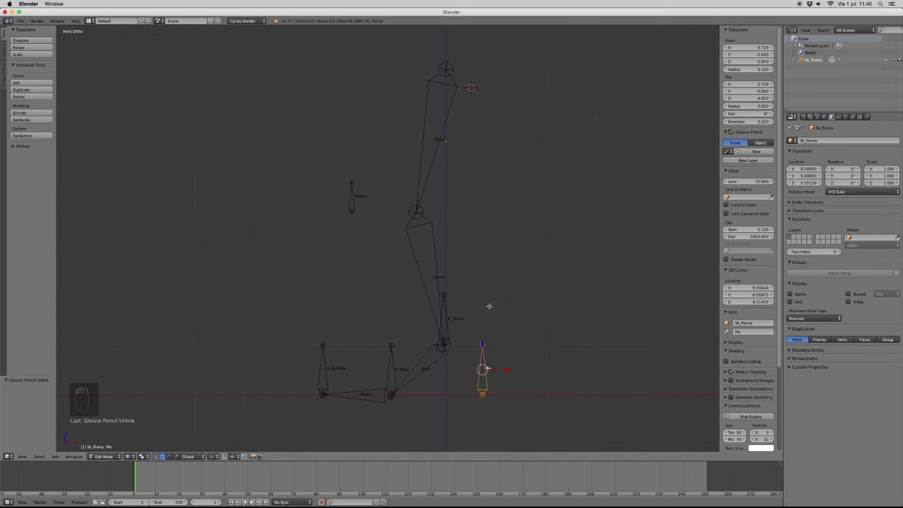
- Add a bone at the joint between Talon and Dedos and raise its tip by about 0.51 along Z
right_click(393, 397)
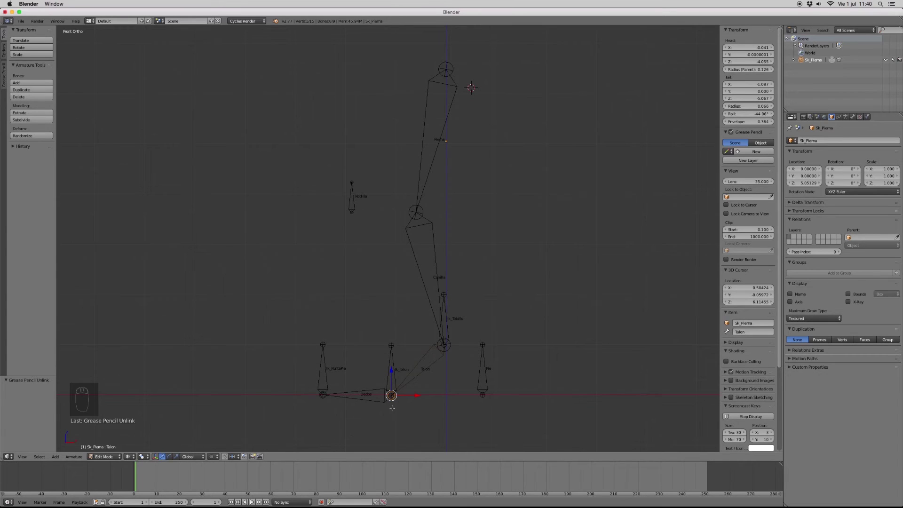
key("shift+s")
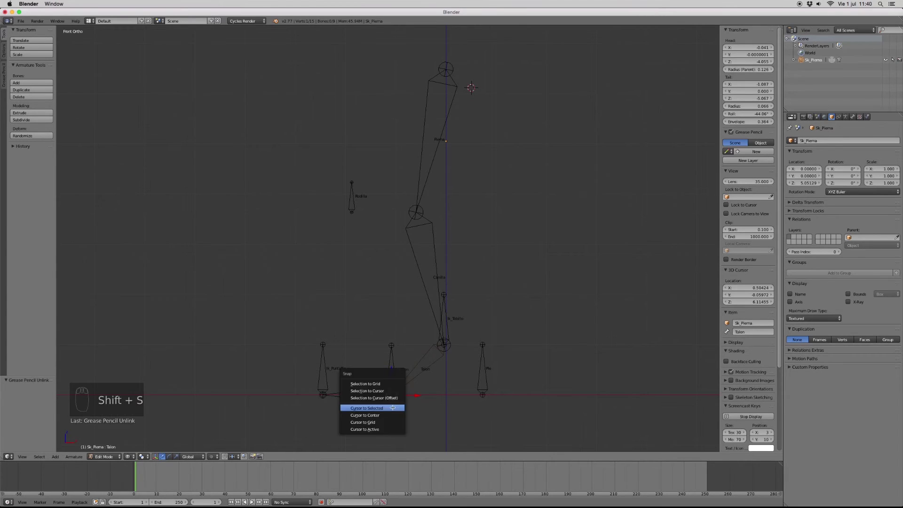
left_click(392, 408)
key("shift+a")
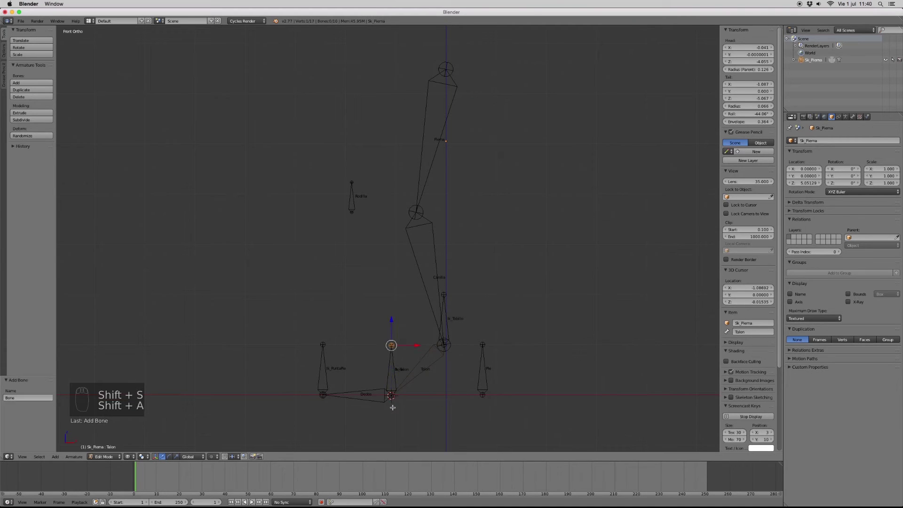
left_click_drag(392, 319, 392, 294)
right_click(390, 332)
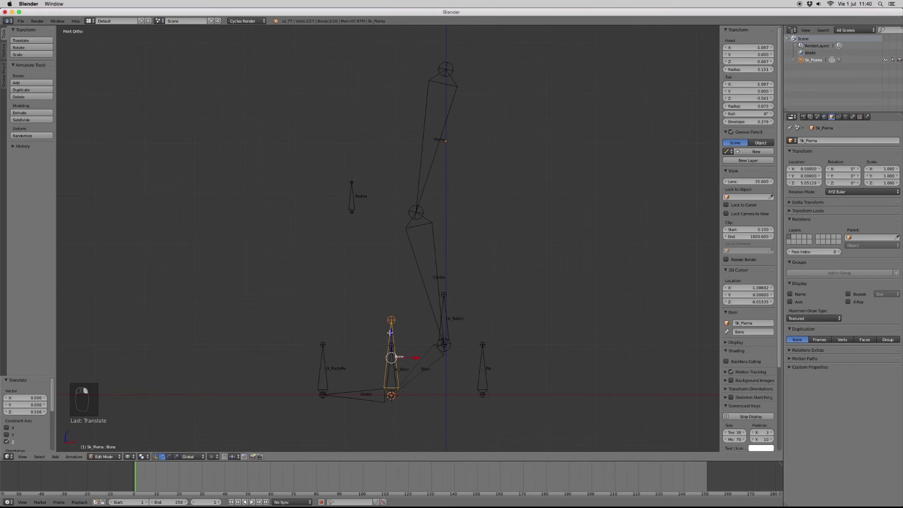
- Name the new bone at the Talon–Dedos joint Ctrl_Talon
left_click(750, 333)
type("Ctrl_Tal")
key("Return")
- Add another bone at the Talon–Dedos joint and raise its tip by about 1.15 along Z
key("shift+a")
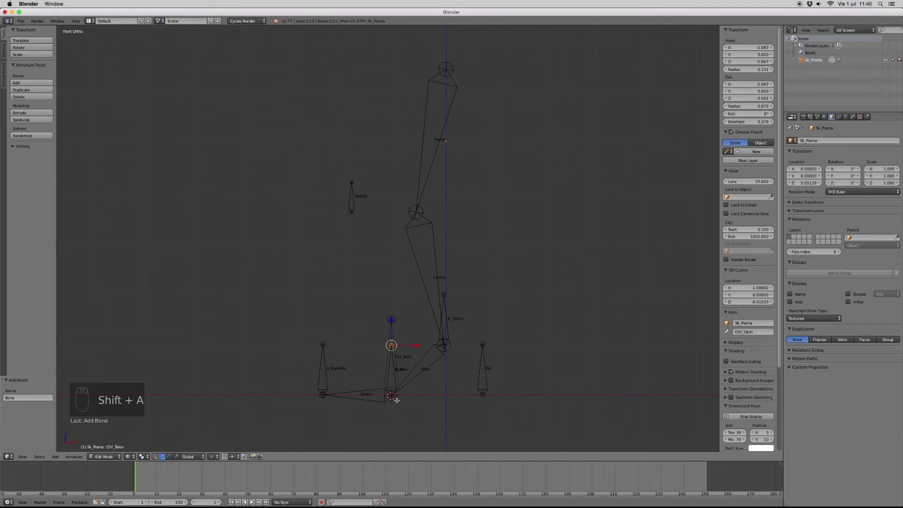
left_click_drag(392, 322, 386, 264)
right_click(395, 300)
- Name the tallest bone at the Talon–Dedos joint Ctrl_Dedos
left_click(739, 332)
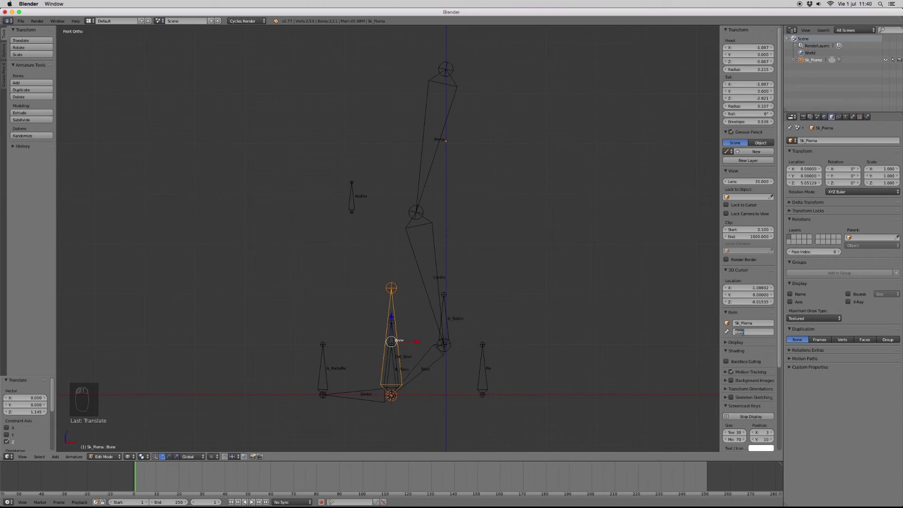
type("Ctrl_Dedos")
key("Return")
- Add a bone at the toe tip of Dedos and raise its tip by about 0.46 along Z
right_click(323, 395)
right_click(323, 395)
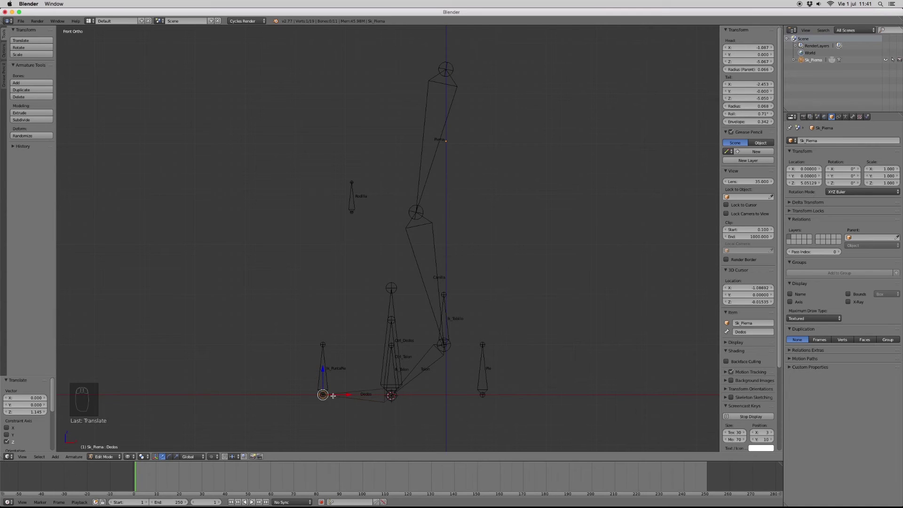
key("shift+s")
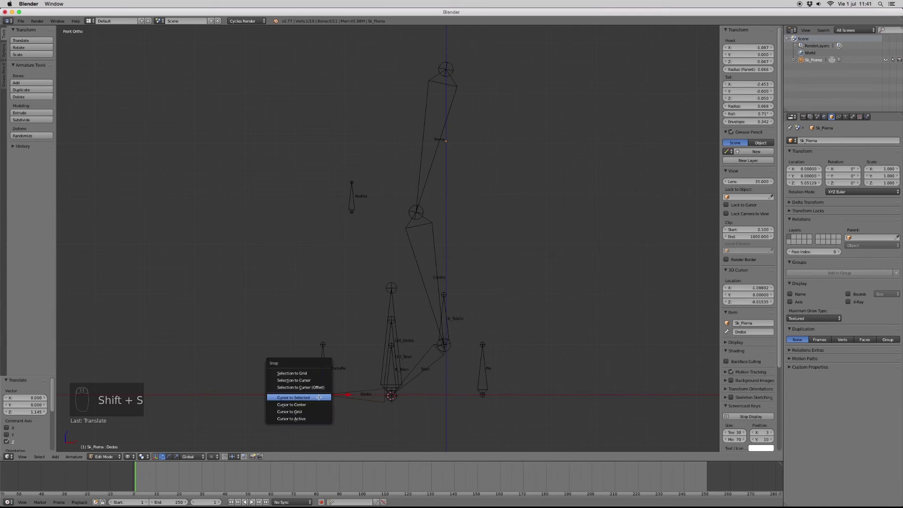
left_click(320, 397)
key("shift+a")
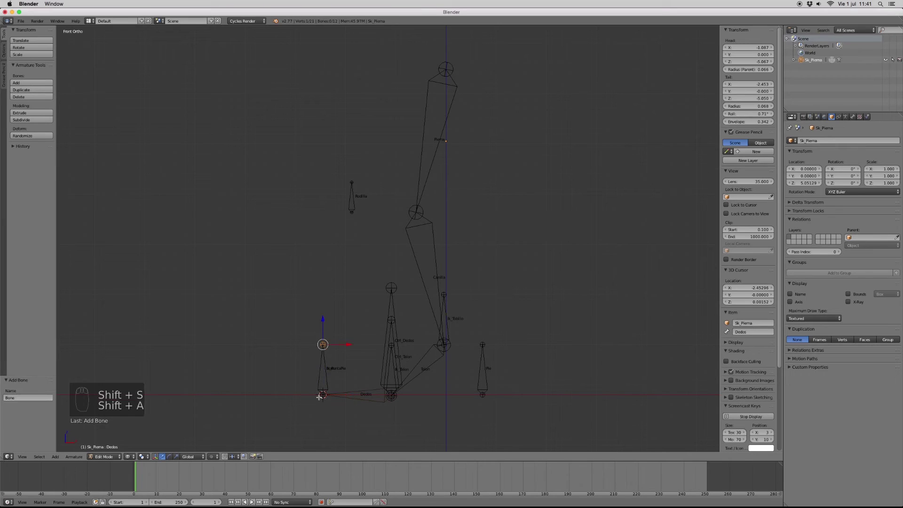
left_click_drag(321, 322, 317, 299)
- Name the new bone at the toe tip Ctrl_PuntaPie
right_click(322, 335)
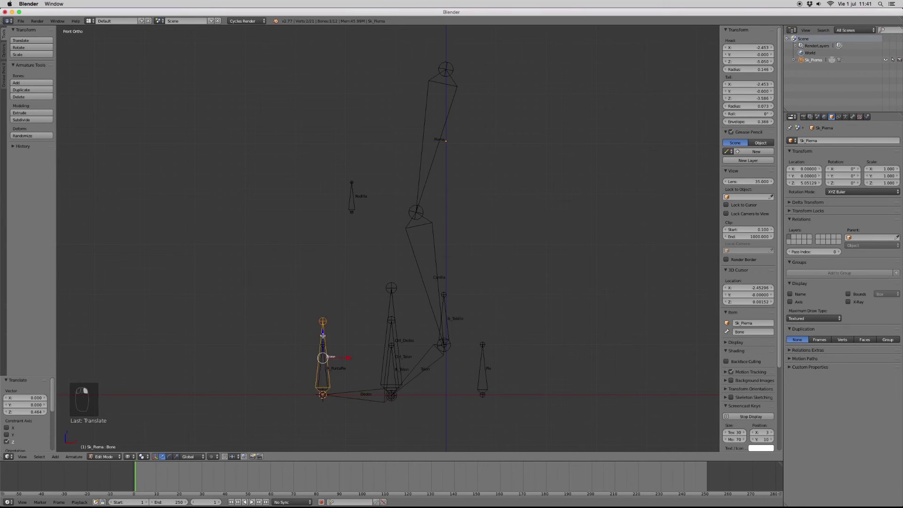
left_click(748, 332)
type("Ctrl_Dedos")
key("Return")
- Examine the overlapping Ctrl_Dedos and Ctrl_Talon bones at the Talon–Dedos joint and the control bones at the toe tip
right_click(394, 309)
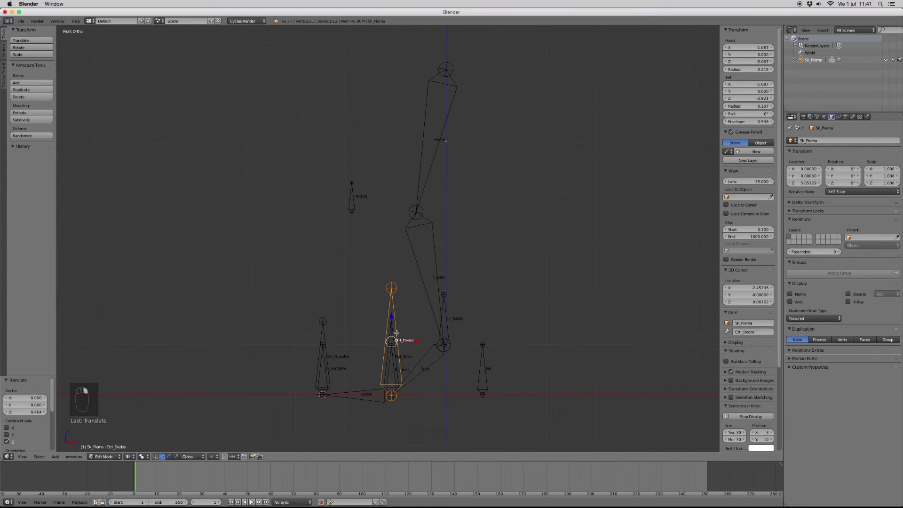
right_click(392, 333)
right_click(393, 308)
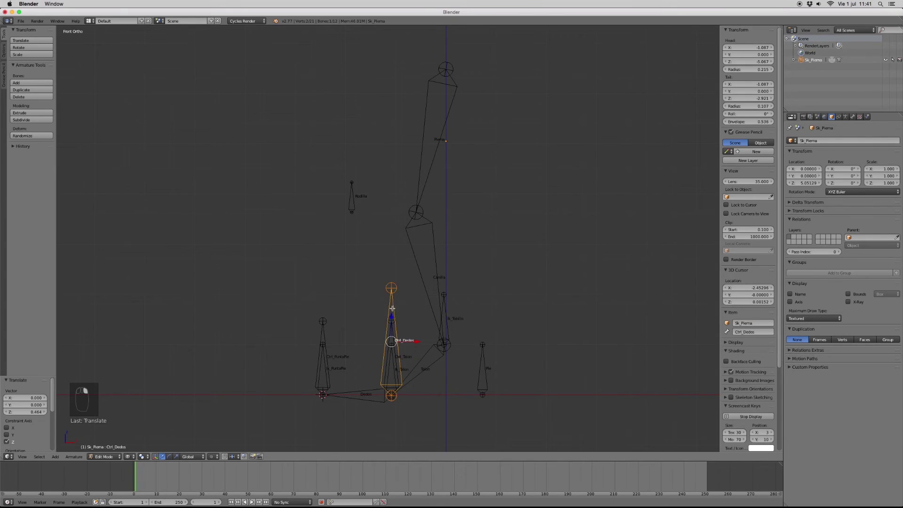
right_click(321, 331)
right_click(392, 337)
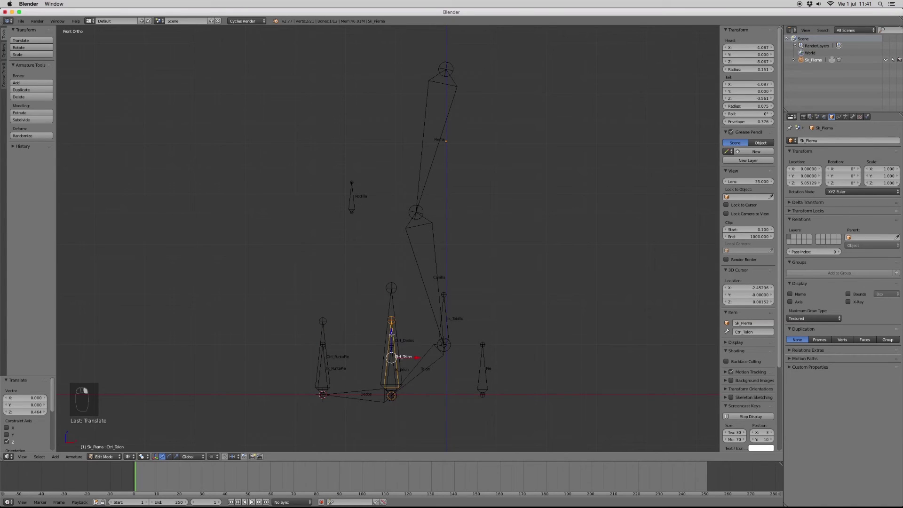
right_click(396, 305)
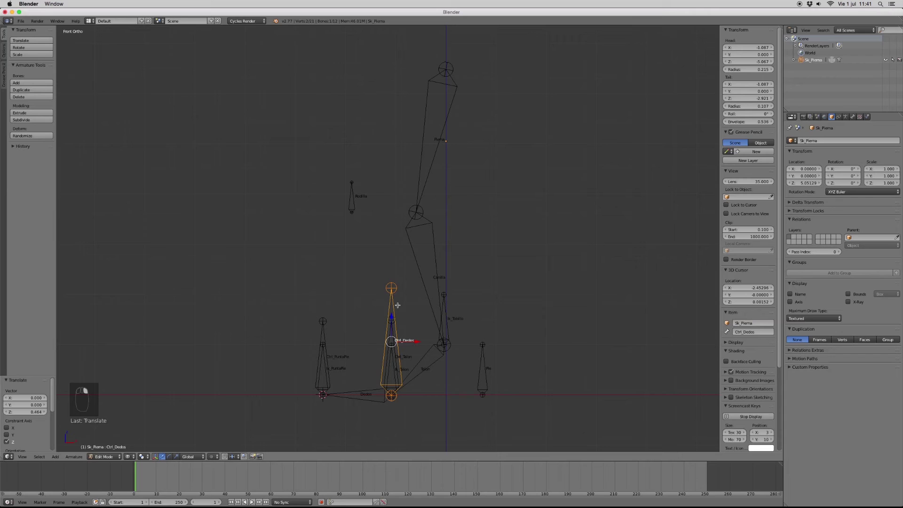
scroll(397, 305, "down", 2)
scroll(398, 306, "up", 4)
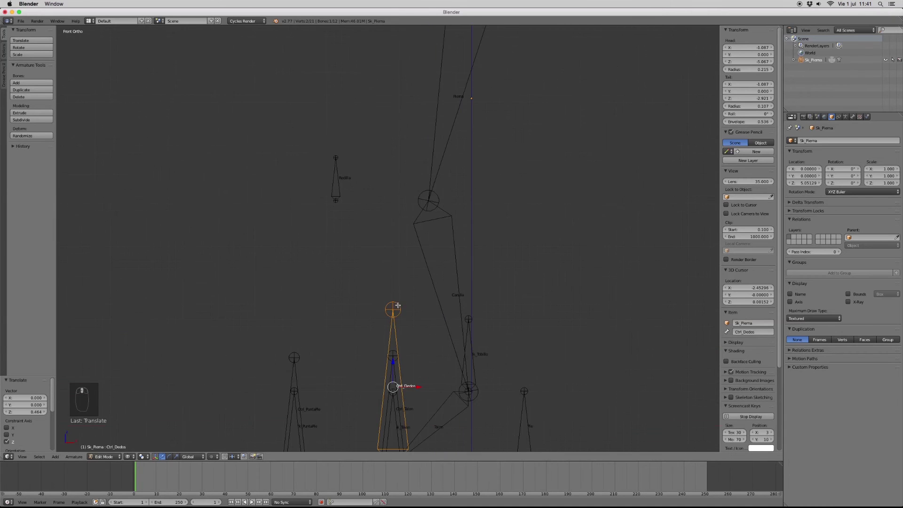
middle_click_drag(414, 361, 436, 248, "shift")
scroll(436, 248, "up", 3)
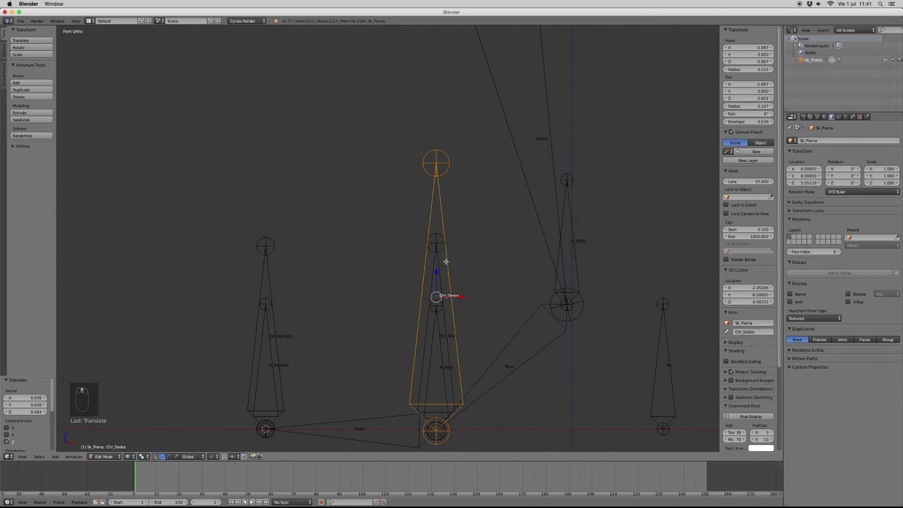
right_click(441, 262)
scroll(441, 262, "down", 3)
scroll(438, 268, "down", 2)
scroll(438, 271, "up", 2)
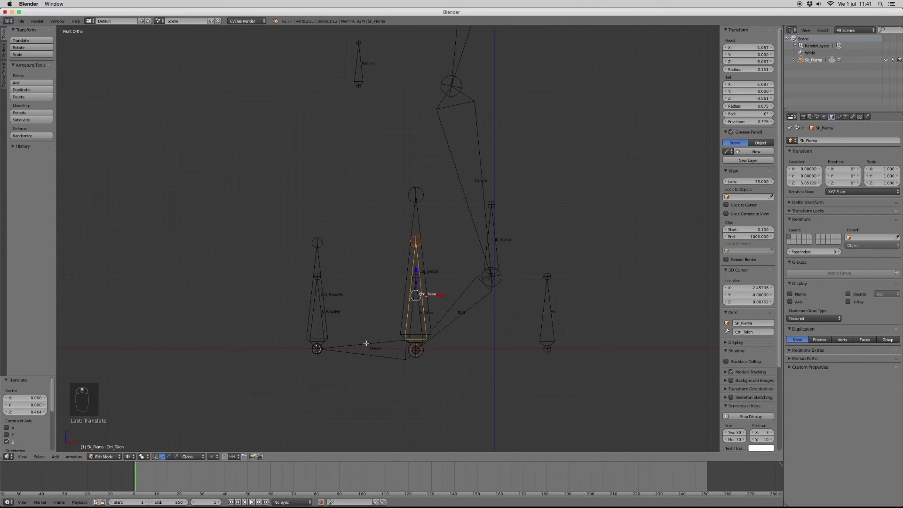
- Test moving the Ik_PuntaPie bone in Pose Mode, then cancel the move
right_click(319, 316)
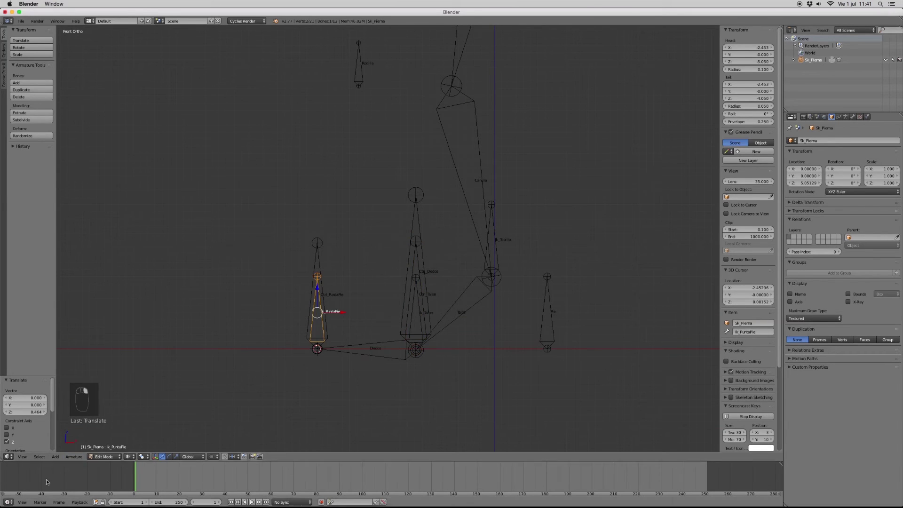
left_click(105, 456)
left_click(104, 433)
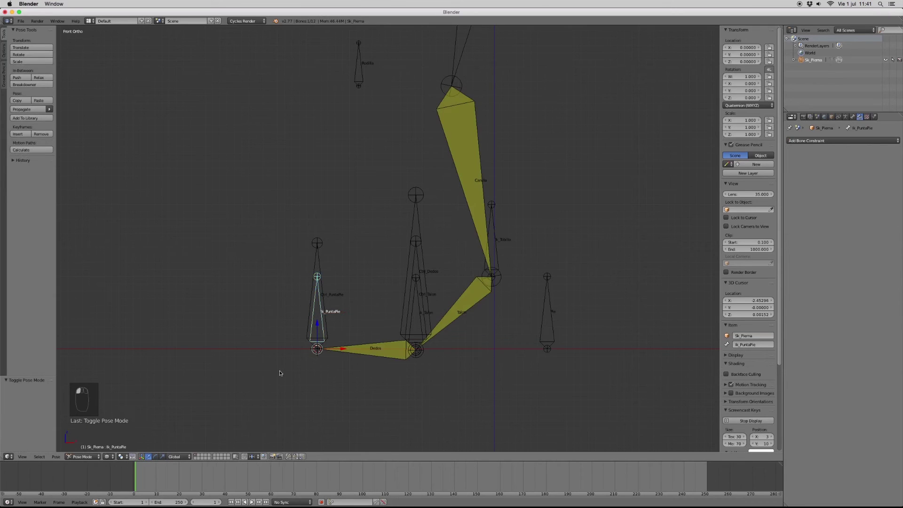
key("g")
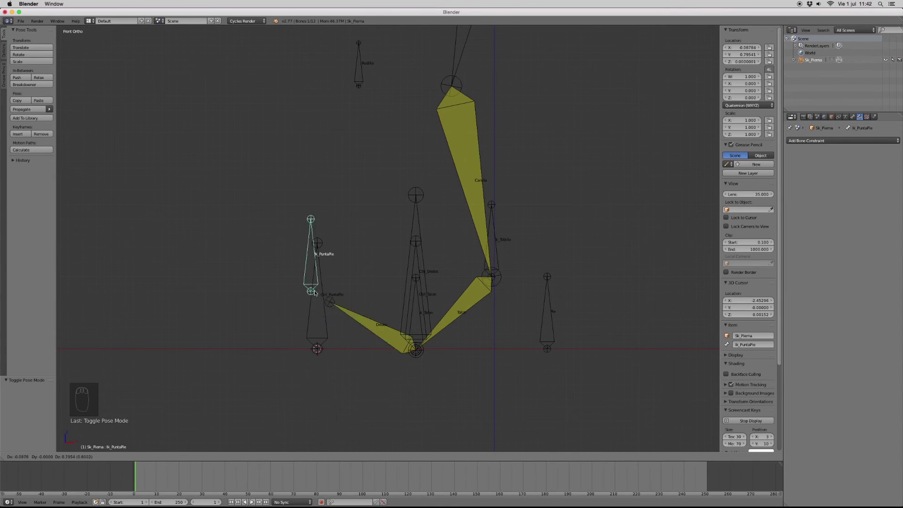
right_click(313, 338)
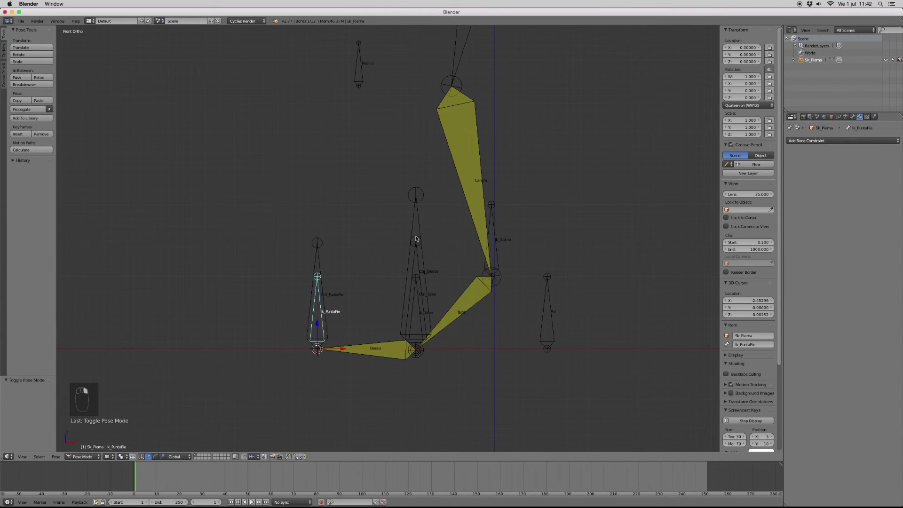
- Parent the Ik_PuntaPie bone to Ctrl_Dedos in Edit Mode with Keep Offset
right_click(418, 214)
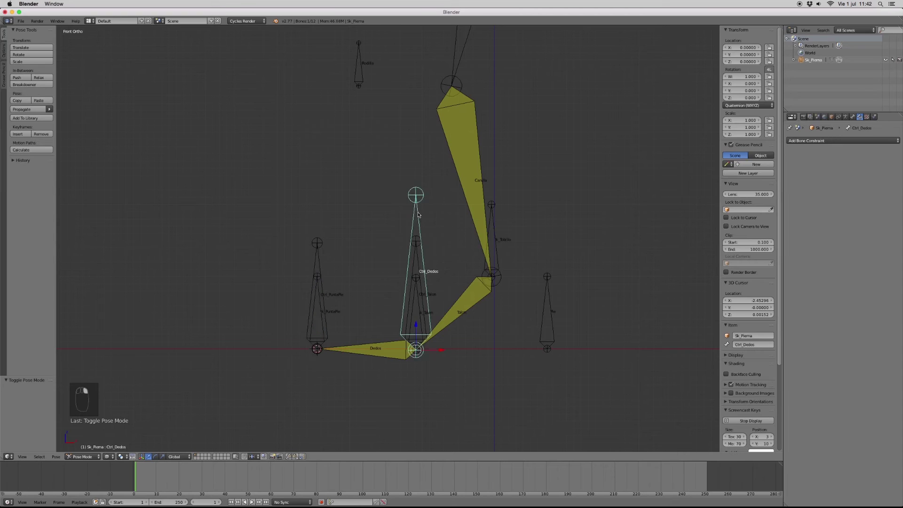
key("Tab")
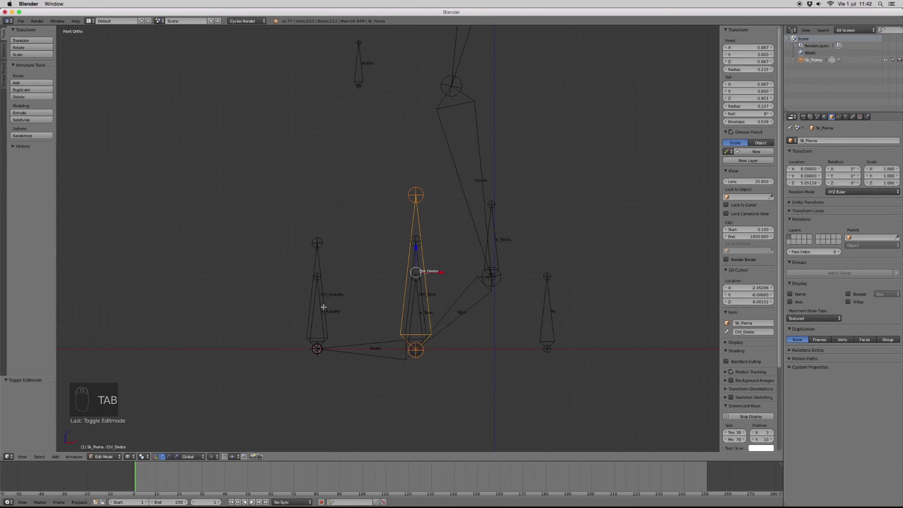
right_click(322, 304)
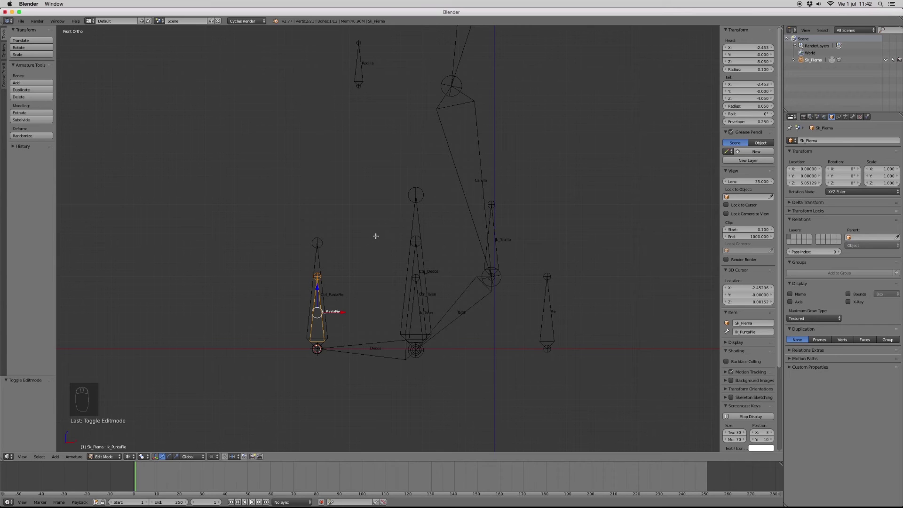
right_click(418, 214, "shift")
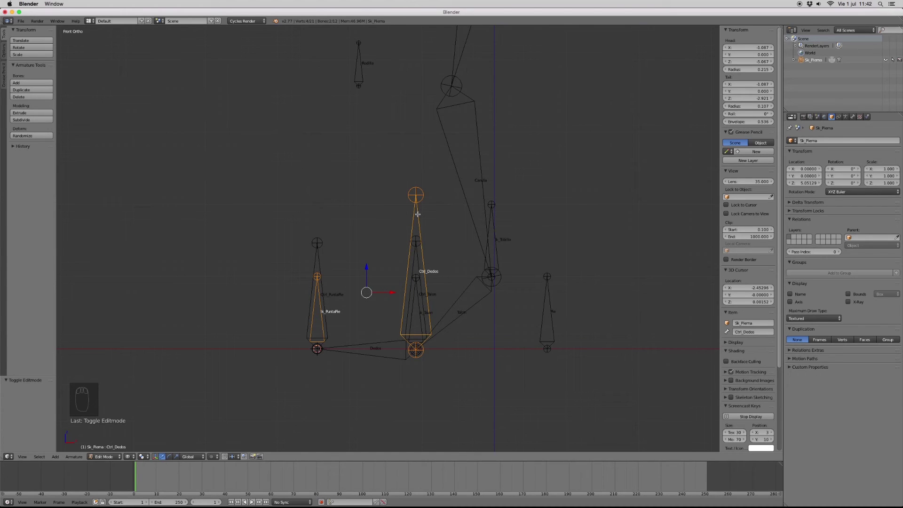
key("ctrl+p")
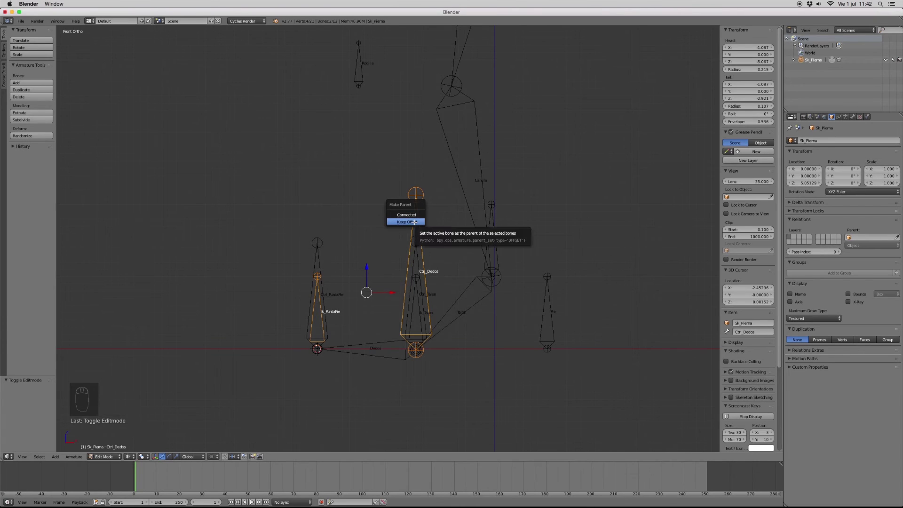
left_click(408, 221)
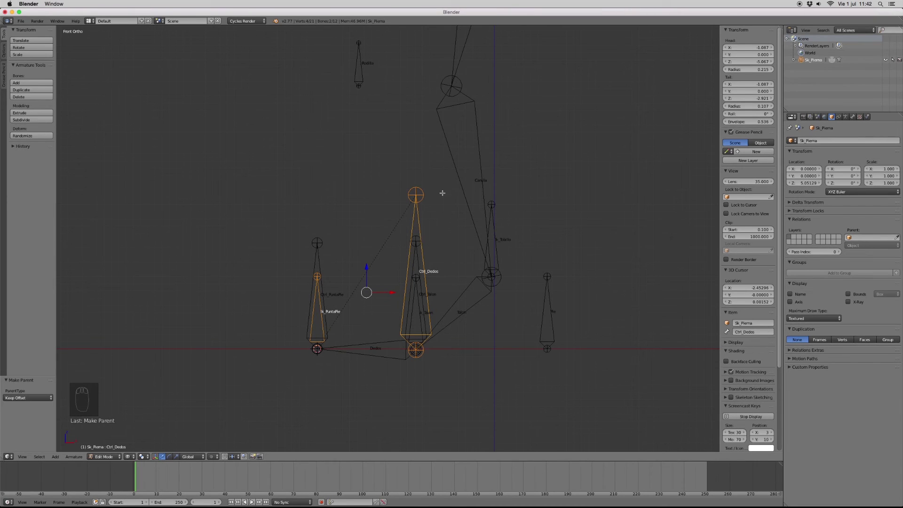
- Test rotating Ctrl_Dedos in Pose Mode to check how the Dedos bone follows, cancelling each rotation
left_click(104, 458)
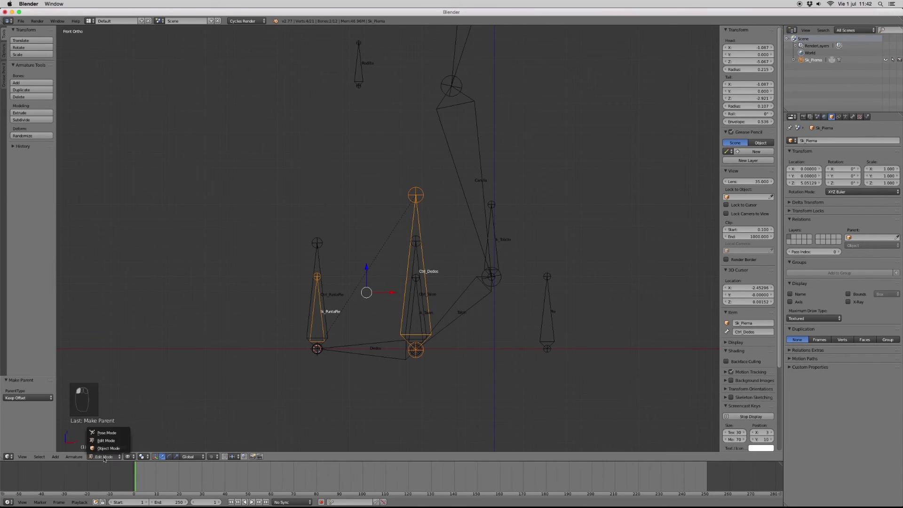
left_click(107, 432)
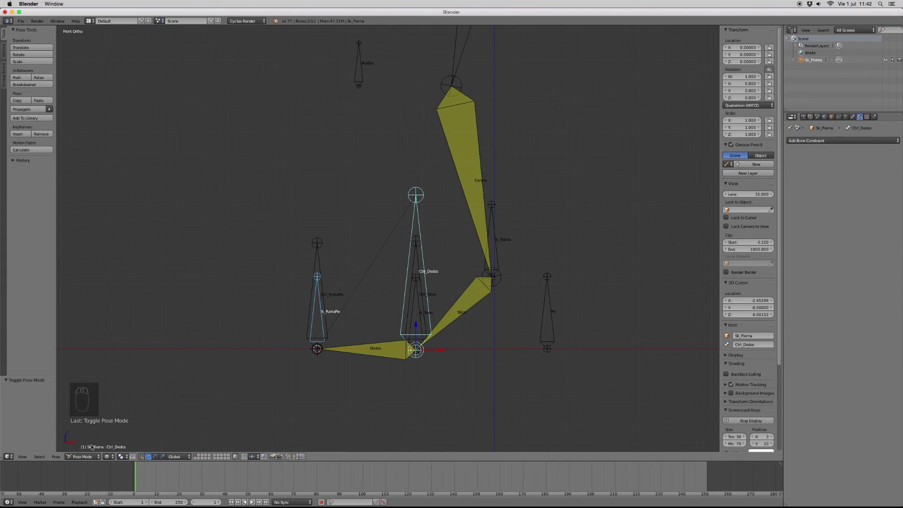
left_click(419, 195)
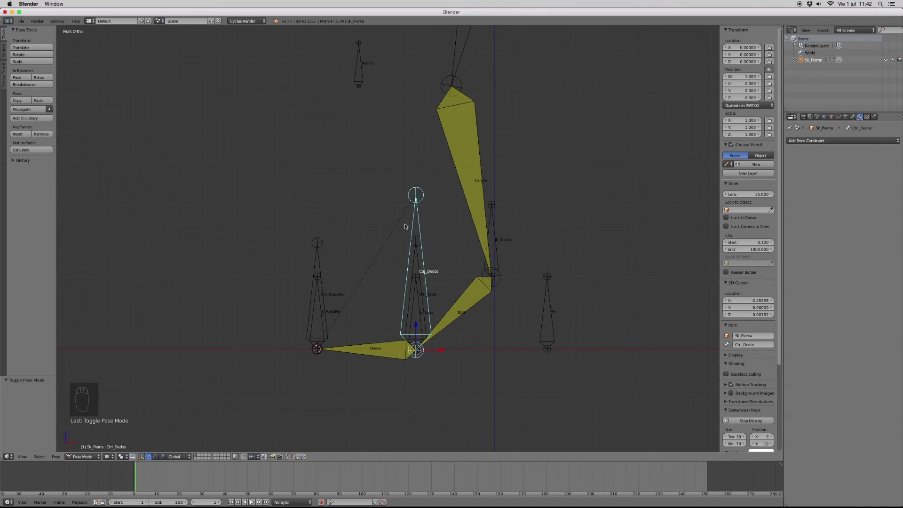
key("r")
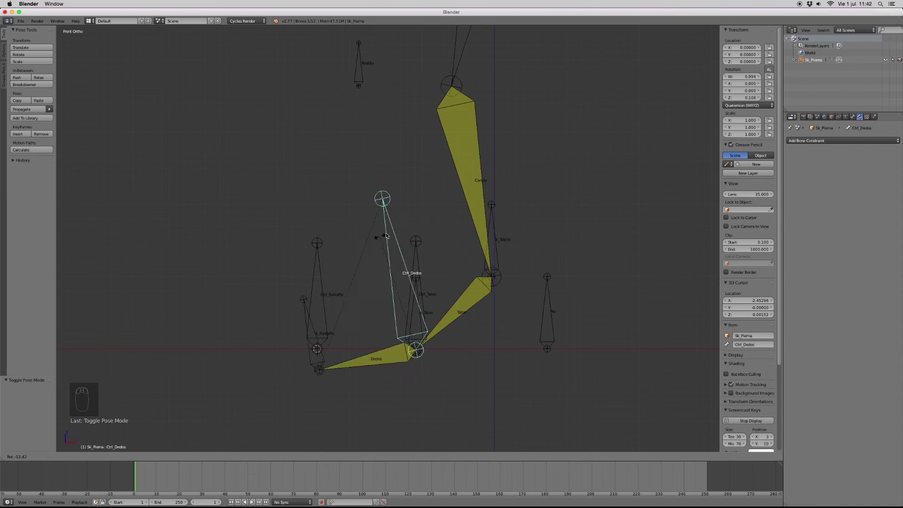
right_click(386, 265)
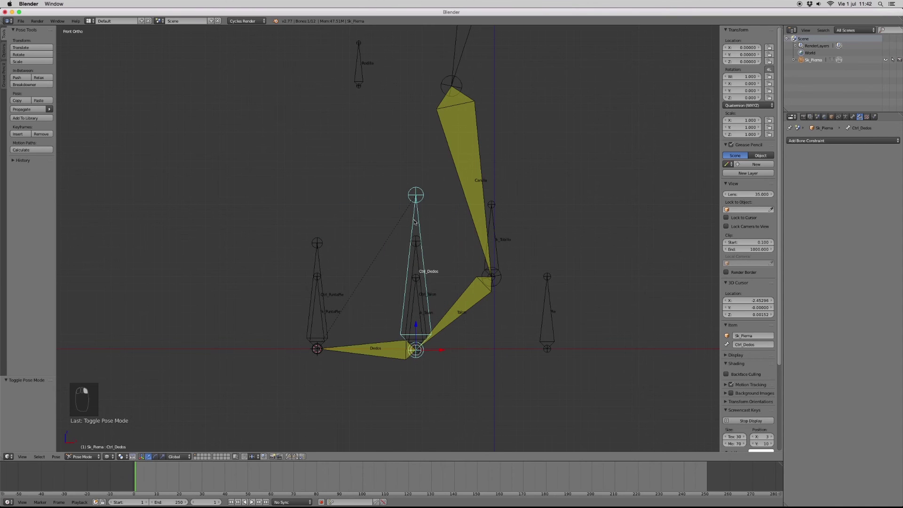
right_click(317, 307)
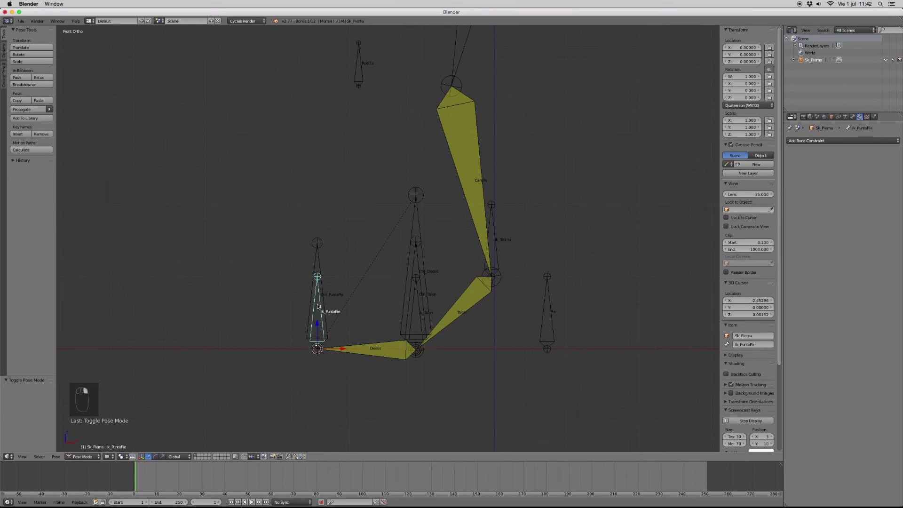
right_click(367, 354)
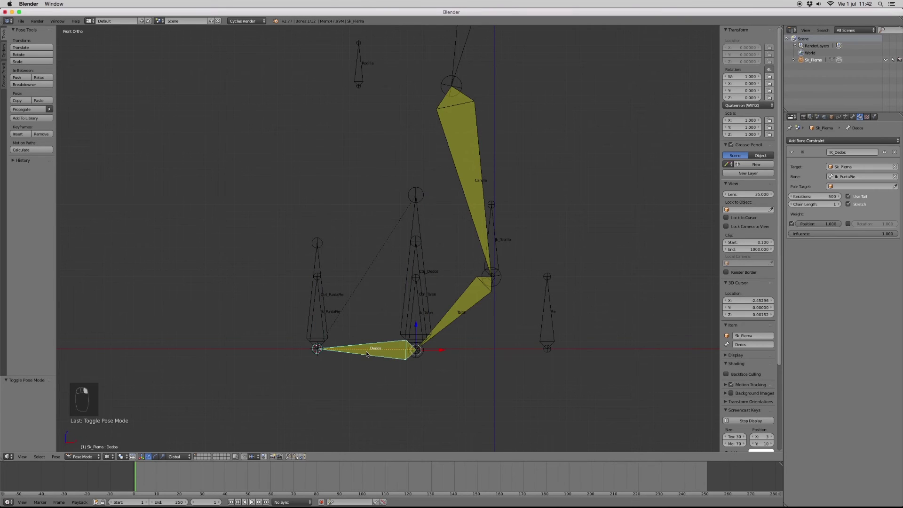
right_click(419, 197)
key("r")
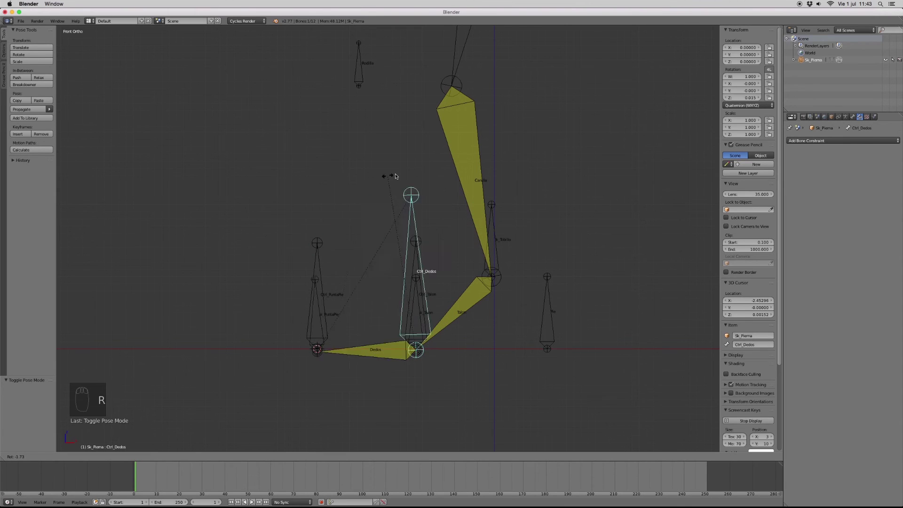
right_click(351, 157)
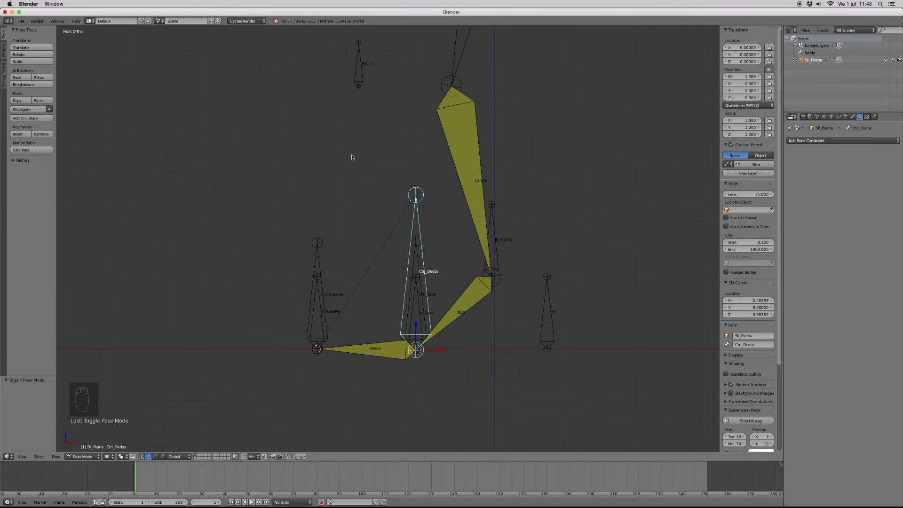
- Test moving the Ik_Tobillo bone at the ankle, then cancel the move
right_click(416, 275)
right_click(500, 257)
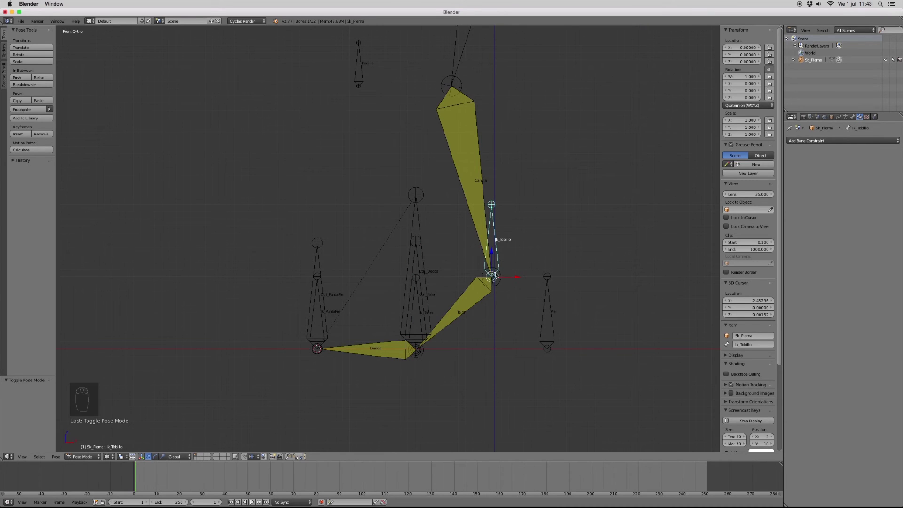
key("g")
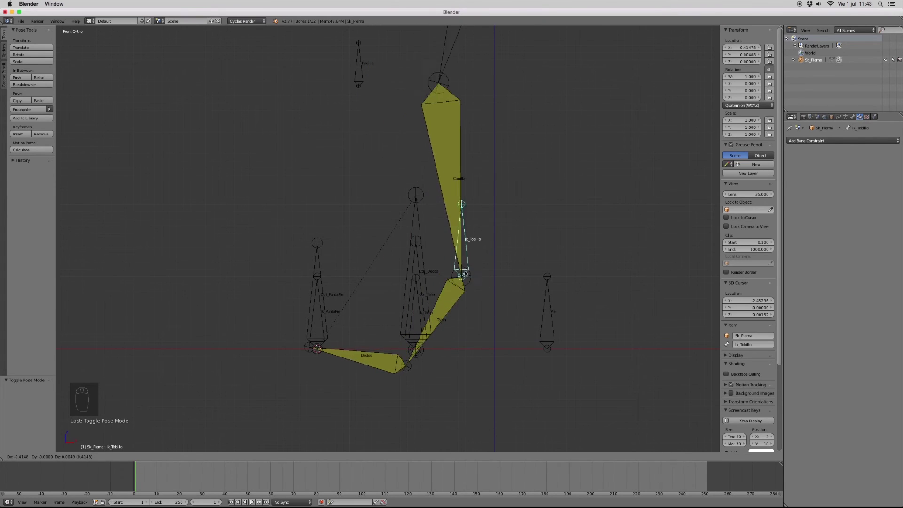
right_click(428, 290)
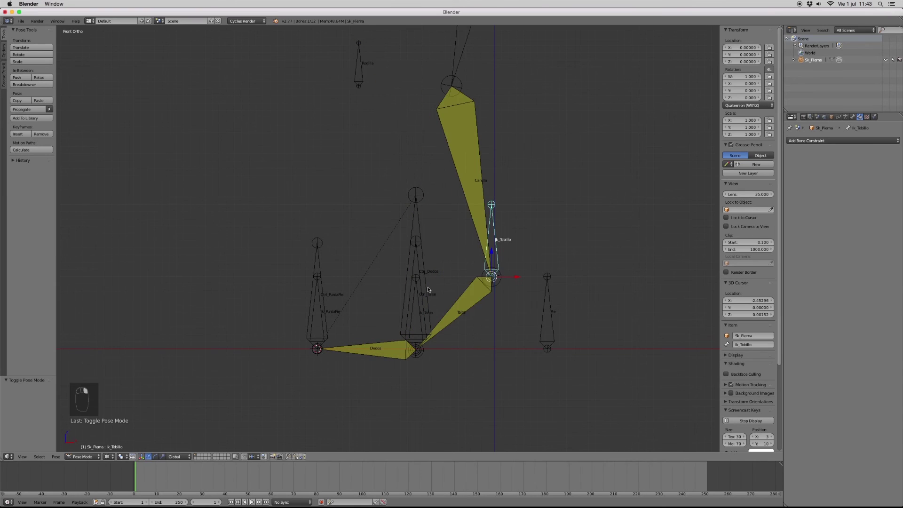
- Parent the Ik_Tobillo bone to Ctrl_Talon in Edit Mode with Keep Offset
right_click(420, 350)
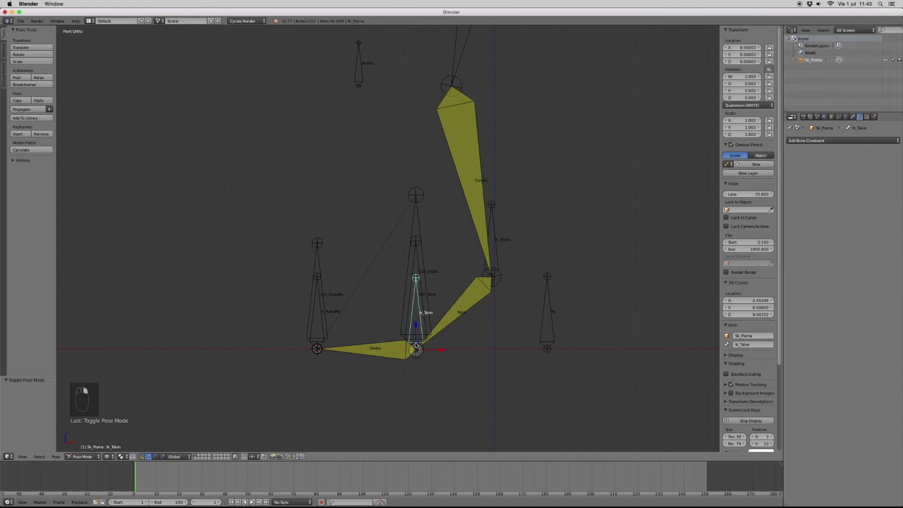
right_click(416, 256)
key("Tab")
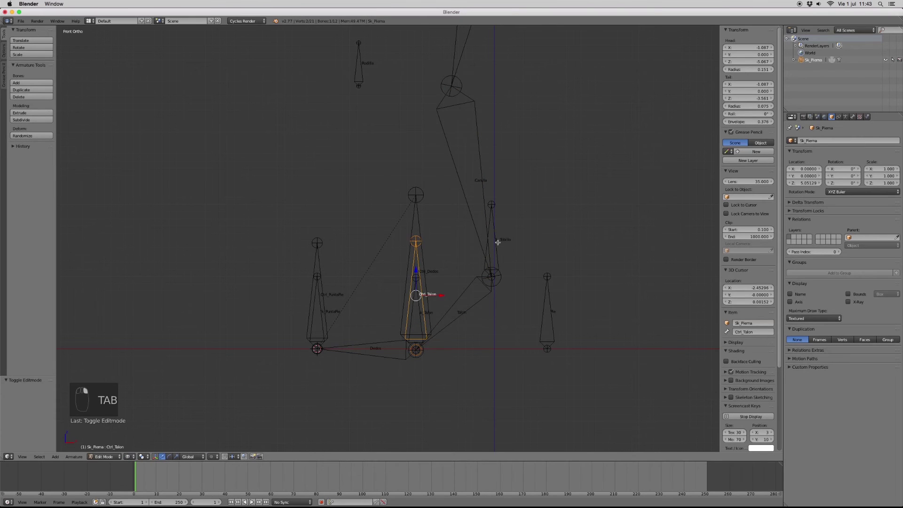
right_click(497, 240)
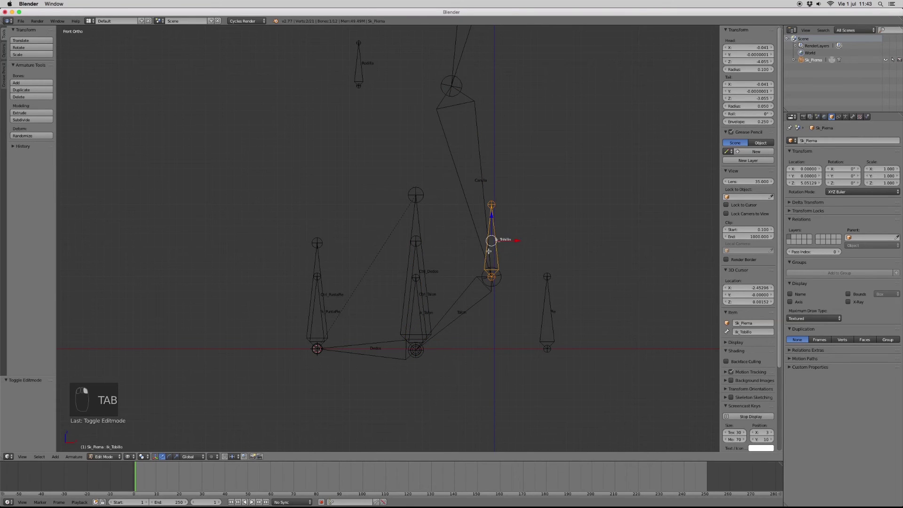
right_click(417, 256, "shift")
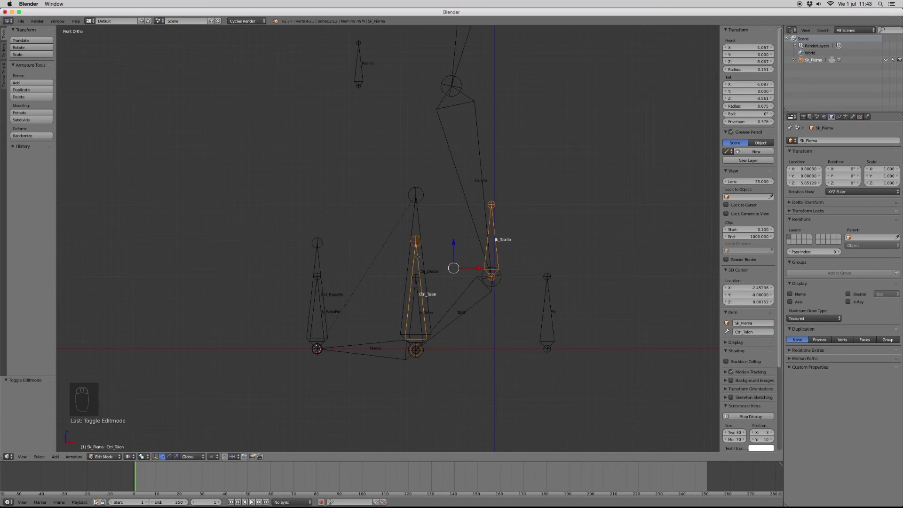
key("ctrl+p")
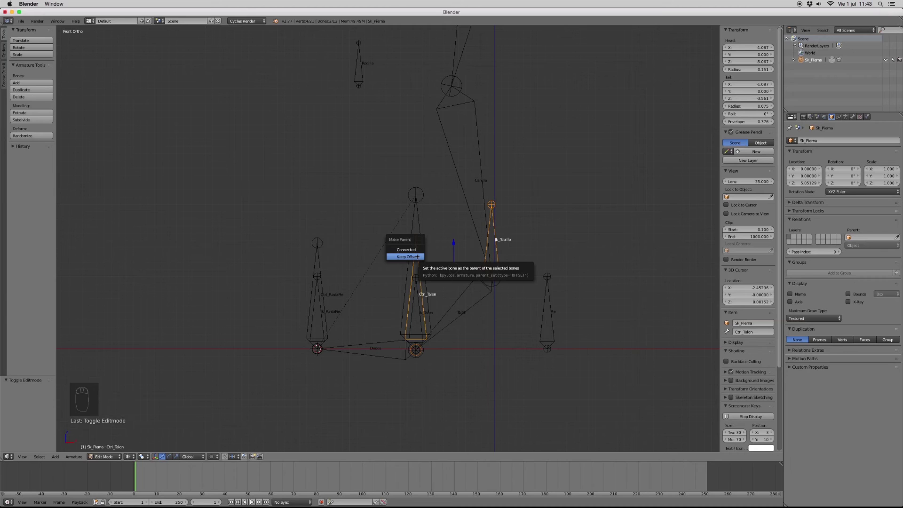
left_click(406, 257)
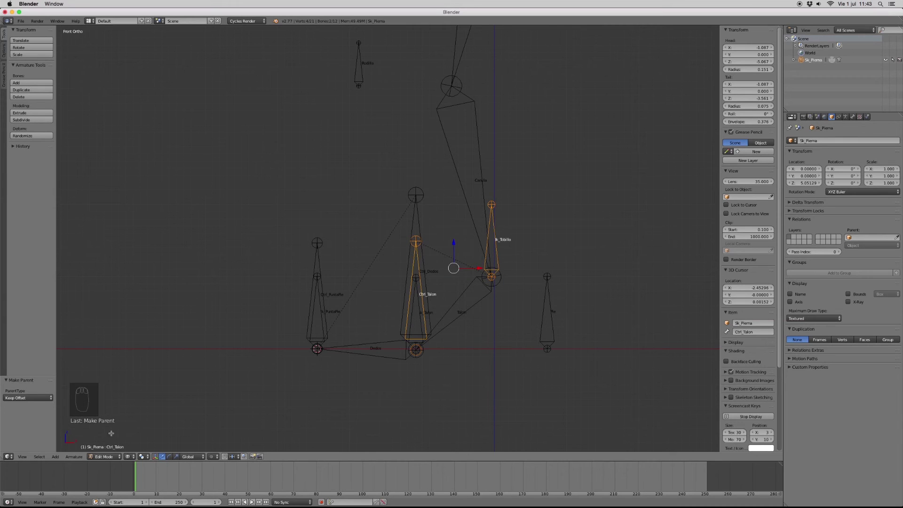
- Test rotating Ctrl_Talon in Pose Mode to check how the ankle follows, then cancel the rotation
left_click(104, 456)
left_click(111, 435)
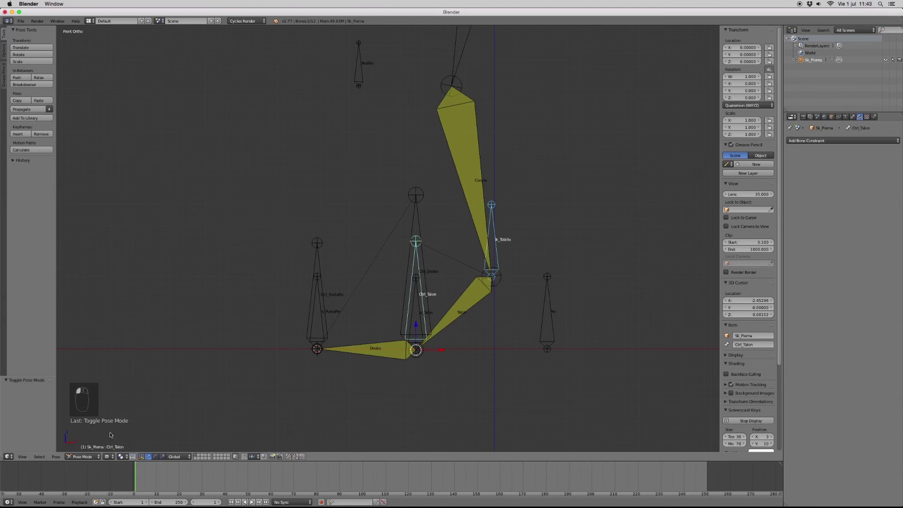
right_click(418, 262)
key("r")
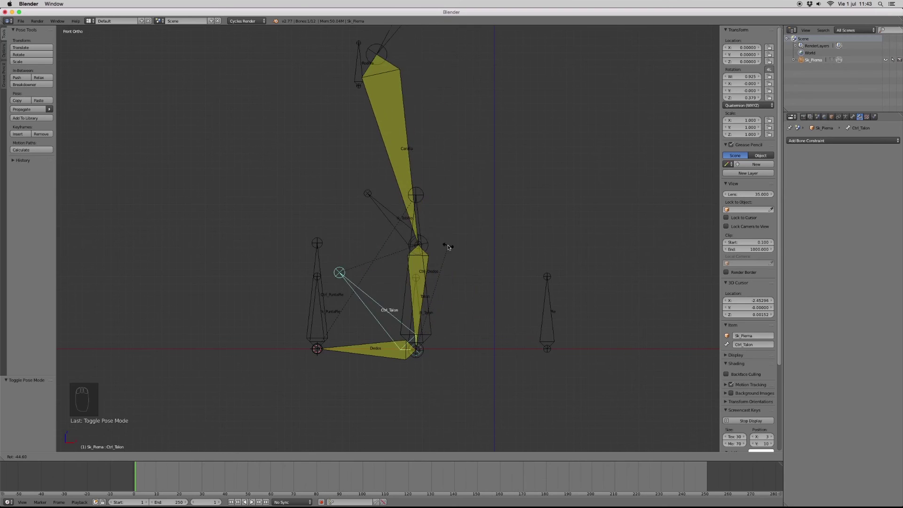
right_click(489, 275)
right_click(418, 236)
right_click(417, 244)
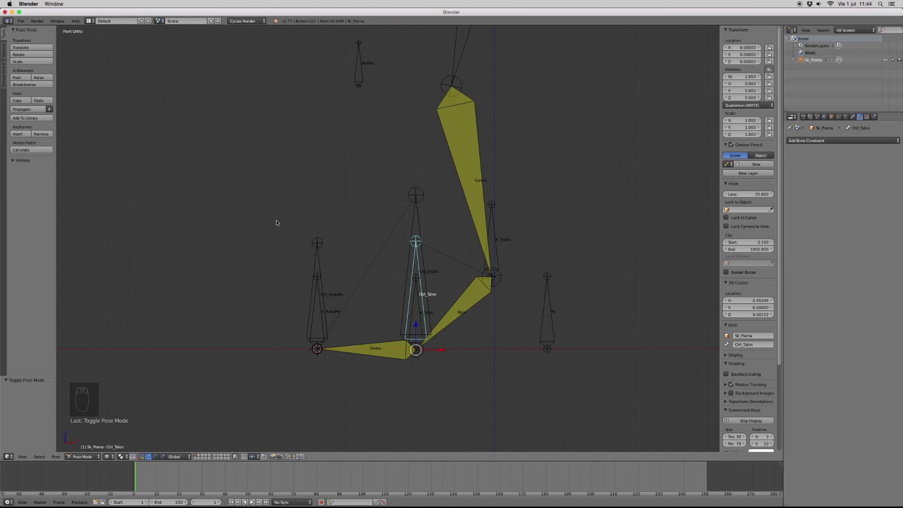
- Test rotating Ctrl_PuntaPie and moving Ctrl_Talon together with Ctrl_Dedos, cancelling each transform
right_click(311, 254)
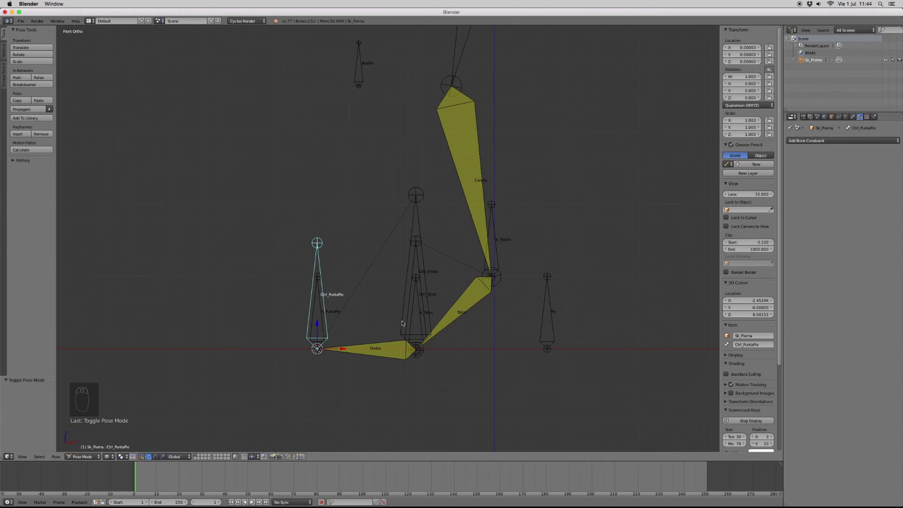
key("r")
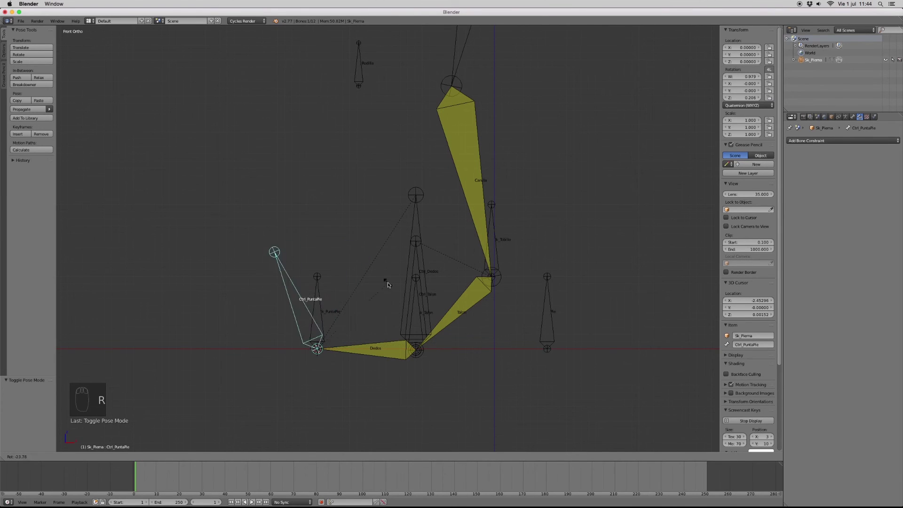
right_click(409, 270)
right_click(415, 260)
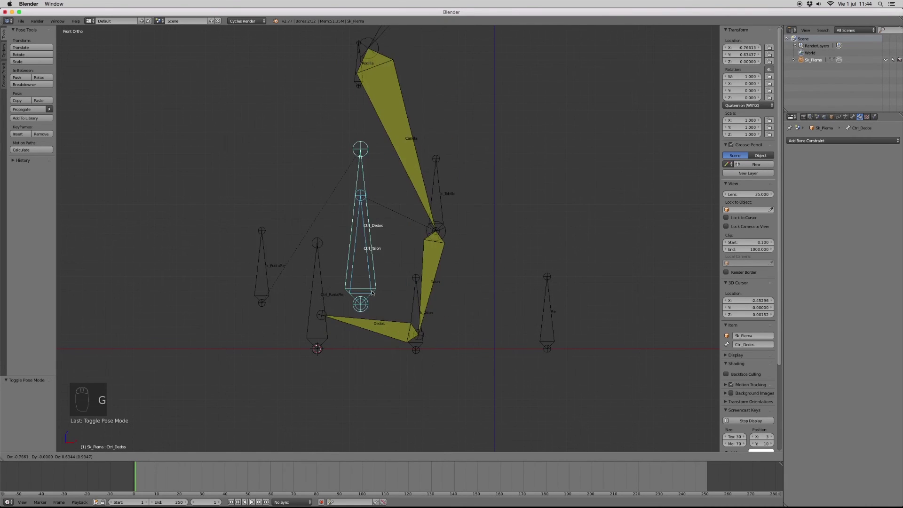
right_click(374, 289)
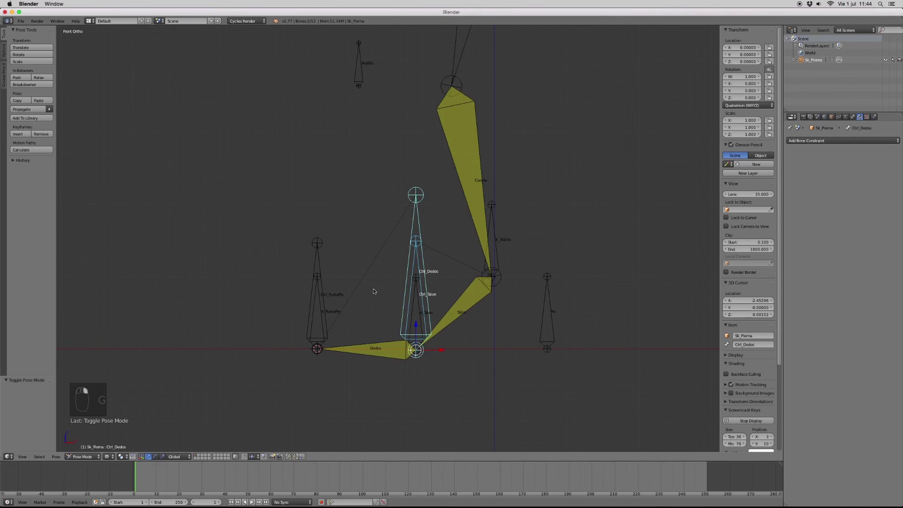
- Test moving the Ik_Talon bone at the heel control, then cancel the move
right_click(419, 319)
key("g")
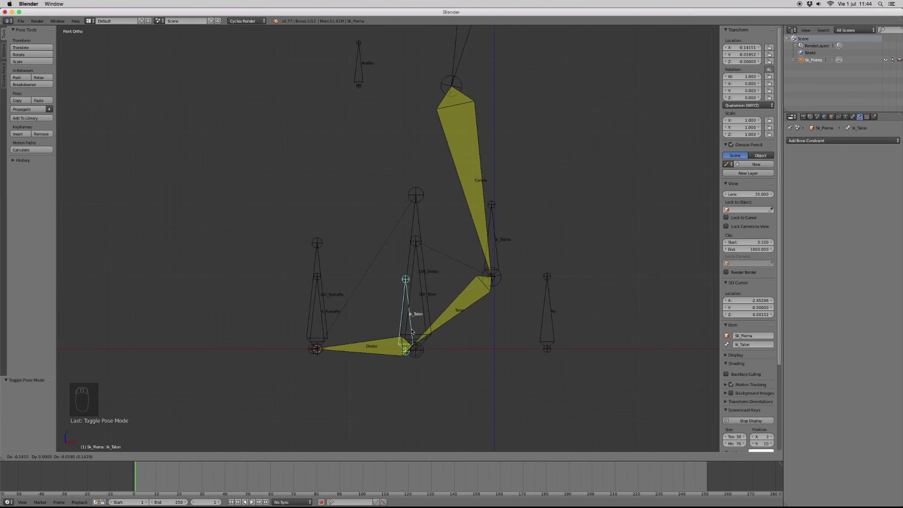
right_click(401, 288)
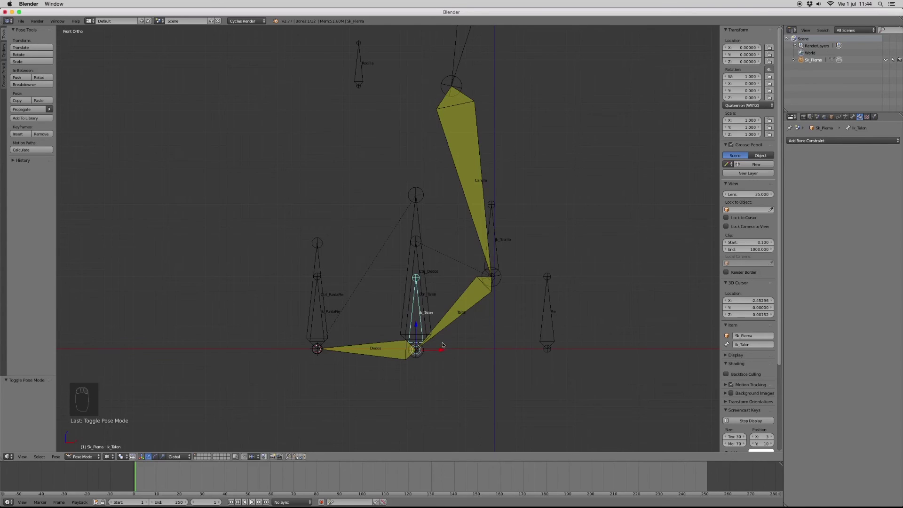
right_click(418, 258)
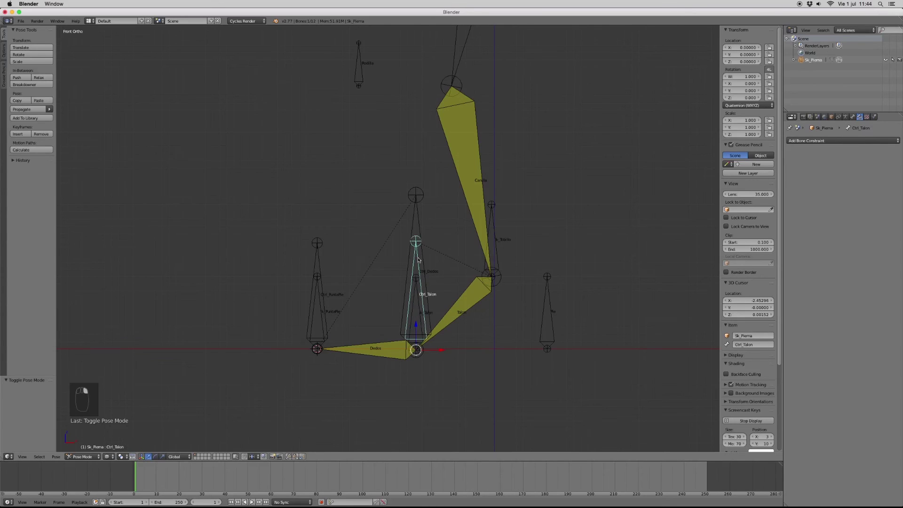
right_click(417, 219, "shift")
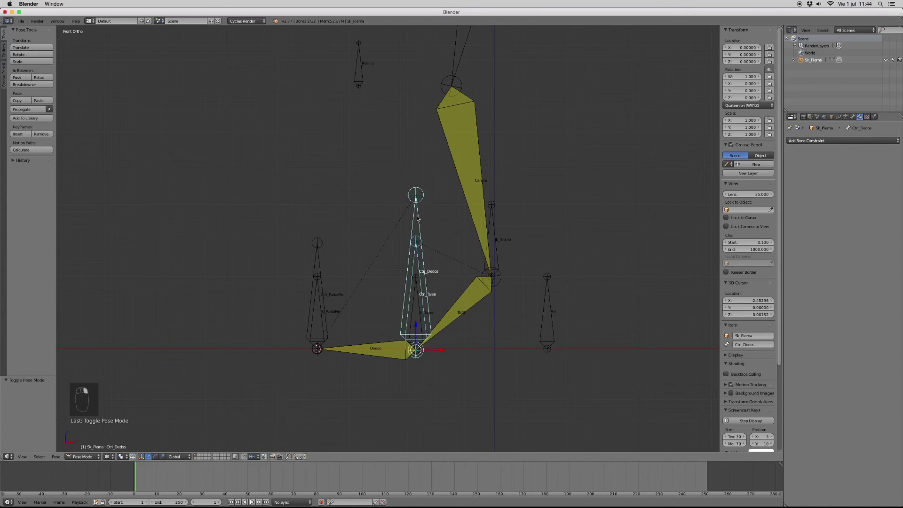
right_click(321, 261)
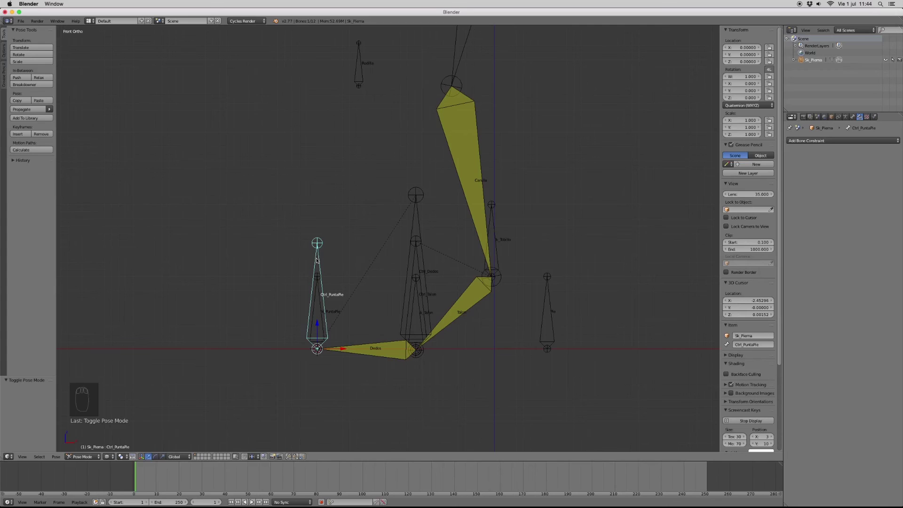
right_click(415, 306)
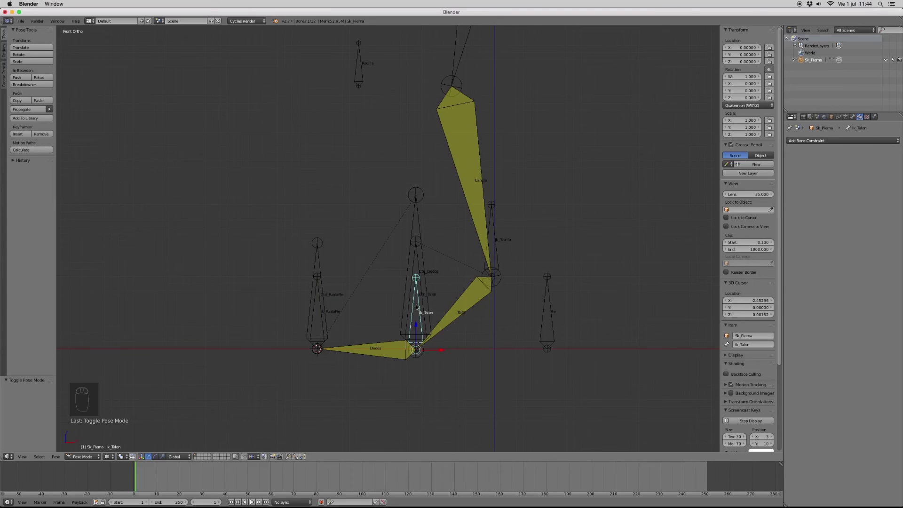
right_click(446, 328)
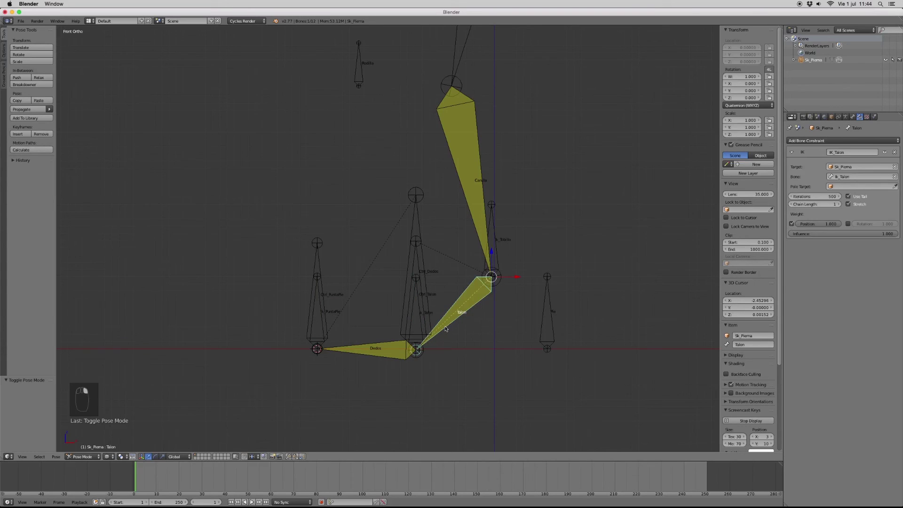
- Parent the Ik_Talon bone to Ctrl_PuntaPie in Edit Mode with Keep Offset
right_click(418, 312)
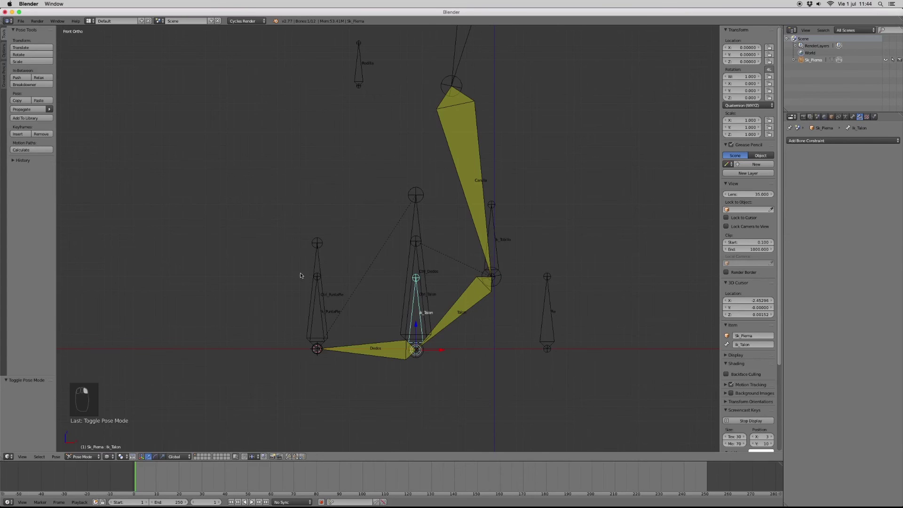
left_click(80, 457)
left_click(86, 441)
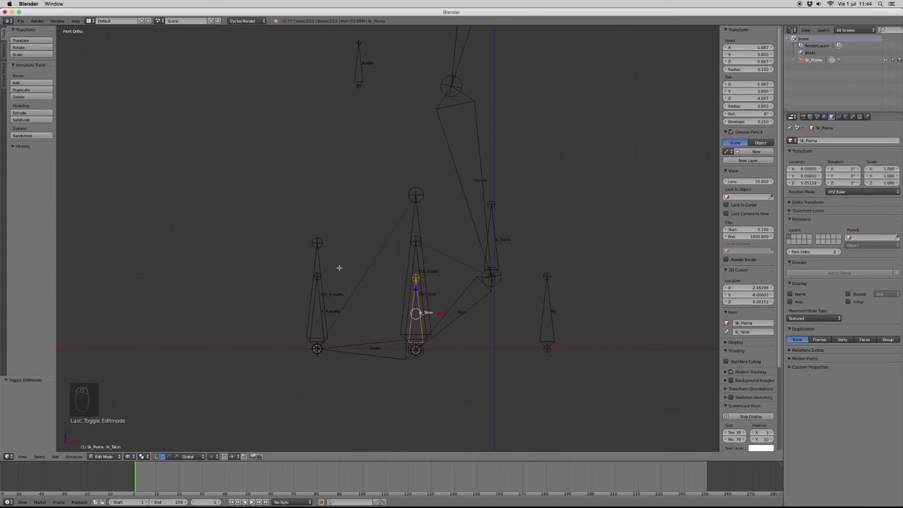
right_click(319, 258, "shift")
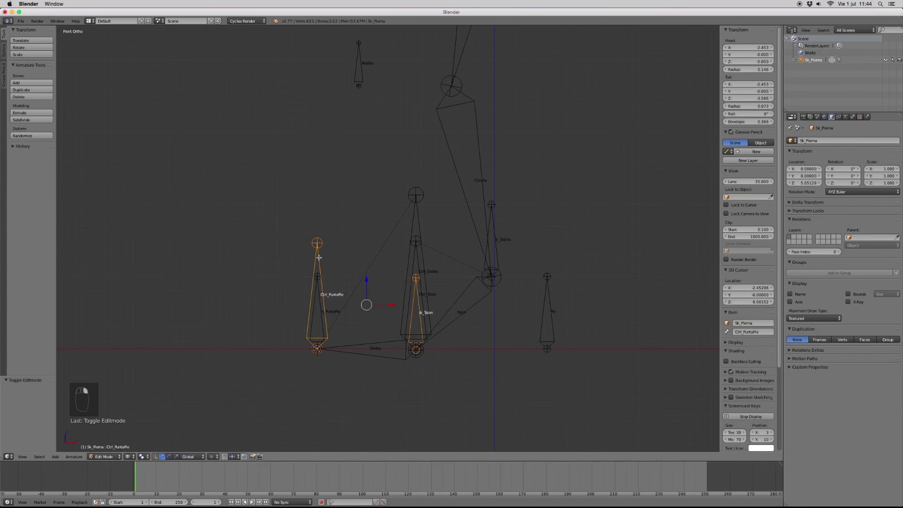
key("ctrl+p")
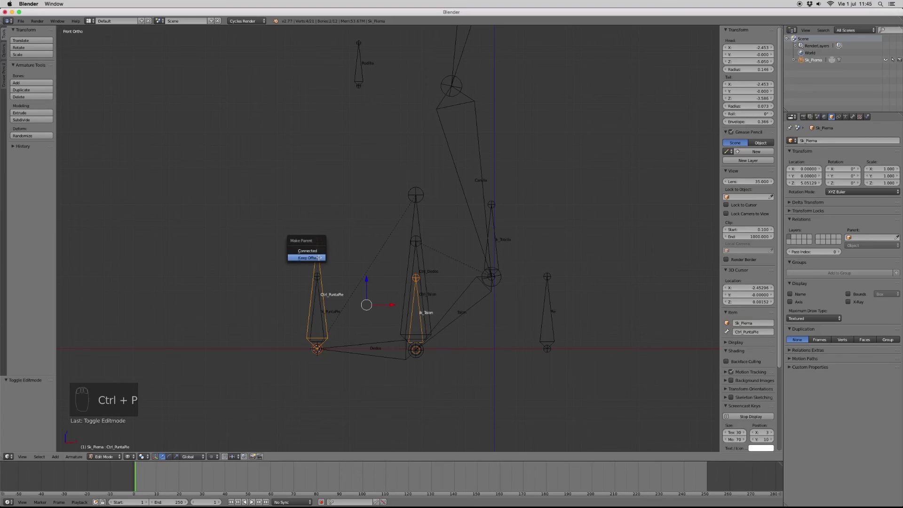
left_click(319, 257)
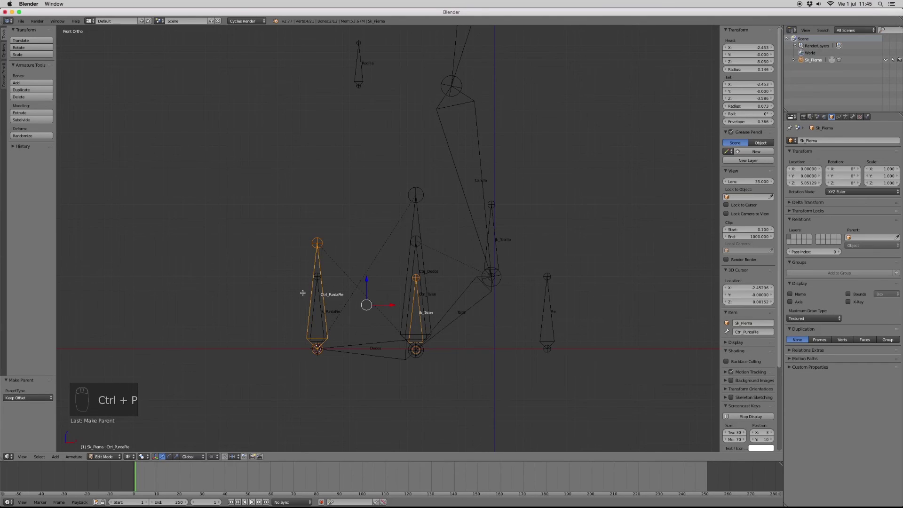
- Test rotating Ctrl_PuntaPie in Pose Mode to check how the Dedos and Talon bones follow, then cancel the rotation
left_click(115, 457)
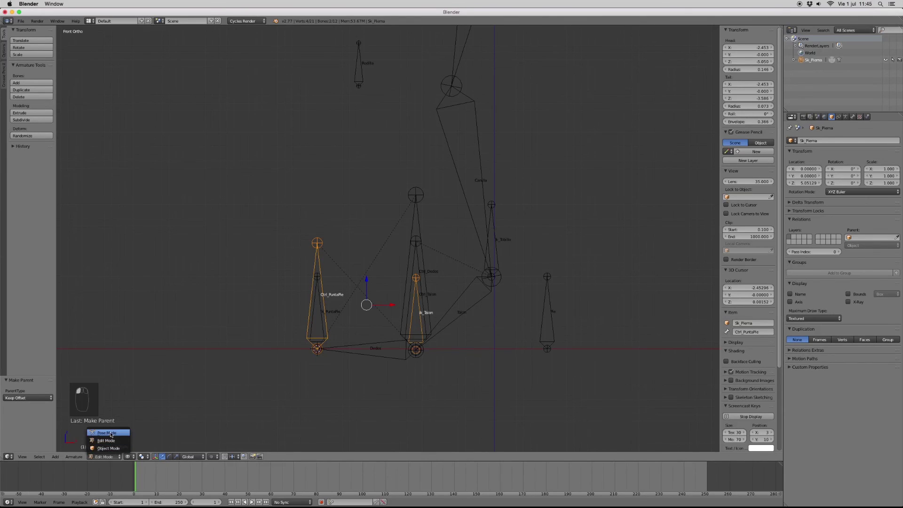
left_click(111, 433)
right_click(317, 250)
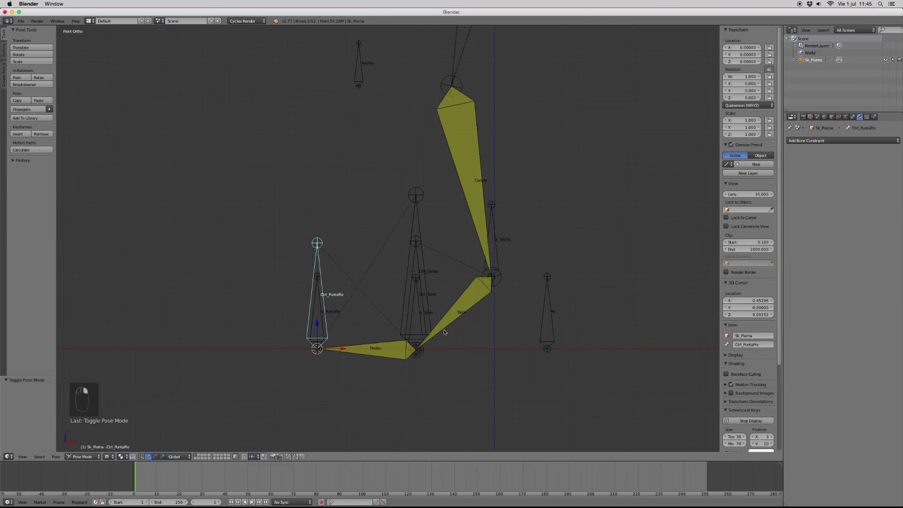
key("r")
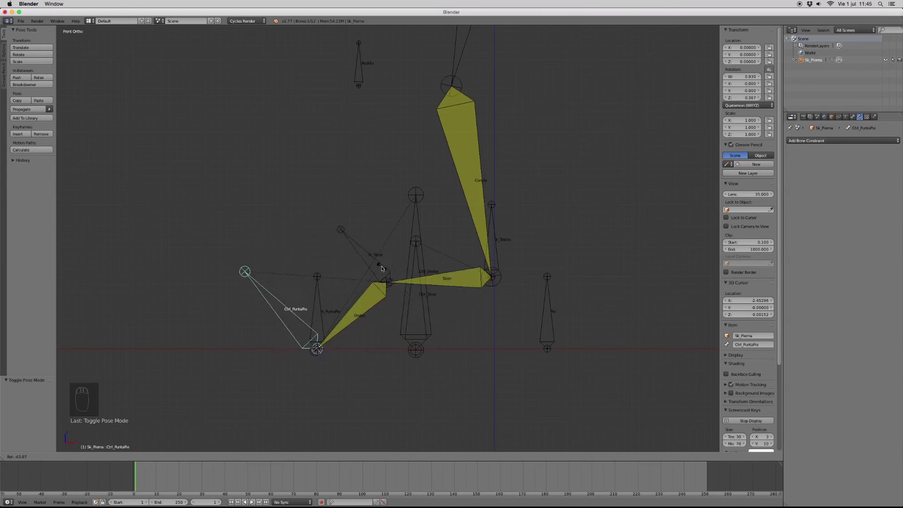
right_click(389, 284)
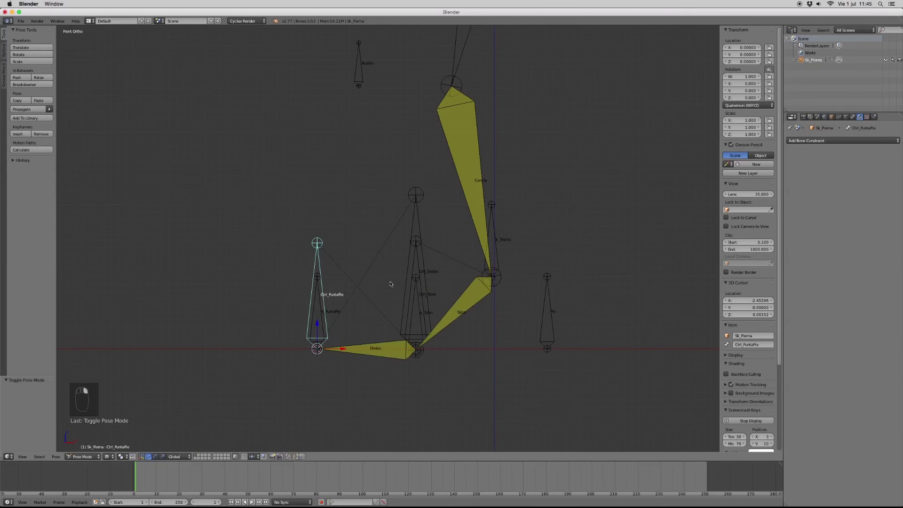
right_click(502, 254)
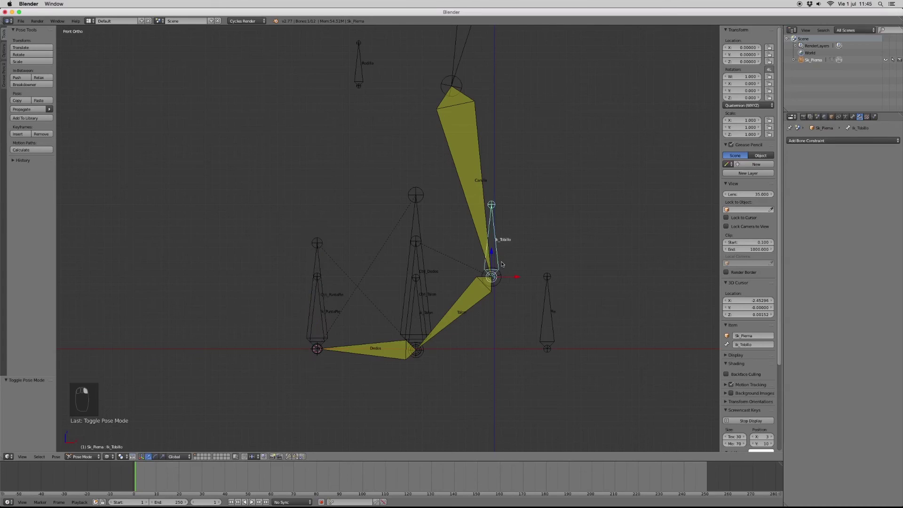
right_click(420, 267)
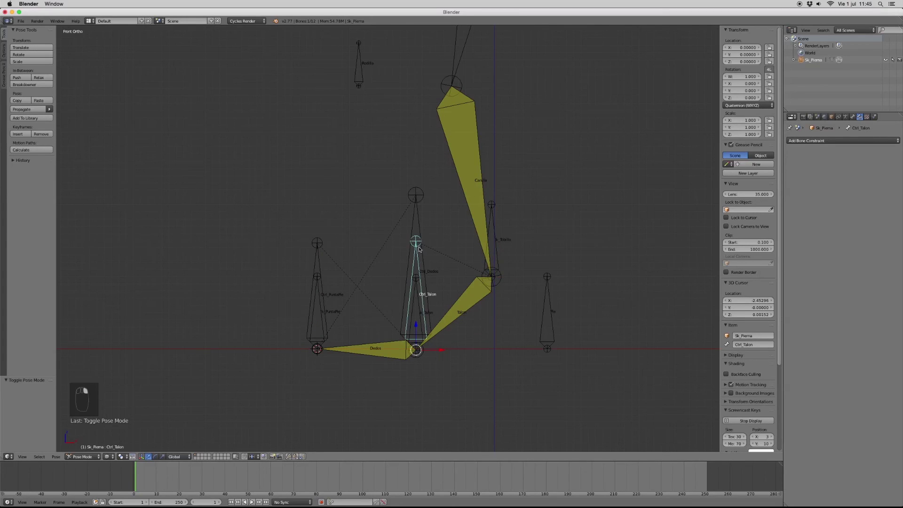
right_click(414, 223)
right_click(420, 250)
right_click(412, 226, "shift")
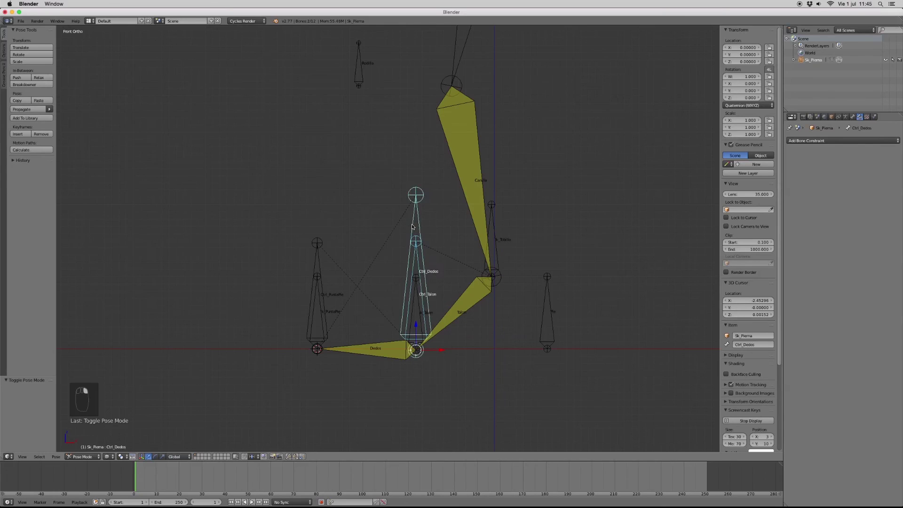
right_click(417, 279)
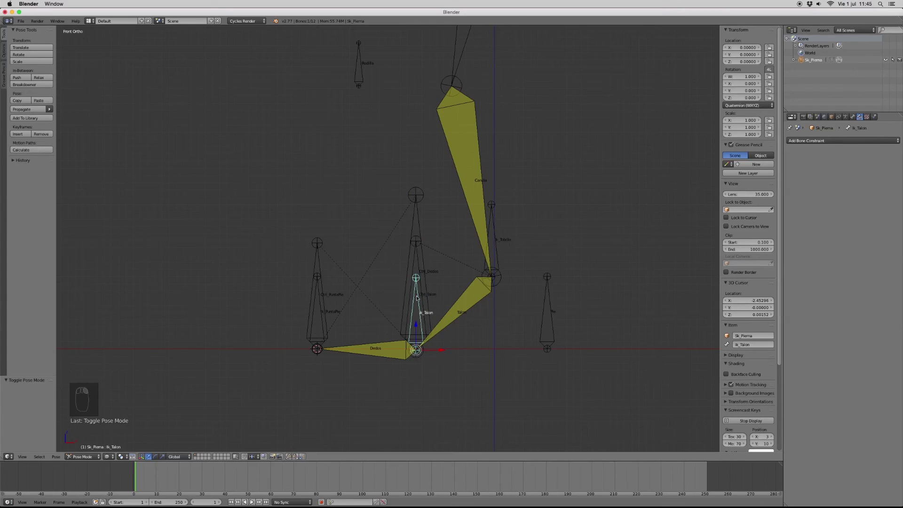
- Parent the Ctrl_Dedos and Ctrl_Talon bones to Ctrl_PuntaPie in Edit Mode with Keep Offset
right_click(321, 253)
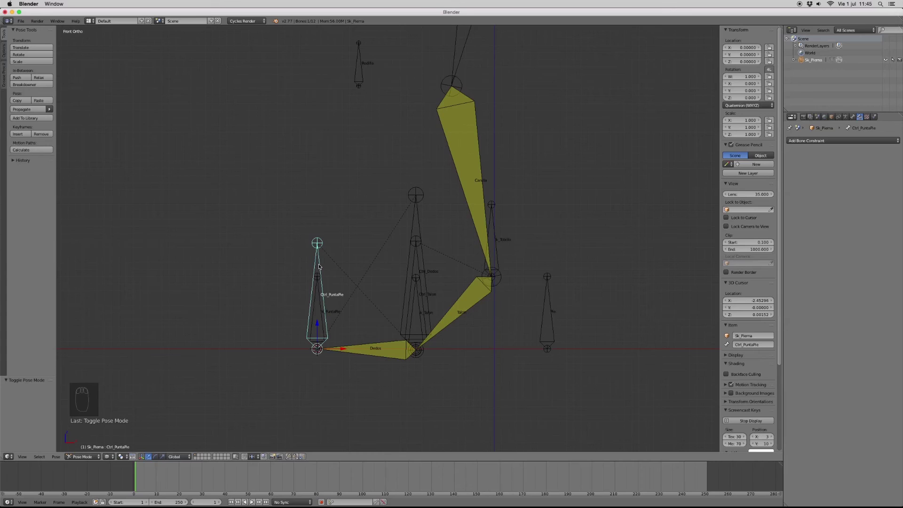
left_click(86, 457)
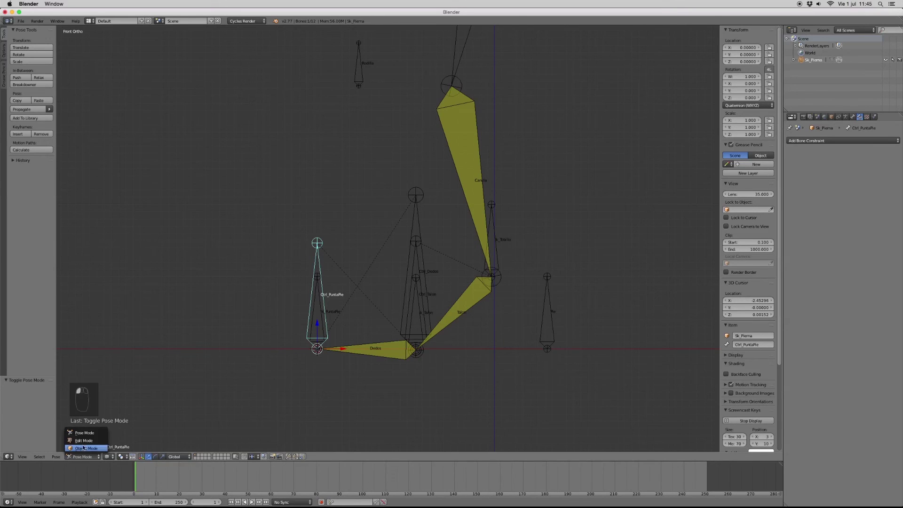
left_click(85, 441)
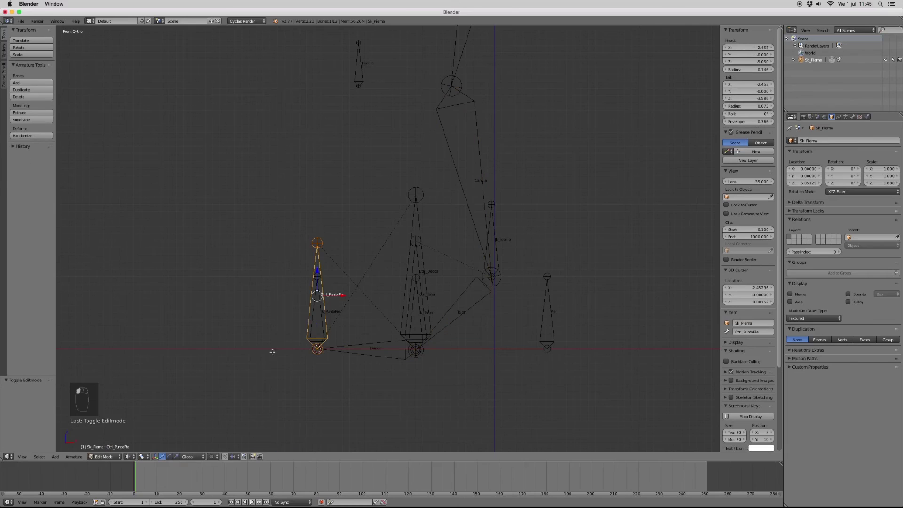
right_click(421, 226)
right_click(417, 255, "shift")
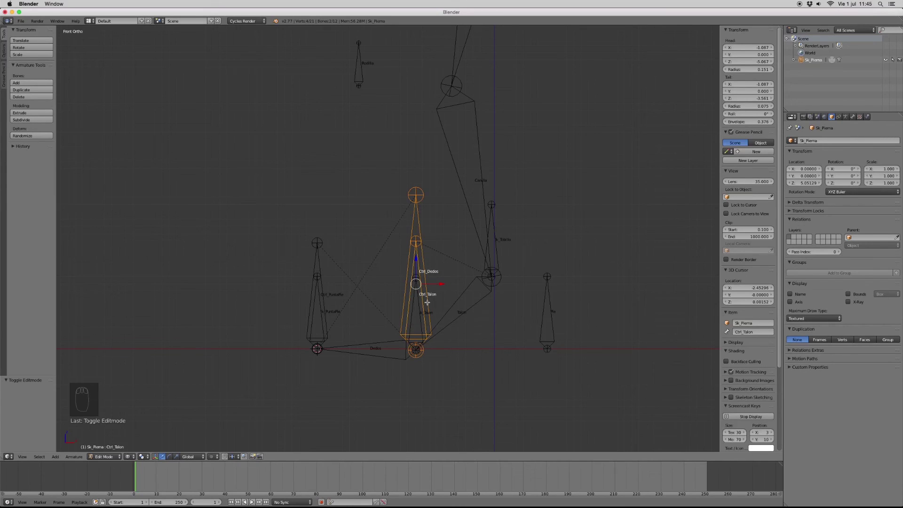
right_click(315, 257, "shift")
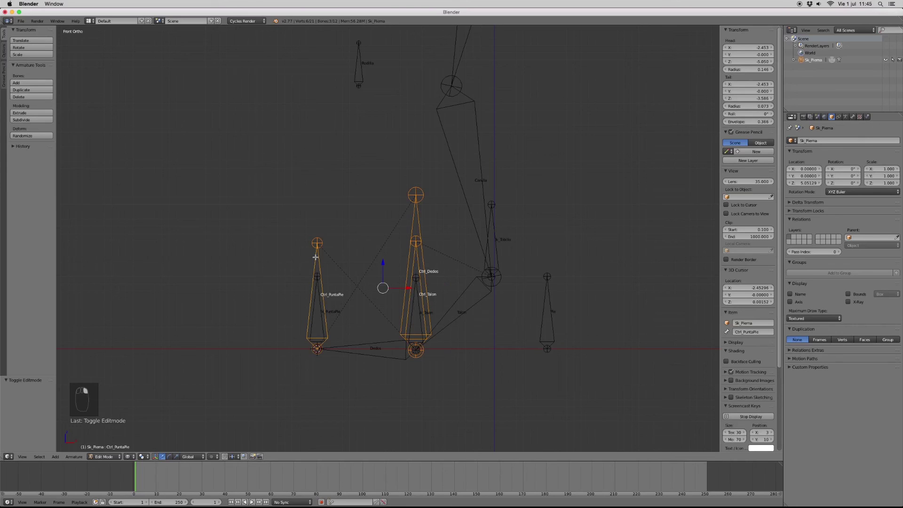
key("ctrl+p")
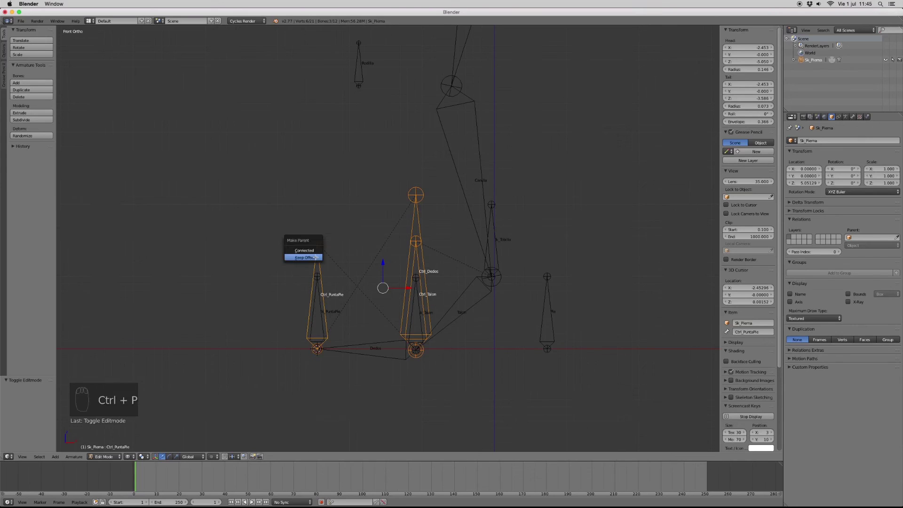
left_click(305, 257)
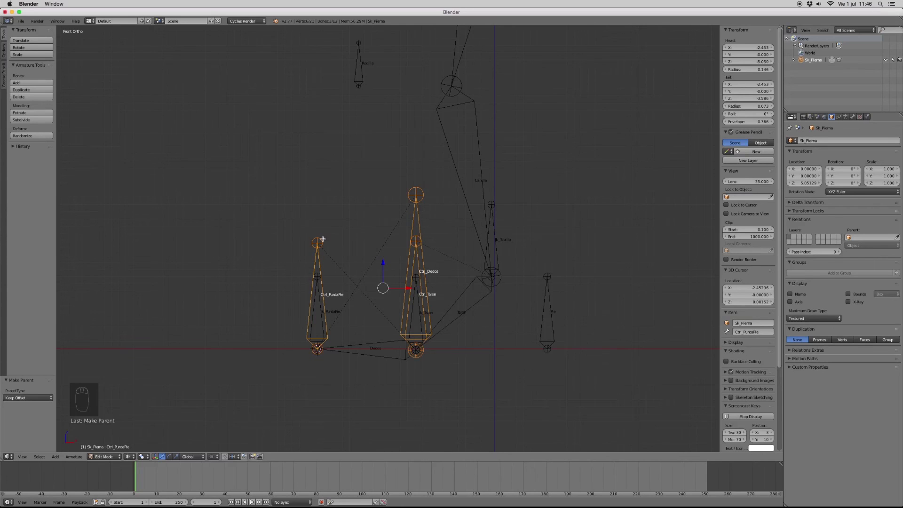
- Return to Pose Mode and test rotating Ctrl_PuntaPie to check that the other foot controls follow, then cancel the rotation
key("Tab")
key("Tab")
left_click(107, 456)
left_click(107, 433)
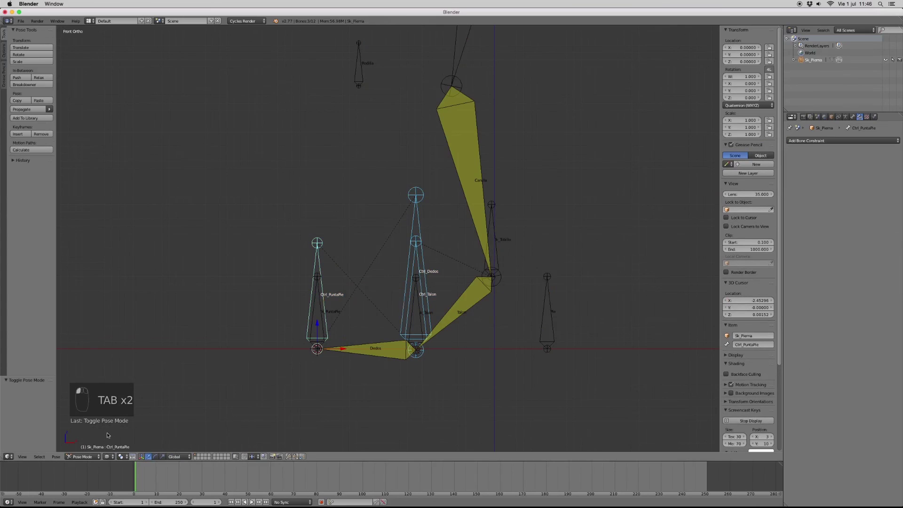
right_click(318, 259)
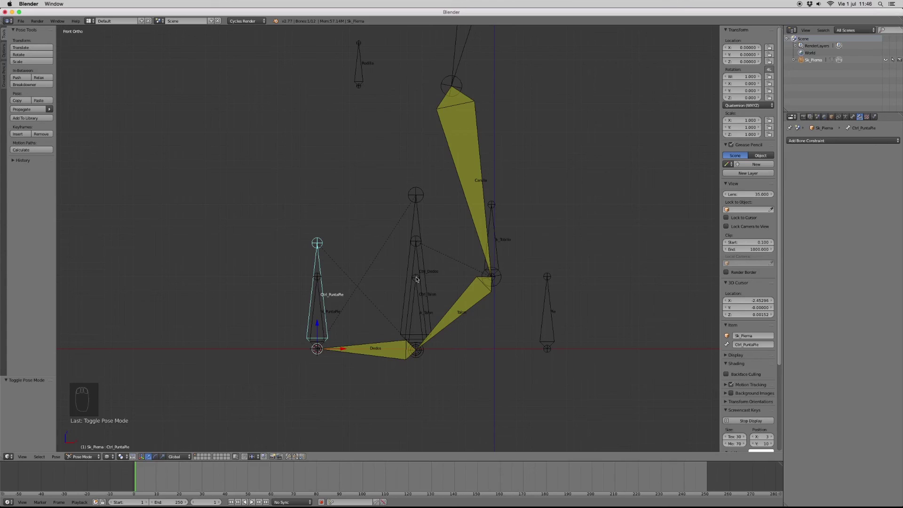
key("r")
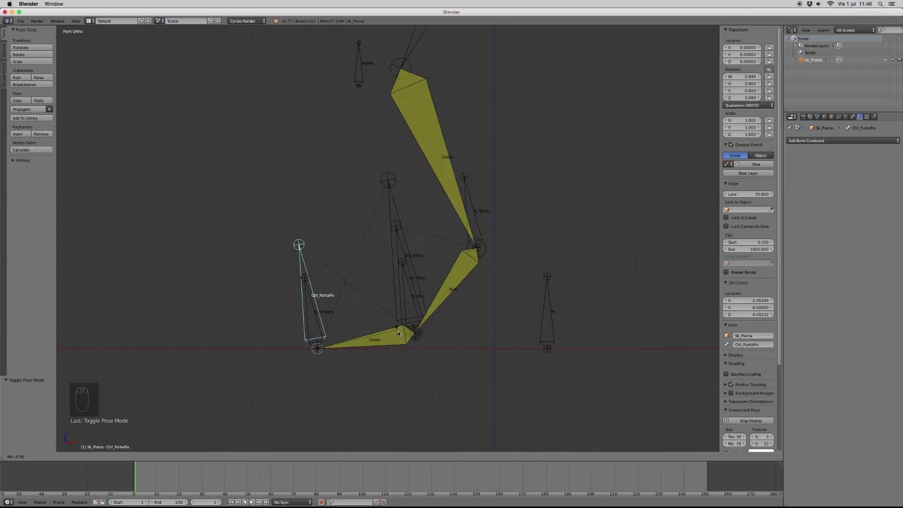
right_click(387, 288)
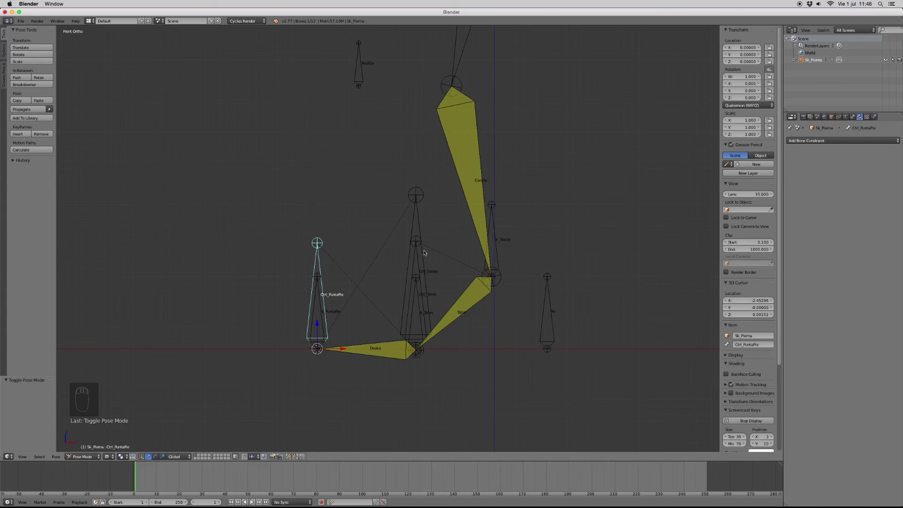
- Parent the Ctrl_PuntaPie bone to the Pie bone in Edit Mode with Keep Offset
right_click(543, 329)
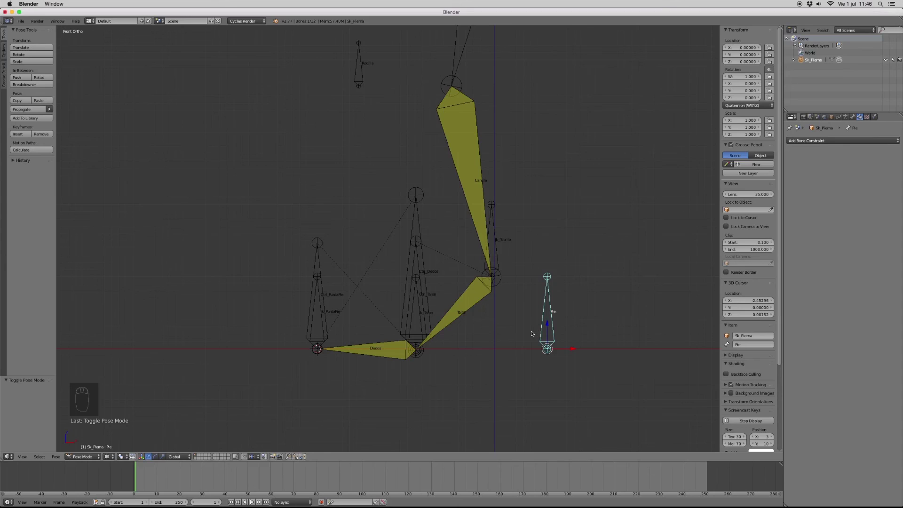
right_click(319, 256)
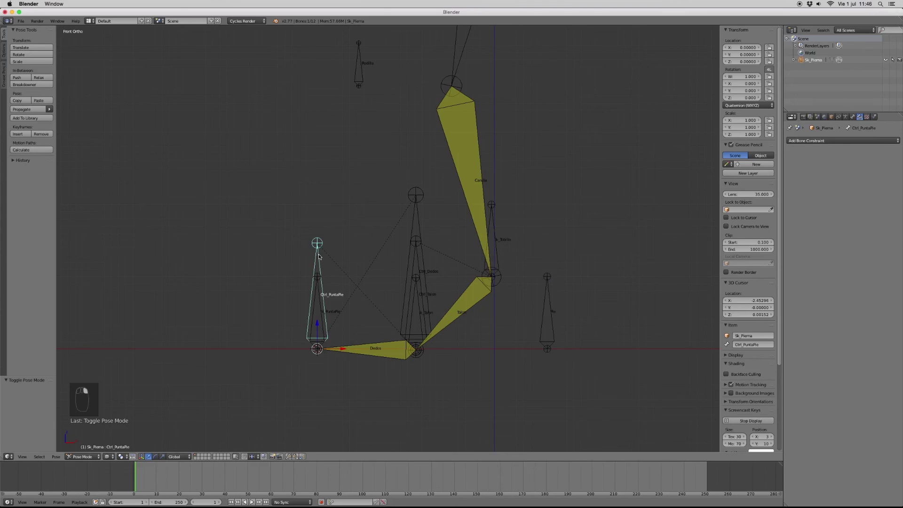
key("Tab")
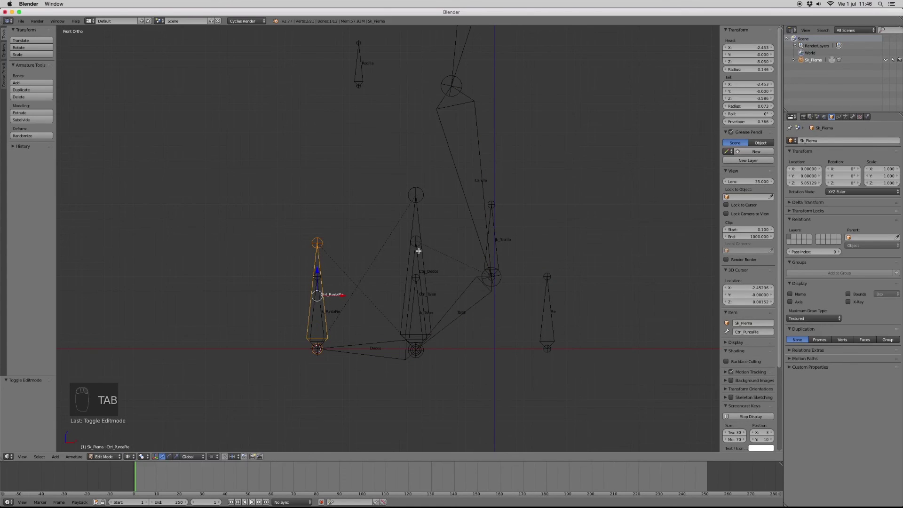
right_click(421, 226)
right_click(418, 255, "shift")
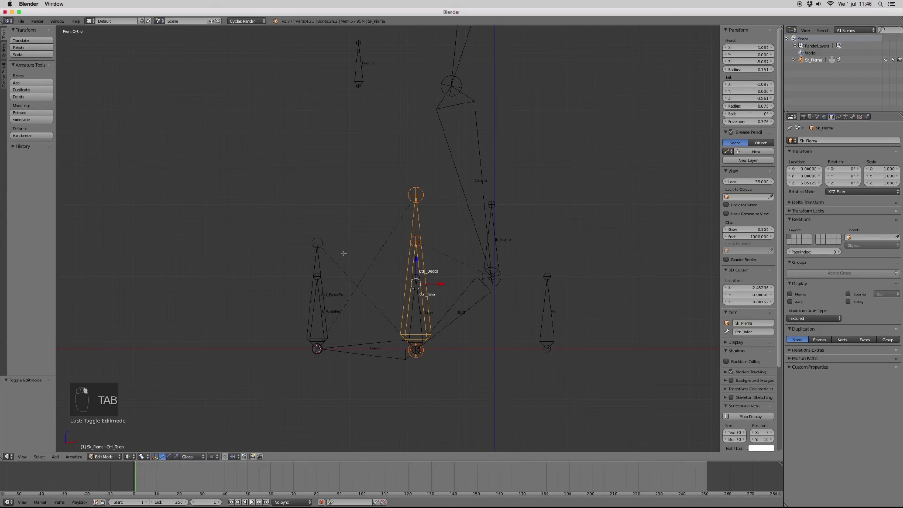
right_click(313, 255)
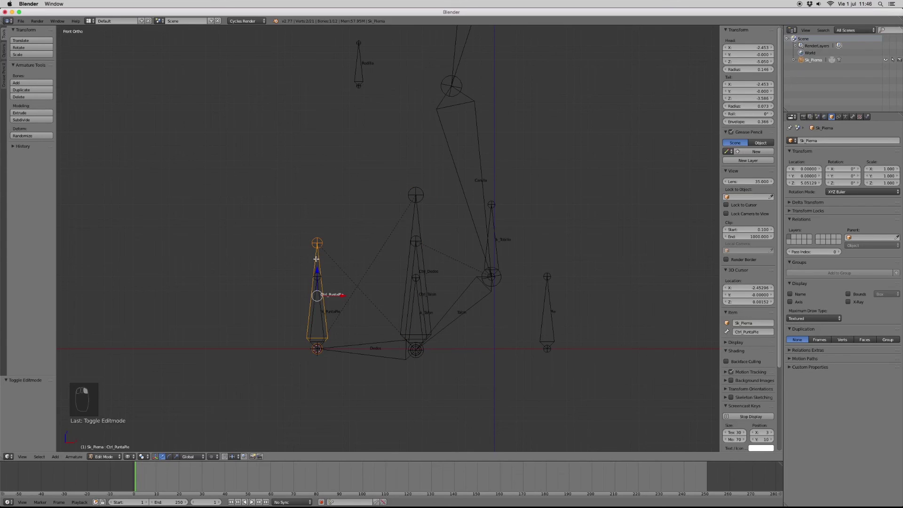
right_click(549, 314, "shift")
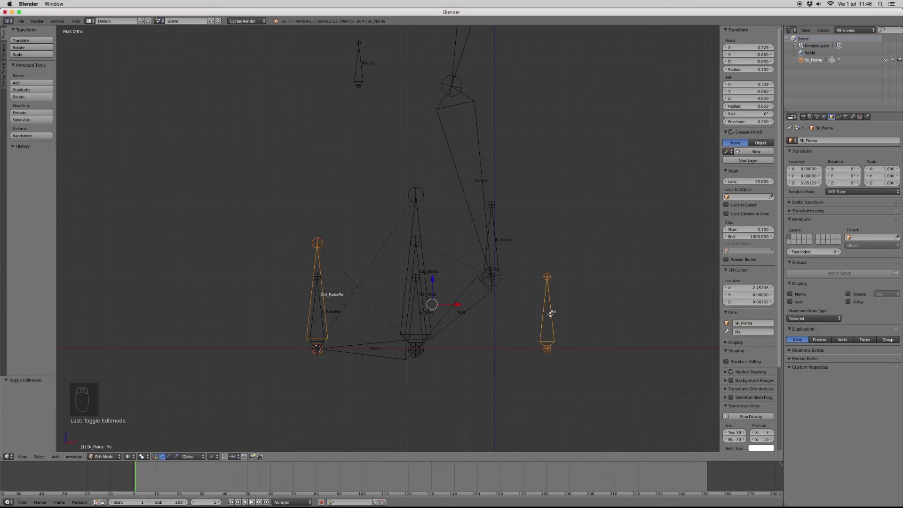
key("ctrl+p")
left_click(550, 314)
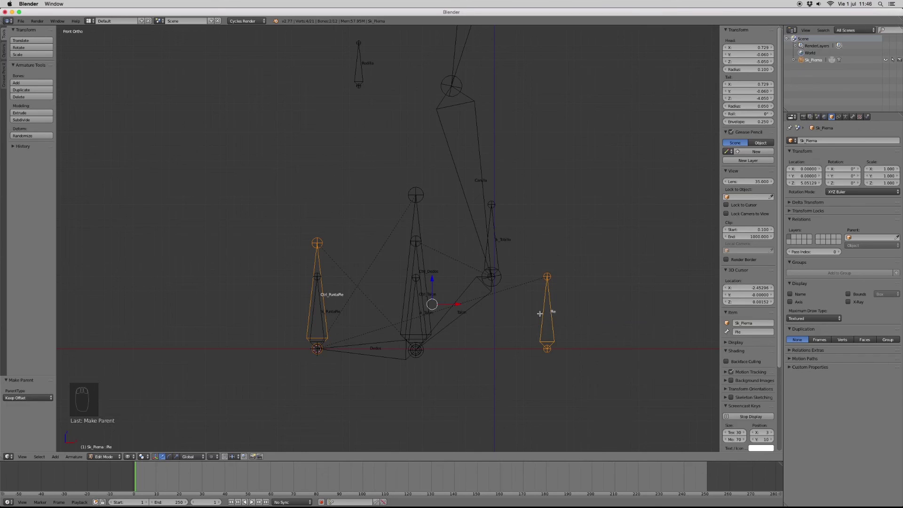
- Test moving and rotating the Pie bone in Pose Mode to check the whole foot, cancelling each transform
key("Tab")
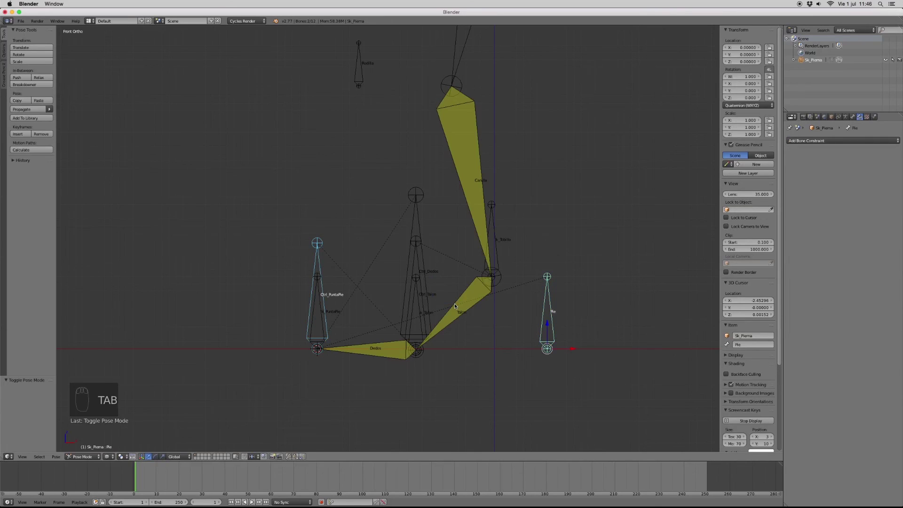
left_click(549, 351)
key("g")
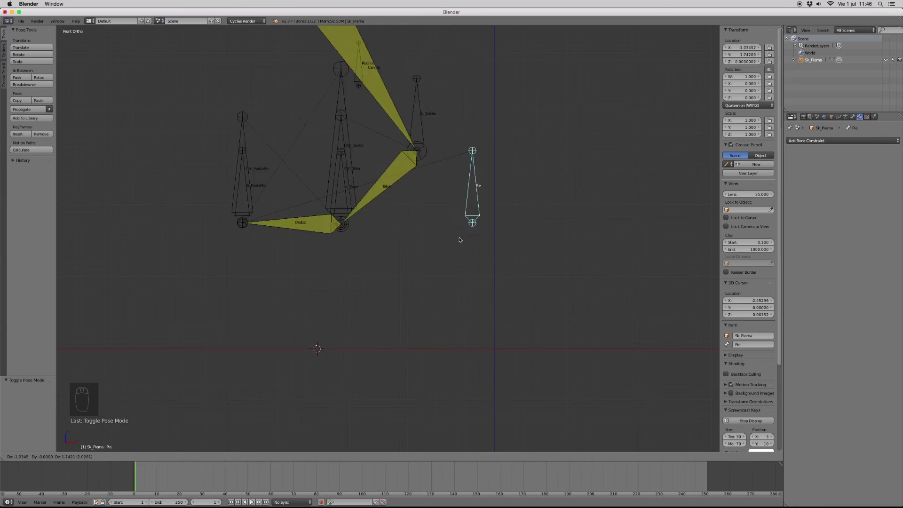
right_click(544, 309)
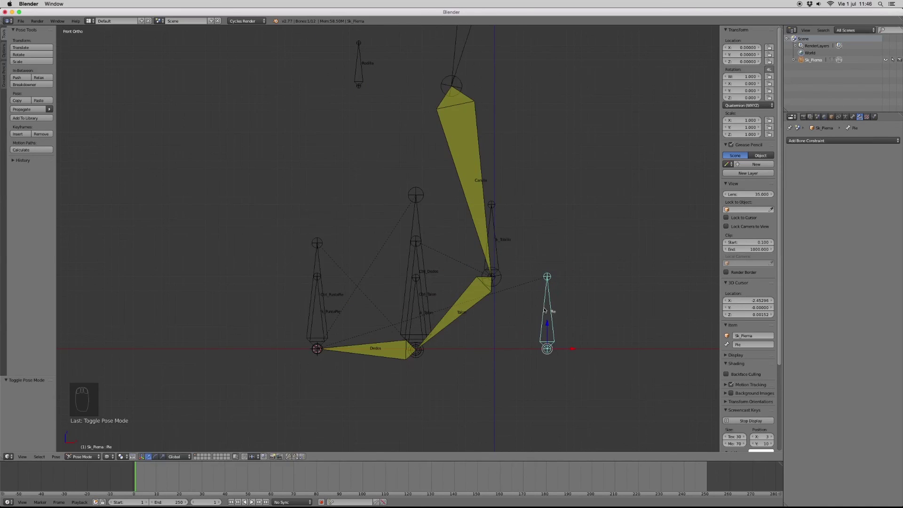
key("r")
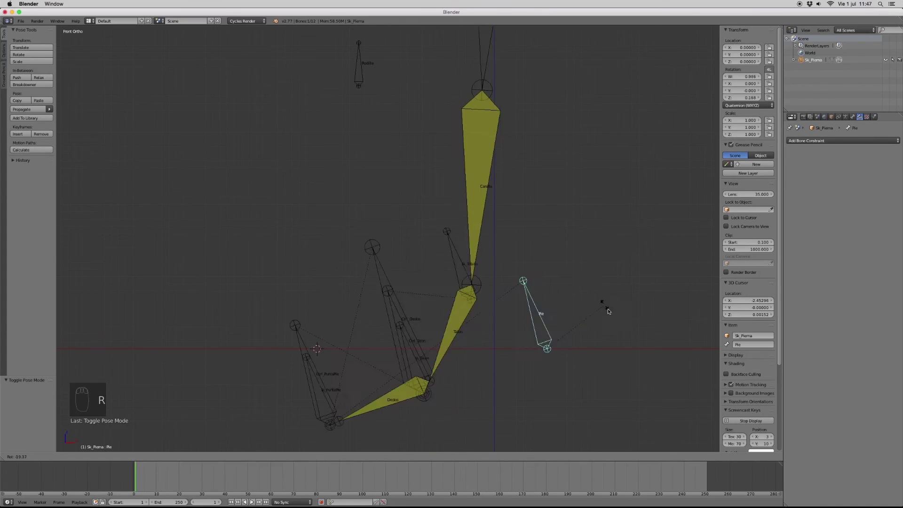
right_click(597, 330)
- Test rotating Ctrl_Talon, Ctrl_Dedos and Ctrl_PuntaPie one after another, cancelling each rotation
right_click(419, 258)
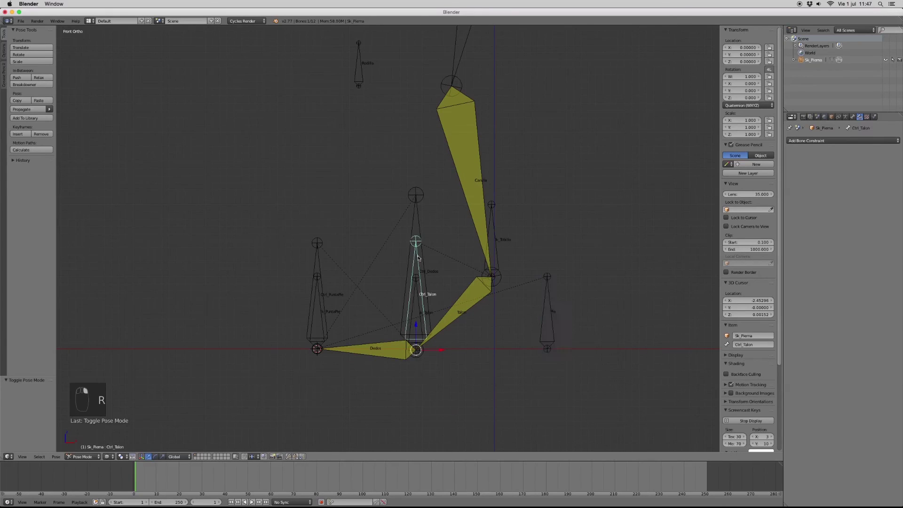
key("r")
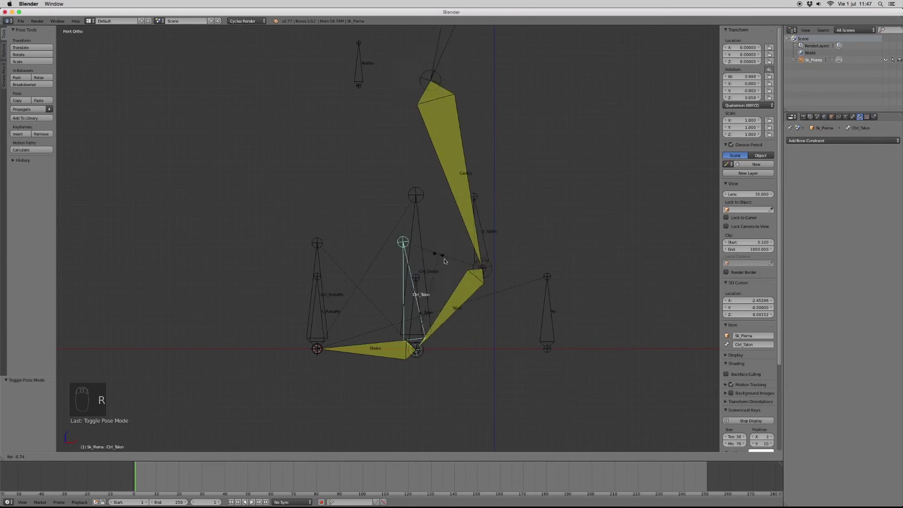
right_click(427, 252)
right_click(425, 252)
key("r")
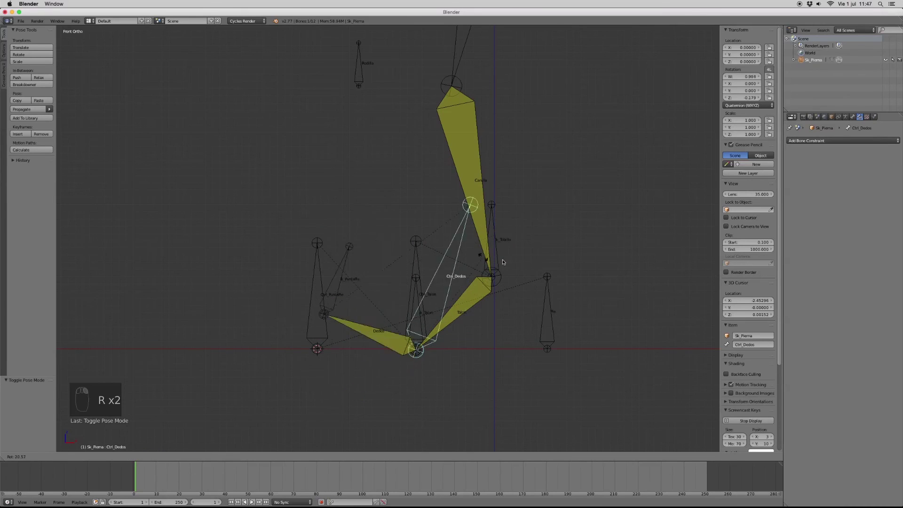
right_click(438, 245)
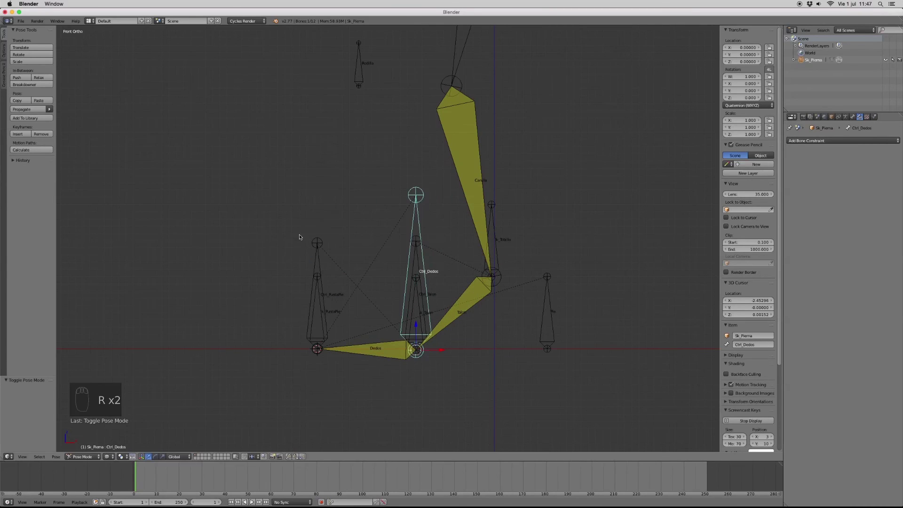
right_click(327, 247)
key("r")
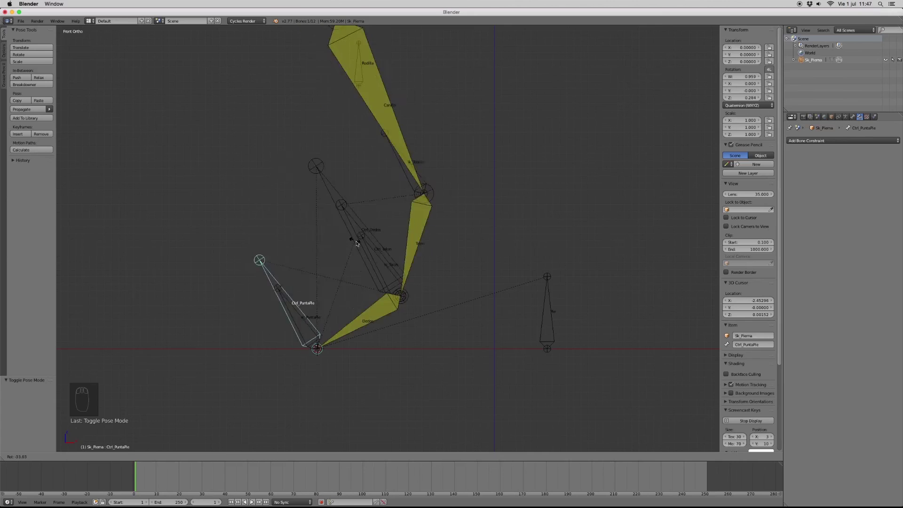
right_click(356, 240)
- Move the Pie bone up about 1.18 units and test rotating it from there, then cancel the rotation
right_click(555, 344)
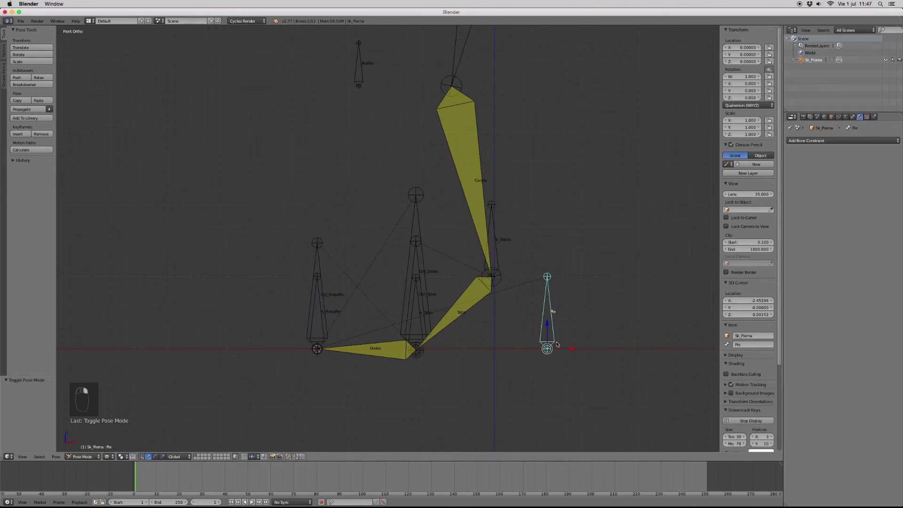
key("g")
left_click(584, 261)
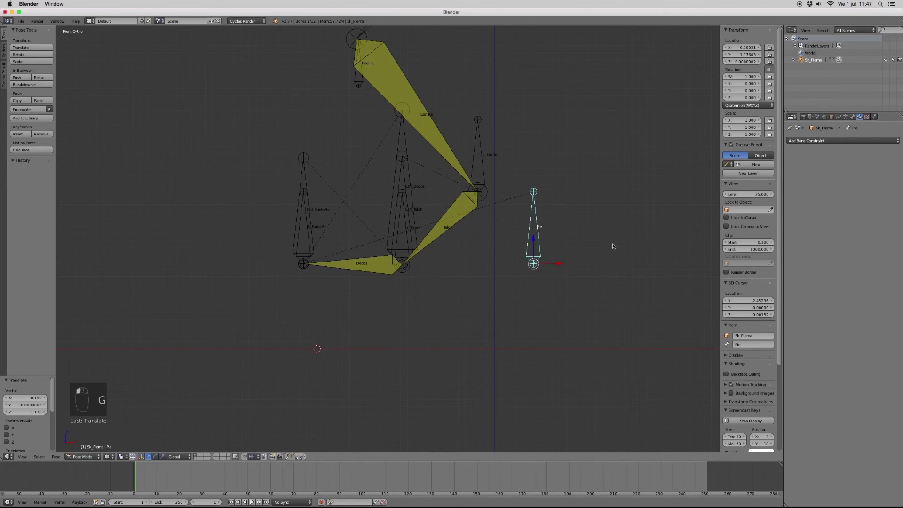
key("r")
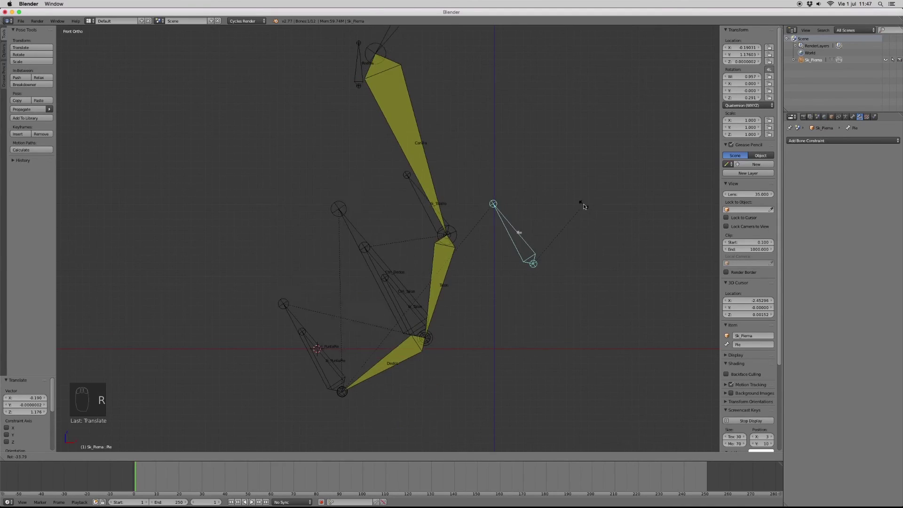
right_click(612, 229)
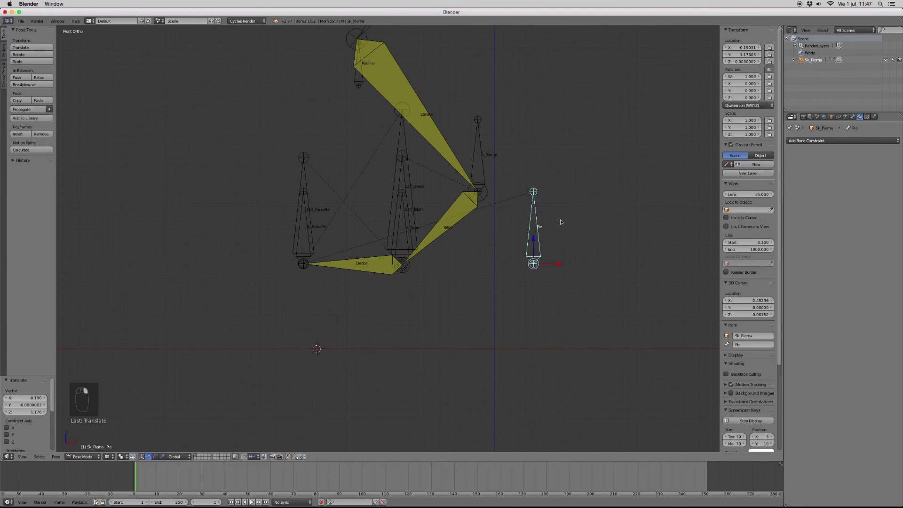
- Clear the pose rotation and location of all bones in the armature
key("a")
key("a")
key("a")
key("alt+r")
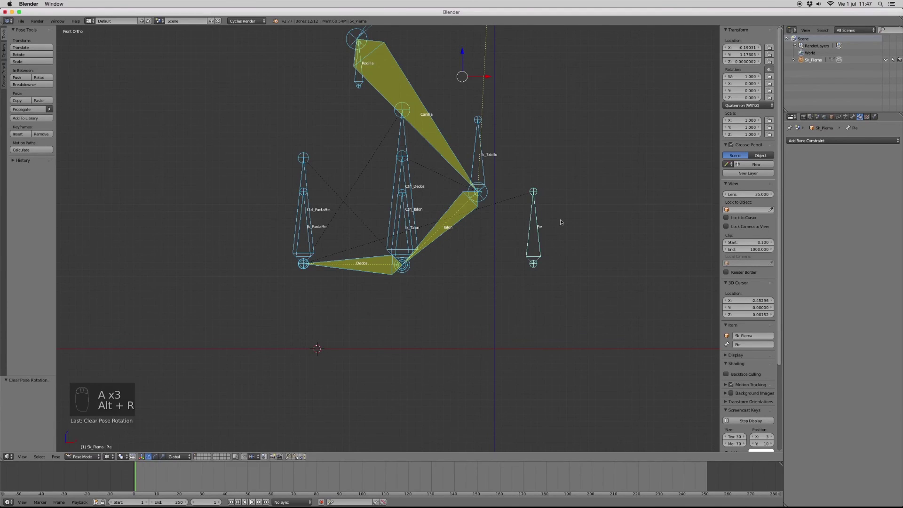
key("alt+g")
scroll(464, 241, "down", 2)
middle_click_drag(422, 173, 388, 256, "shift")
scroll(385, 243, "down", 2)
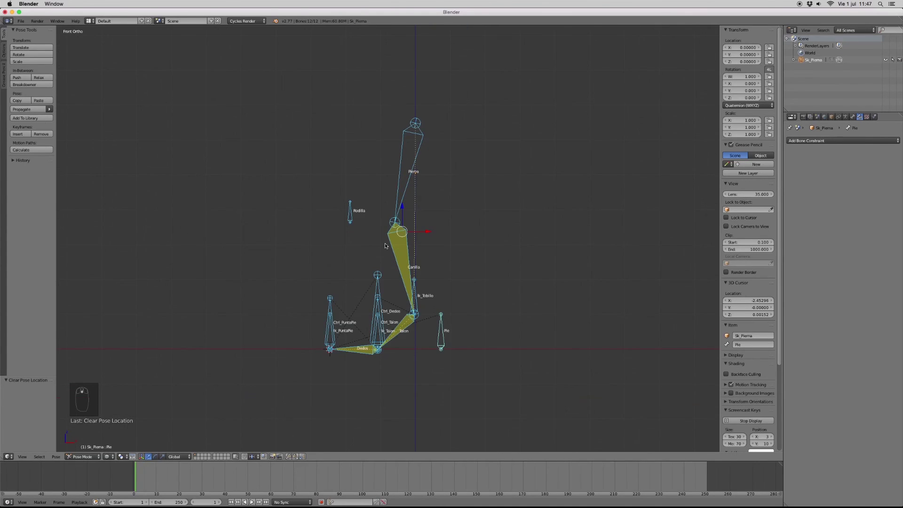
left_click(448, 254)
scroll(448, 254, "down", 3)
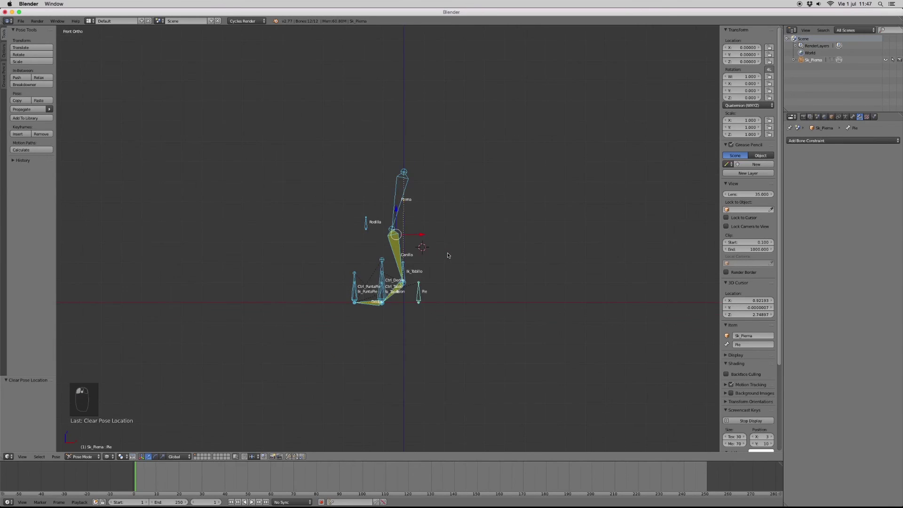
scroll(448, 255, "up", 4)
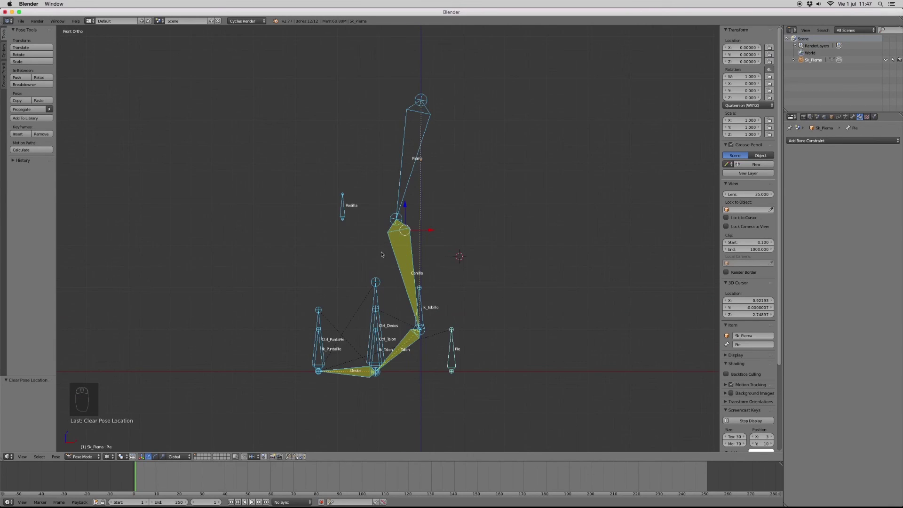
- In Edit Mode, move the Ik_PuntaPie, Ik_Talon and Ik_Tobillo bones to the first bone layer of the second row
key("a")
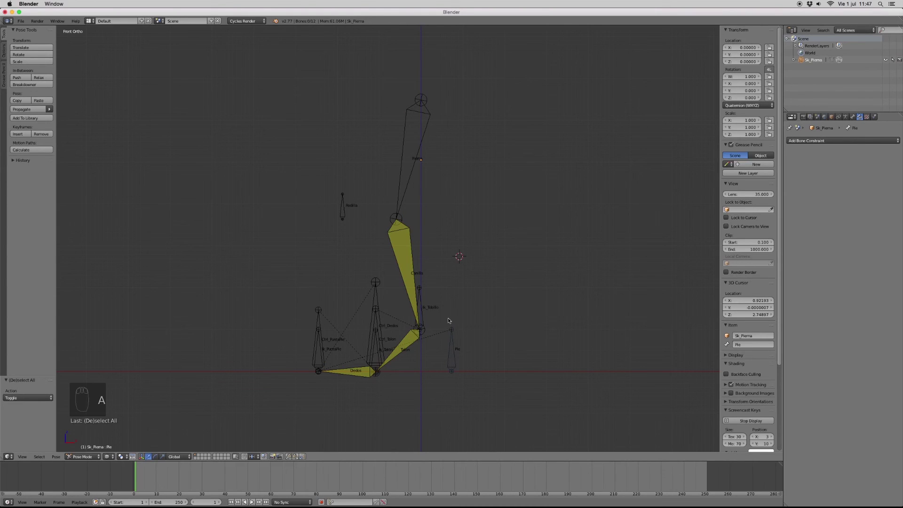
left_click(846, 116)
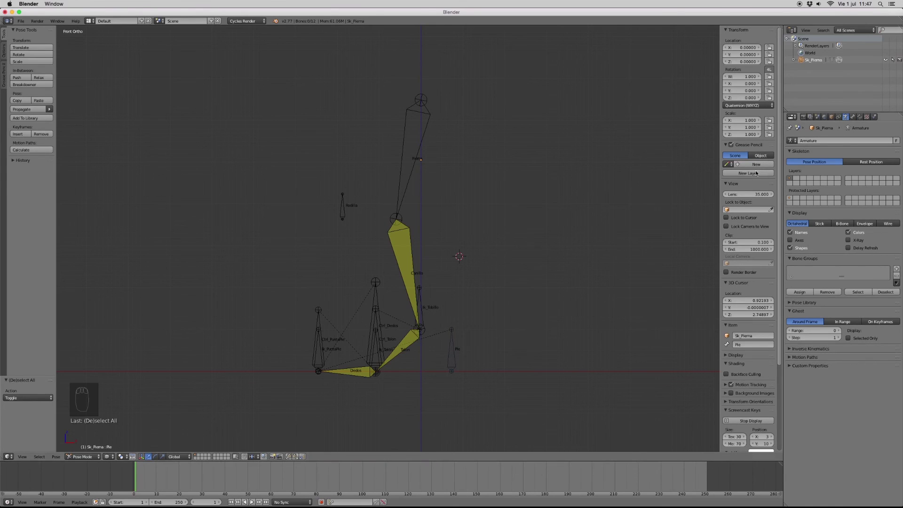
scroll(320, 346, "down", 2)
scroll(320, 346, "up", 3)
right_click(306, 372)
right_click(377, 368, "shift")
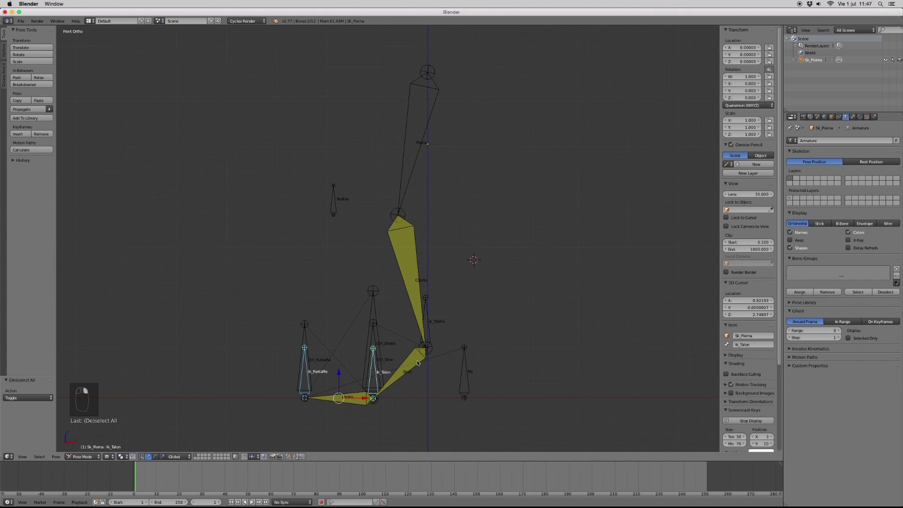
right_click(427, 310, "shift")
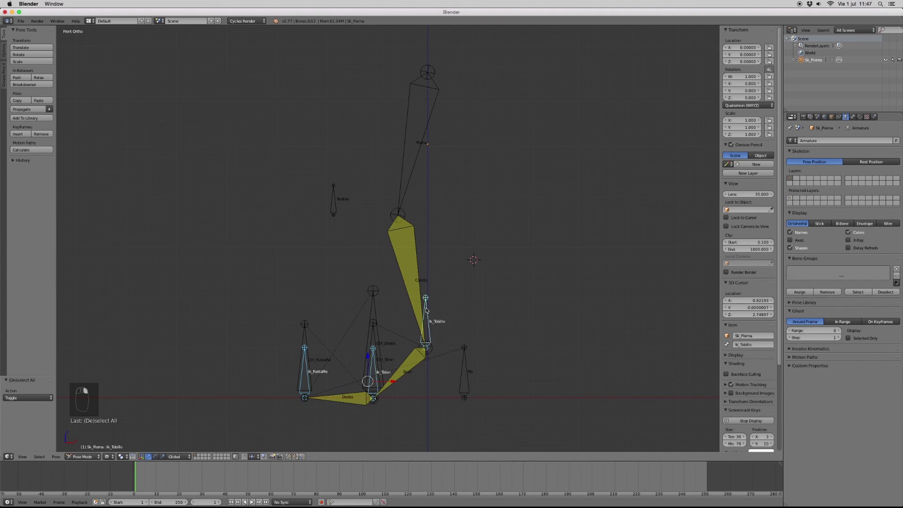
key("Tab")
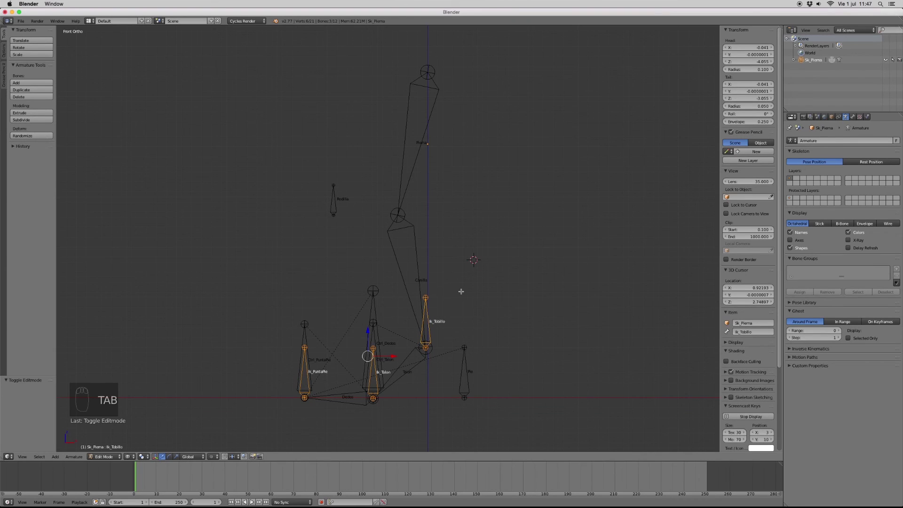
key("m")
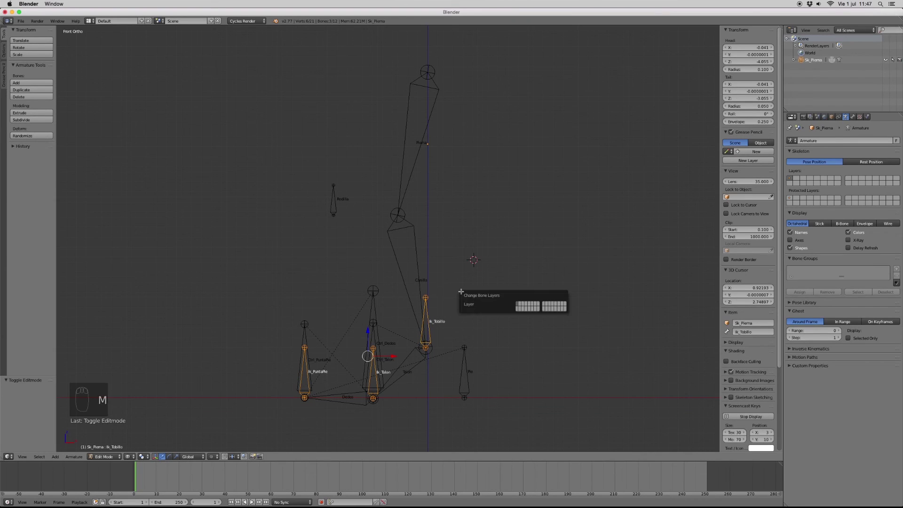
left_click(518, 308)
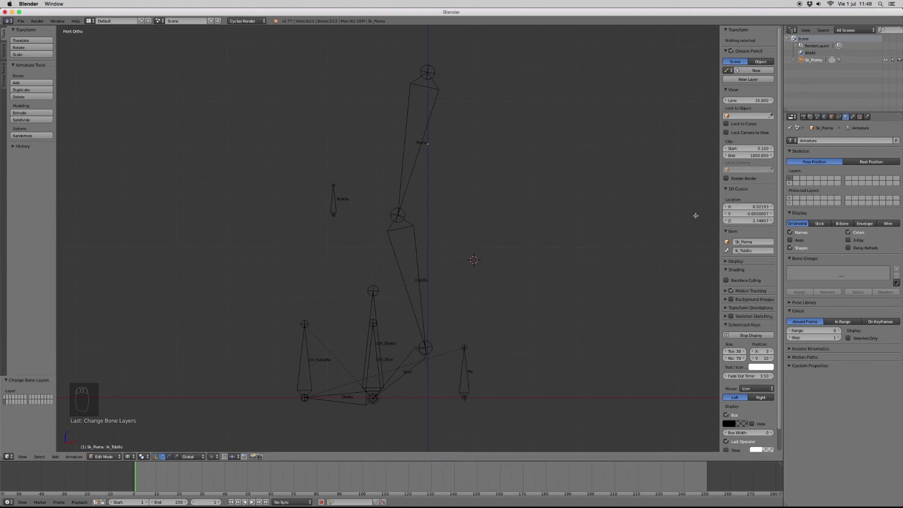
- Review the bones remaining on the first layer one by one, covering the foot controls, the leg chain and Pie
right_click(336, 402)
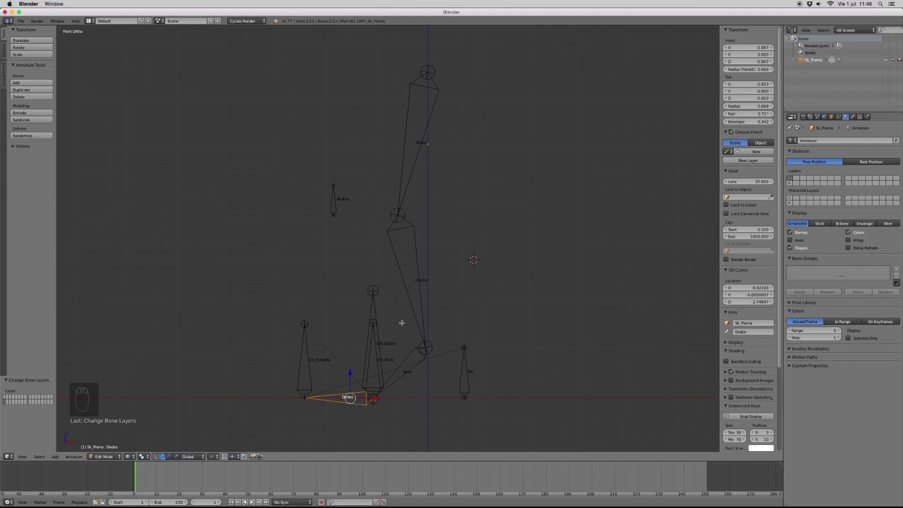
right_click(378, 347)
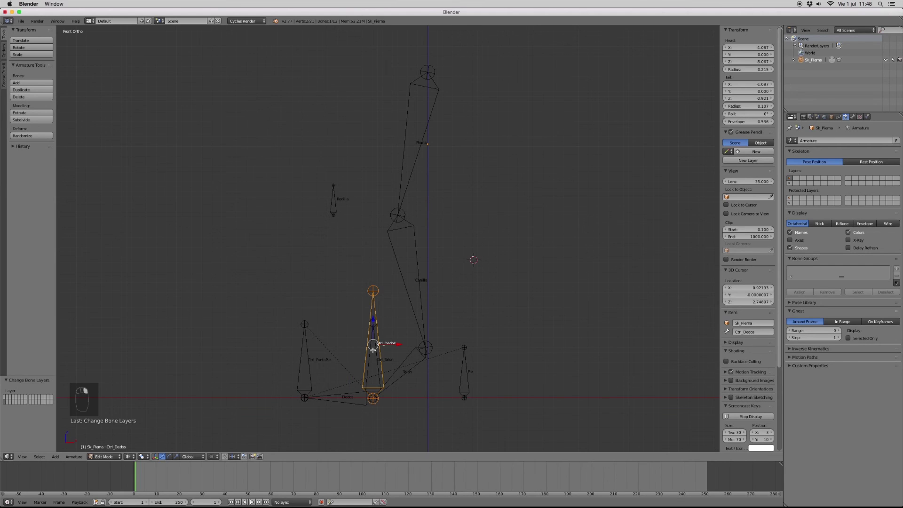
right_click(377, 354)
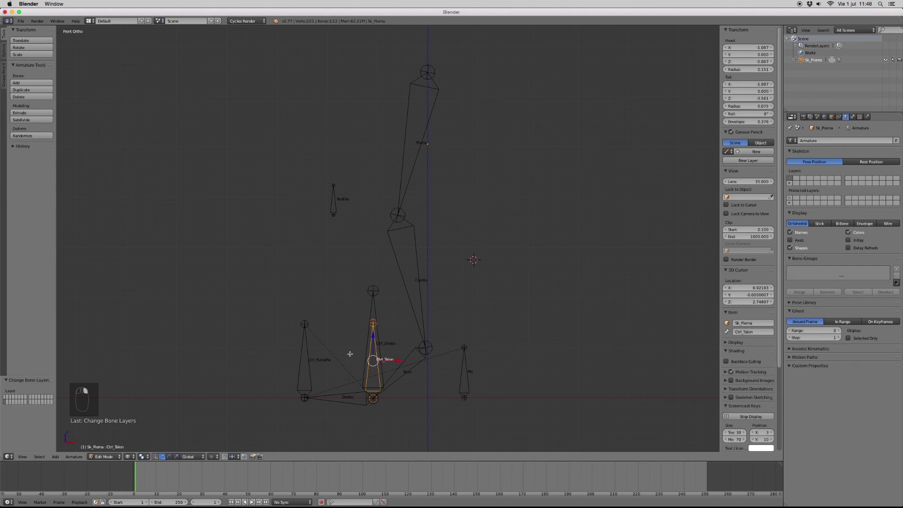
right_click(311, 353)
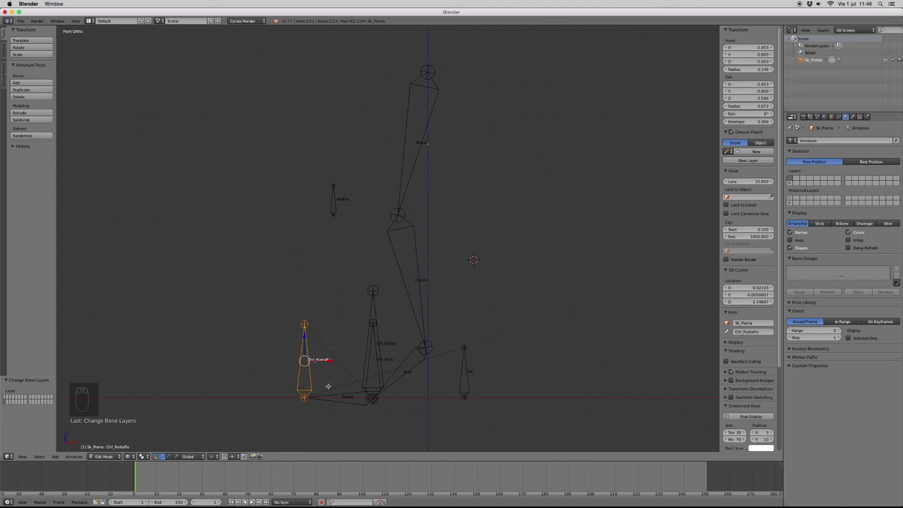
right_click(353, 402)
right_click(404, 374)
right_click(421, 291)
right_click(418, 133)
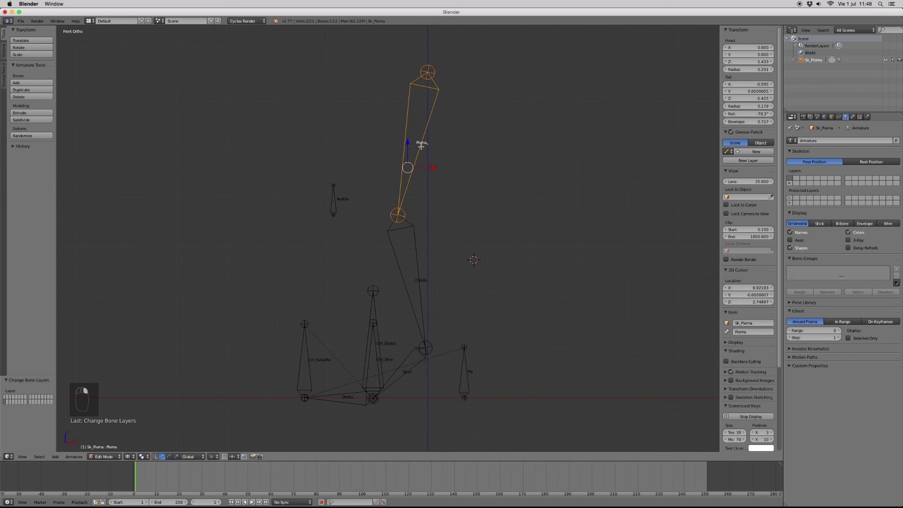
right_click(468, 373)
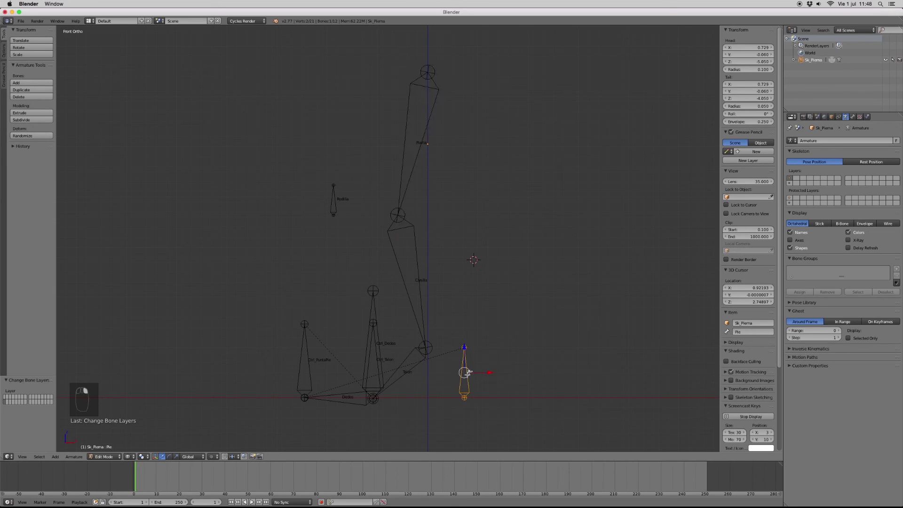
right_click(306, 359)
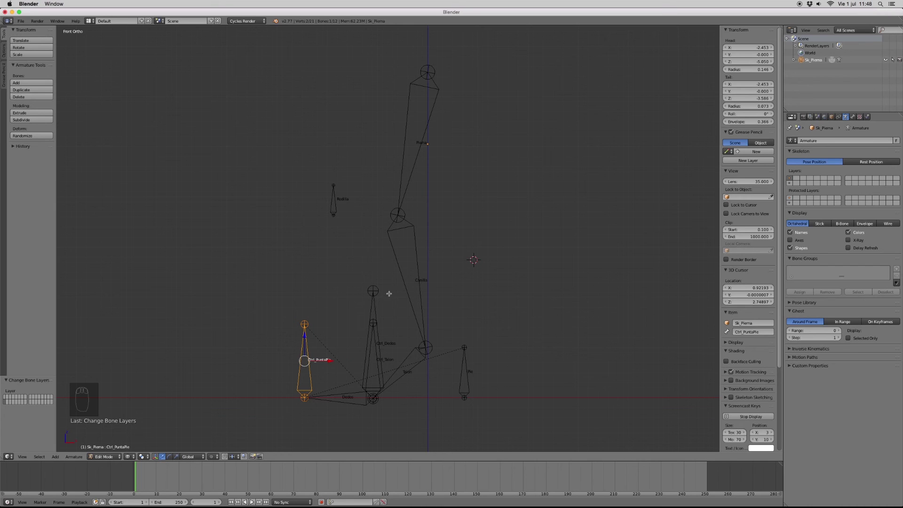
scroll(406, 247, "up", 2)
scroll(407, 246, "down", 4)
middle_click_drag(378, 232, 408, 240)
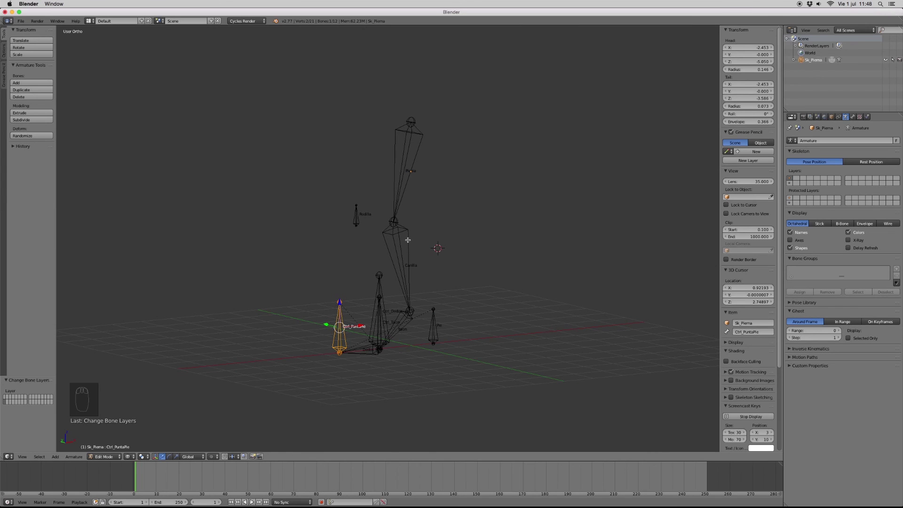